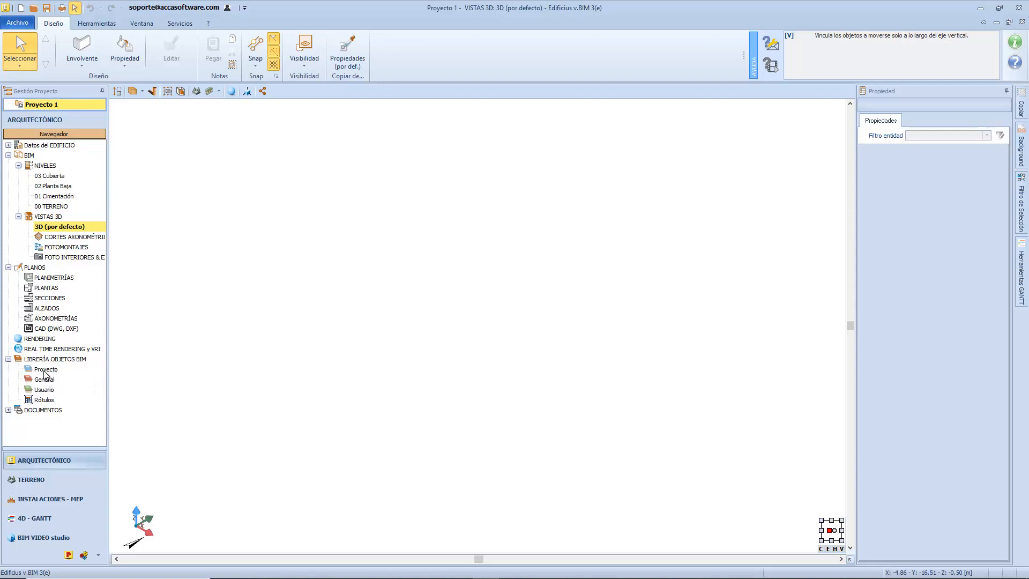
# - Open the Sombreados category of the Usuario catalogue in the BIM object library
pyautogui.click(76, 389)
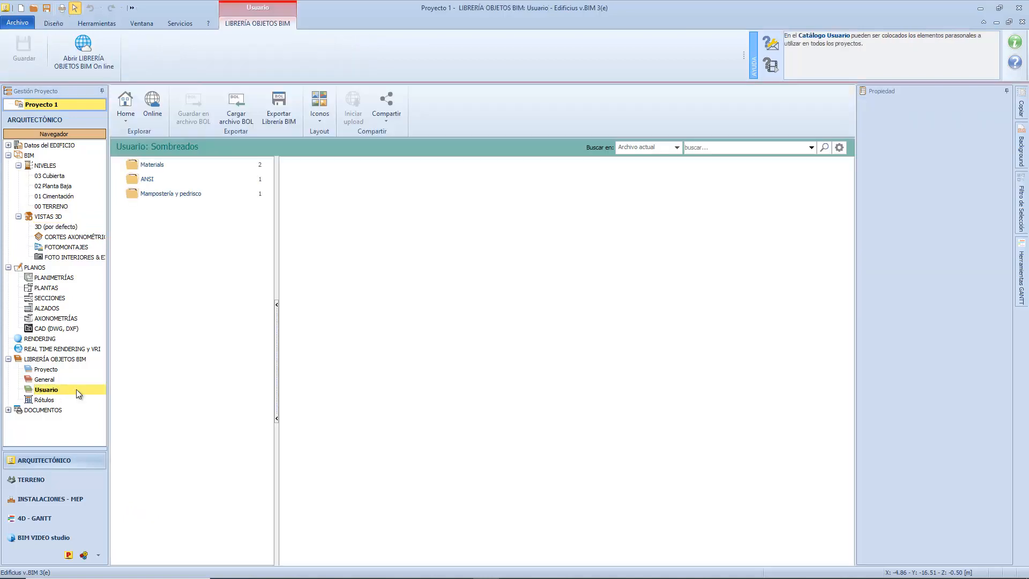
pyautogui.click(127, 120)
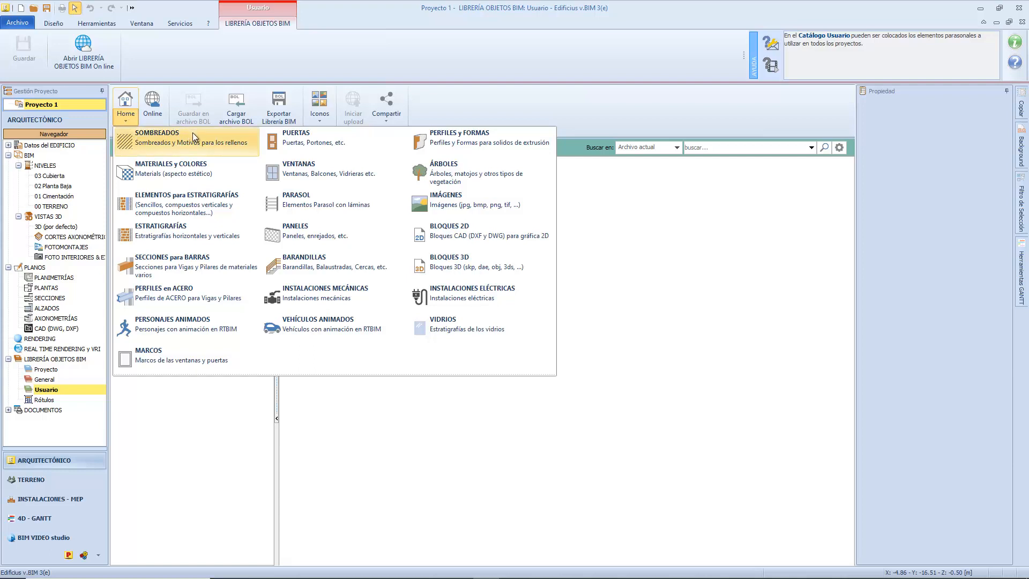
pyautogui.click(226, 146)
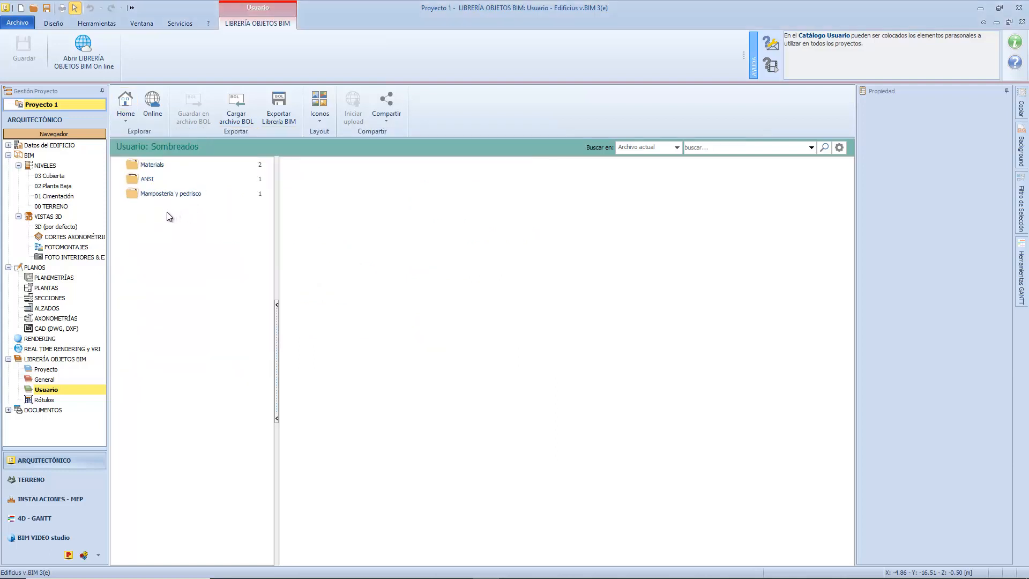
# - Add a folder named Prueba at the root of the user hatch library
pyautogui.rightClick(188, 216)
pyautogui.moveTo(292, 225)
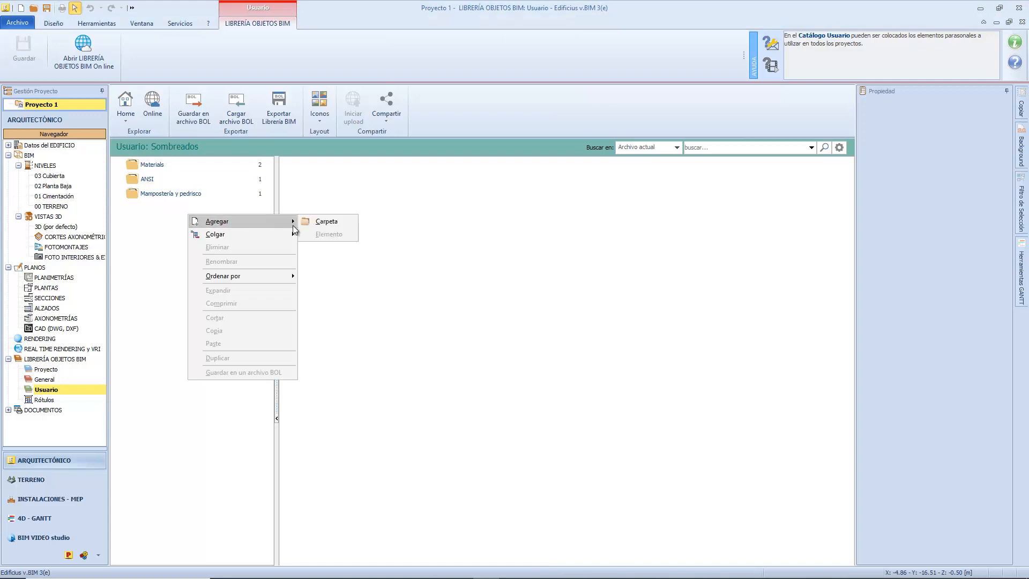
pyautogui.click(330, 223)
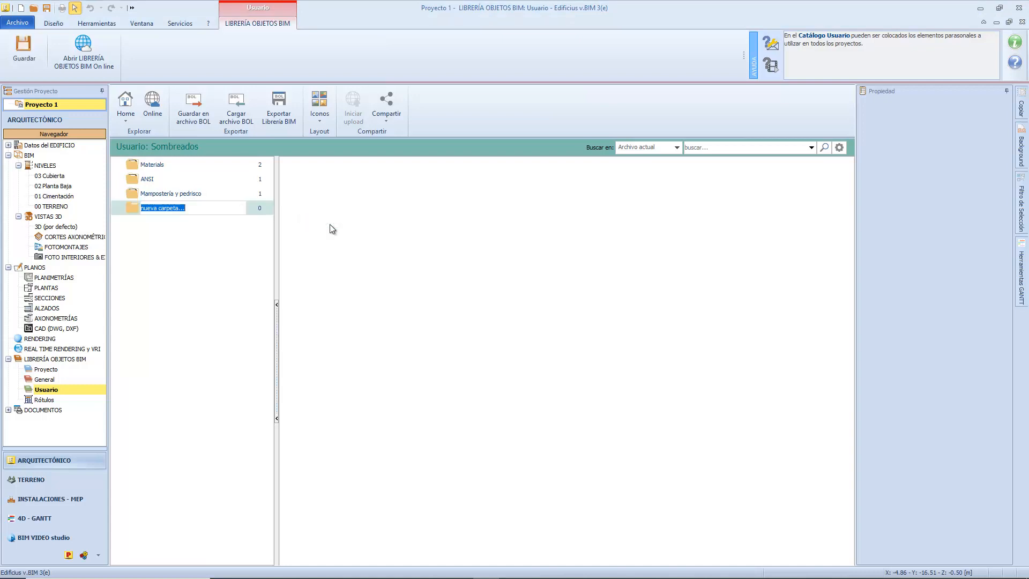
pyautogui.write('Prueba')
pyautogui.click(192, 230)
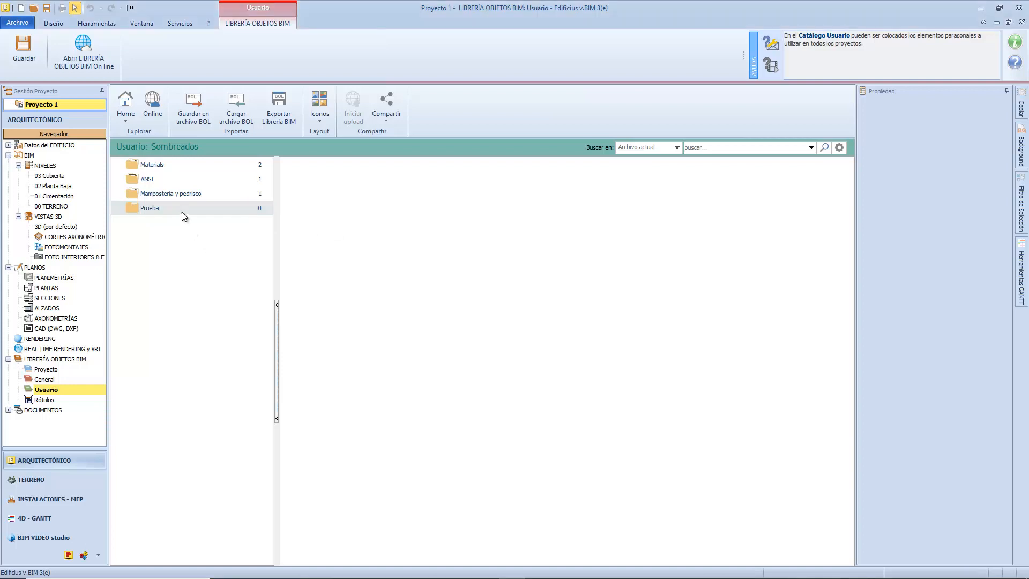
# - Create a new hatch element inside the Prueba folder
pyautogui.click(182, 208)
pyautogui.rightClick(182, 207)
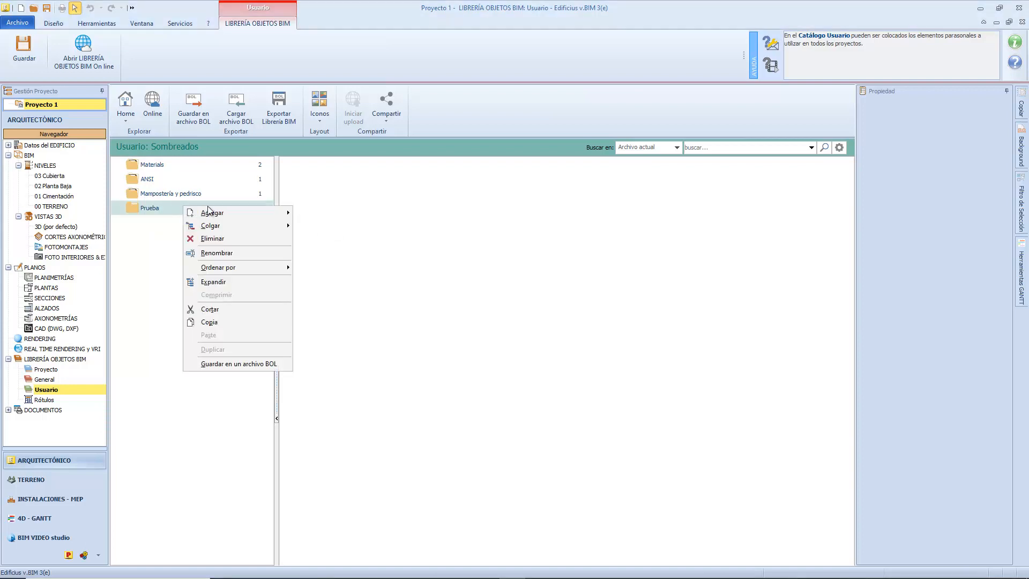
pyautogui.moveTo(248, 214)
pyautogui.moveTo(261, 230)
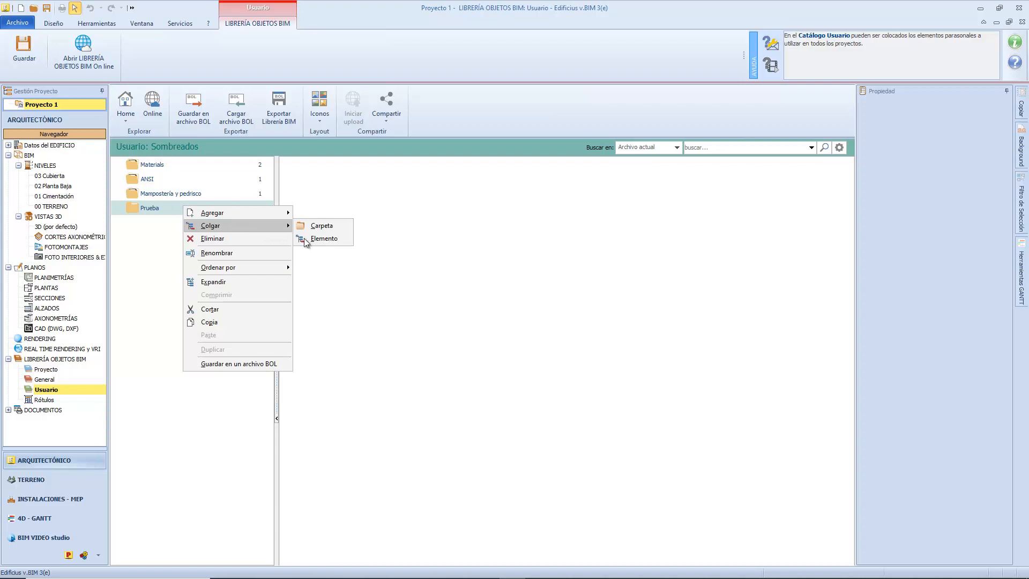
pyautogui.click(331, 239)
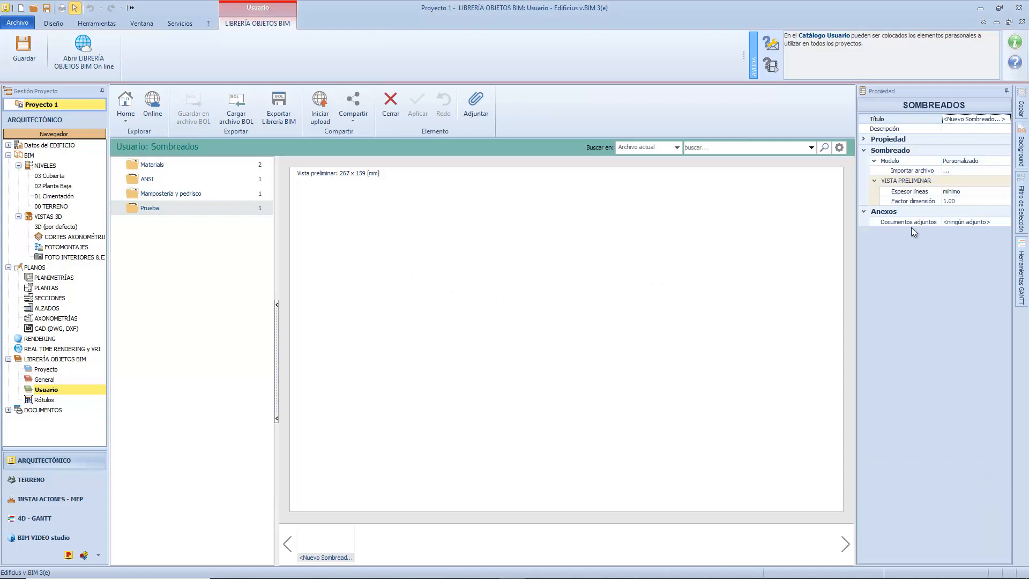
# - Import the pattern file Ladrillos.PAT from the Lección 07 folder into the new hatch
pyautogui.click(989, 171)
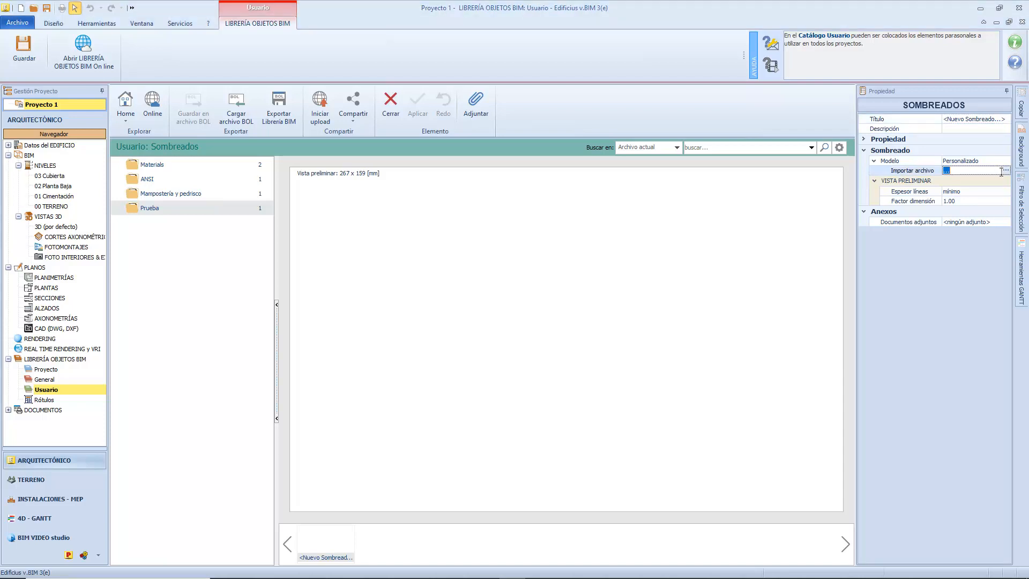
pyautogui.click(1005, 171)
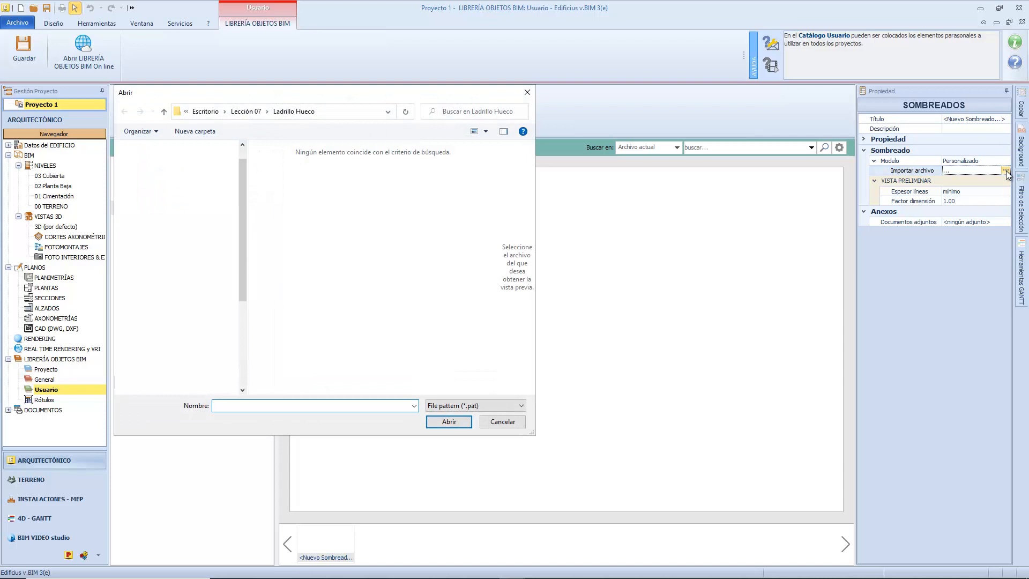
pyautogui.click(247, 111)
pyautogui.click(289, 207)
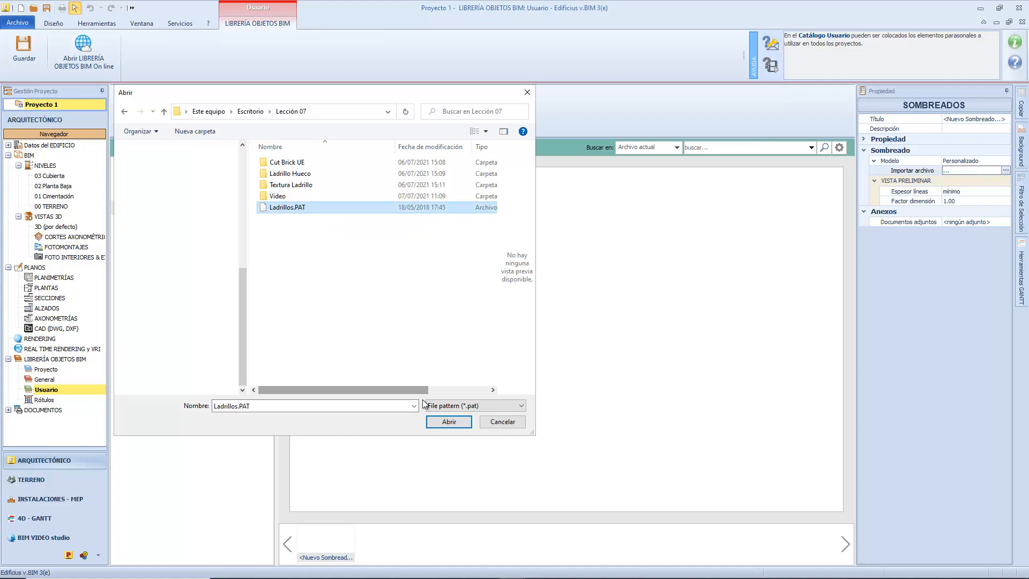
pyautogui.click(444, 423)
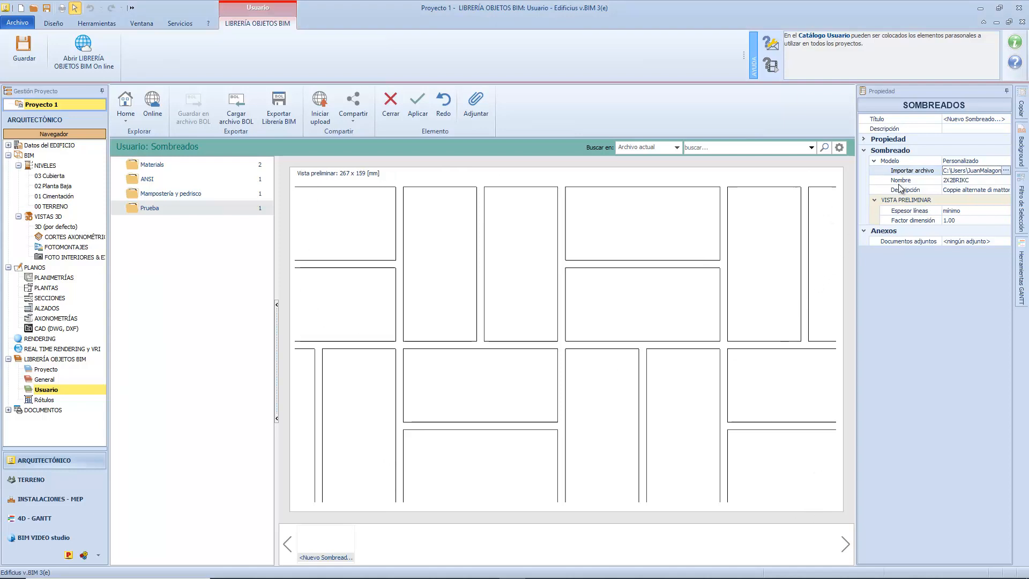
# - Title the hatch "Ladrillo" and enter "Ladrillo en ..." as its description
pyautogui.click(980, 117)
pyautogui.write('Ladrillo')
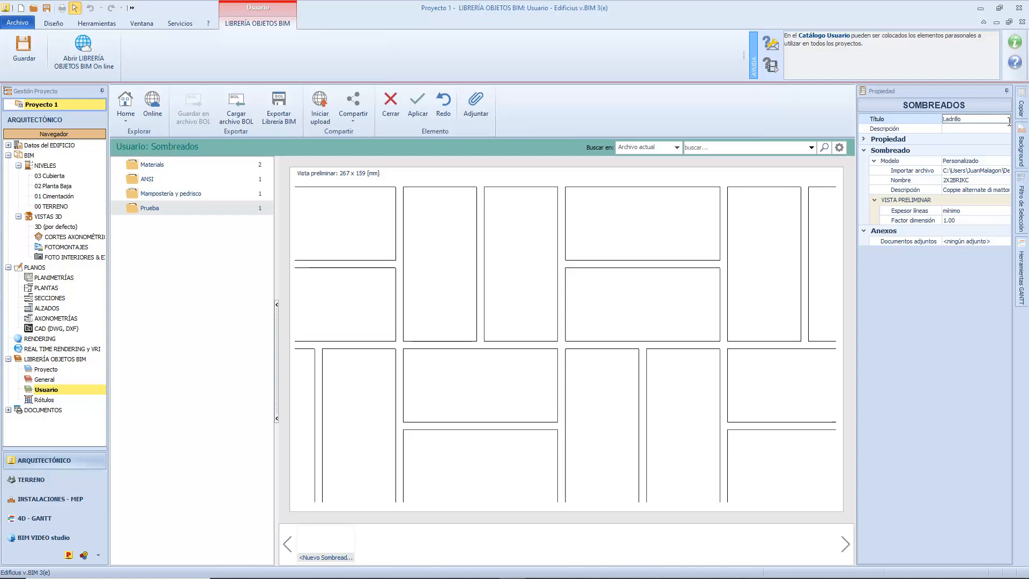
pyautogui.click(952, 129)
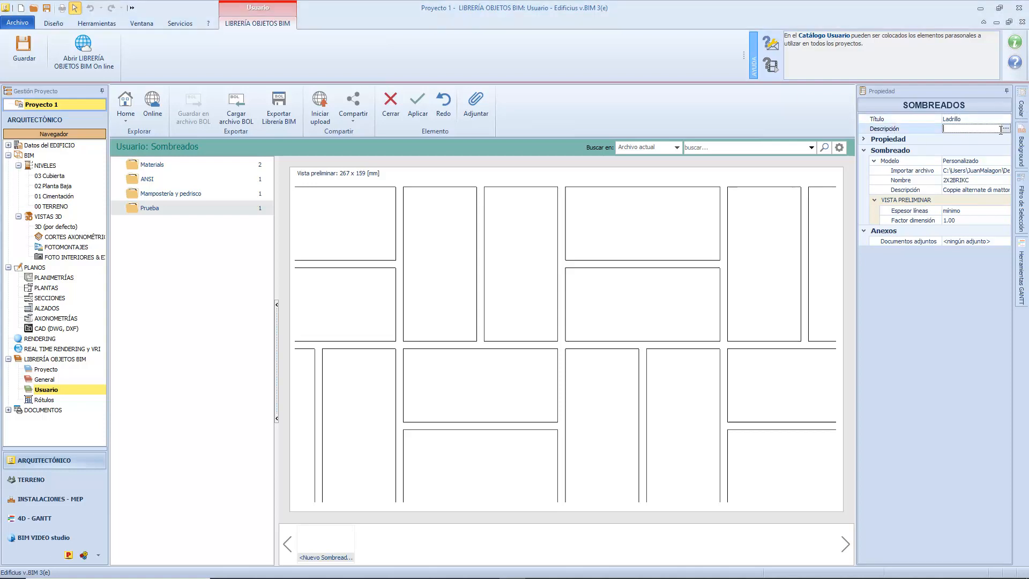
pyautogui.click(1006, 129)
pyautogui.write('Ladrillo en ...')
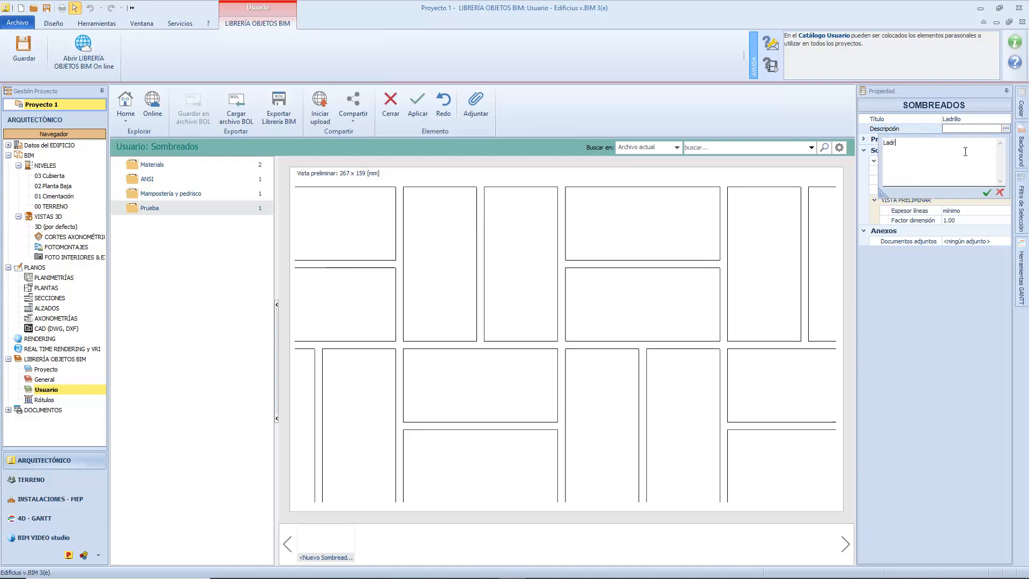
pyautogui.click(986, 192)
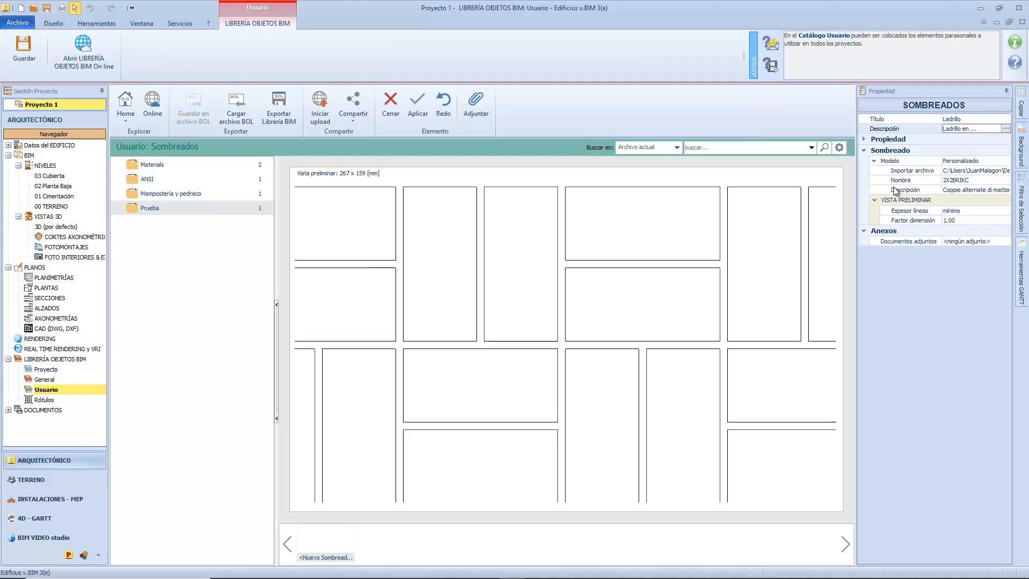
# - Try the 2X2BRIKS pattern for the hatch and switch back to 2X2BRIKC
pyautogui.click(974, 181)
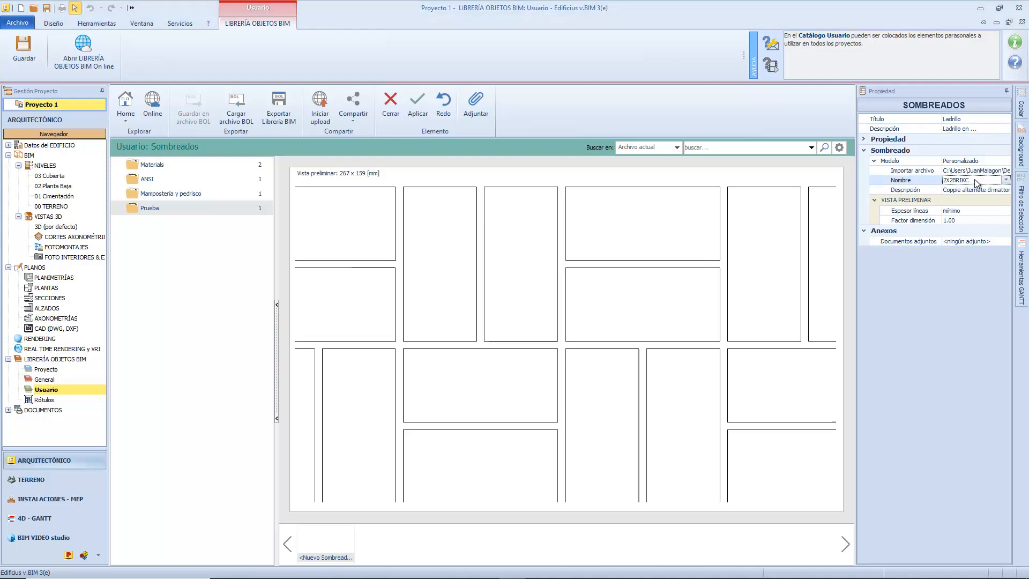
pyautogui.click(1006, 180)
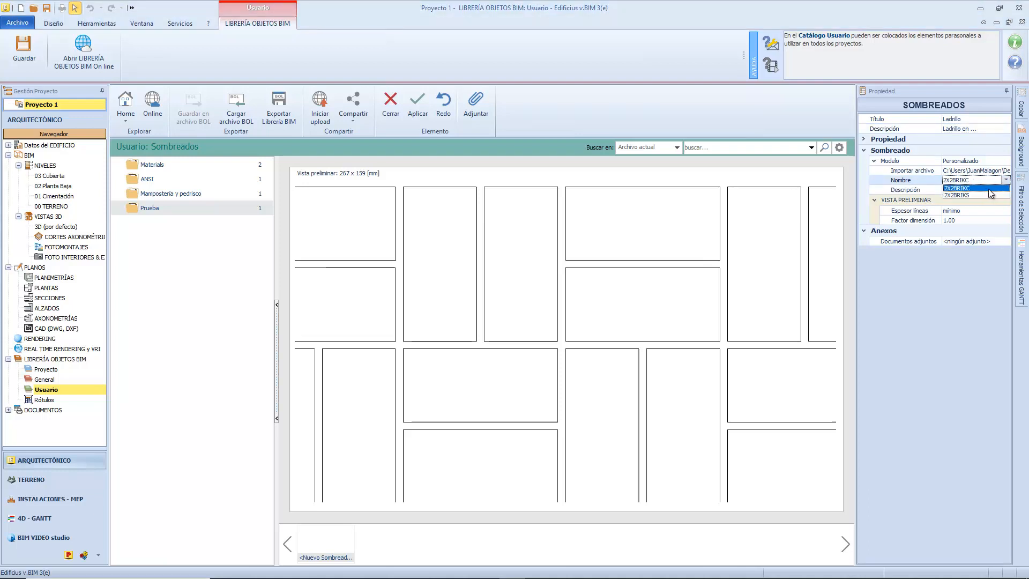
pyautogui.click(989, 194)
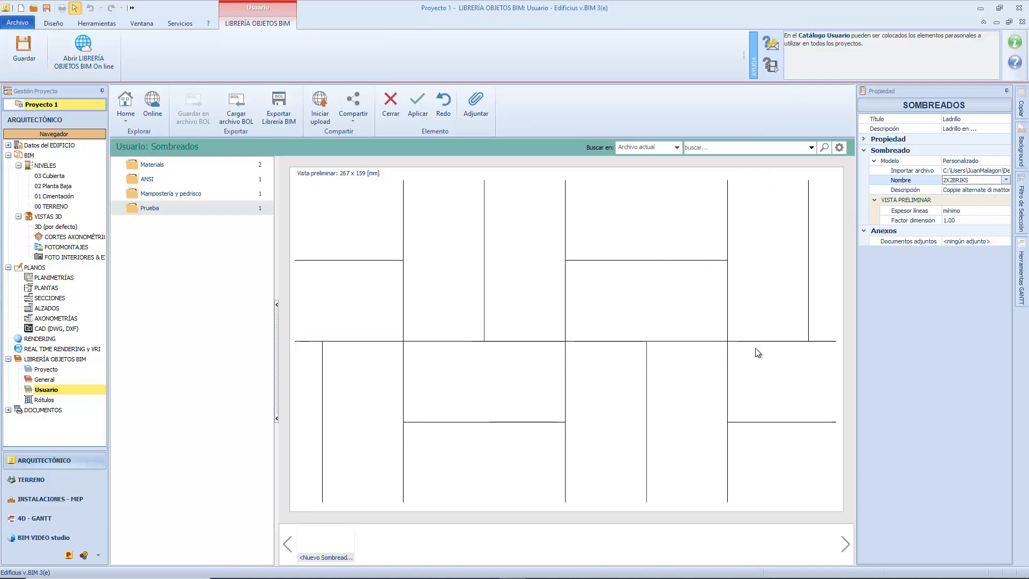
pyautogui.click(1006, 180)
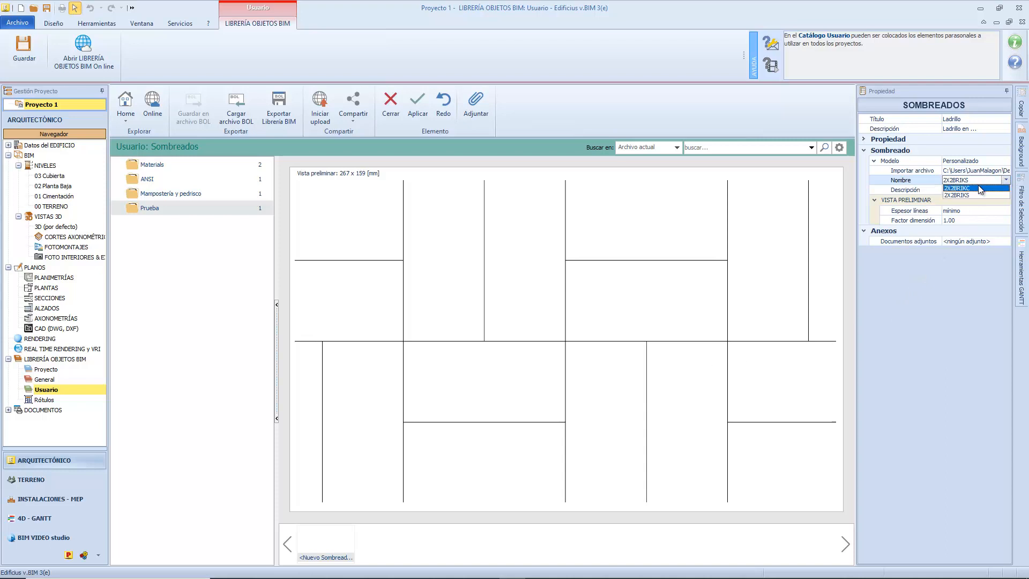
pyautogui.click(979, 188)
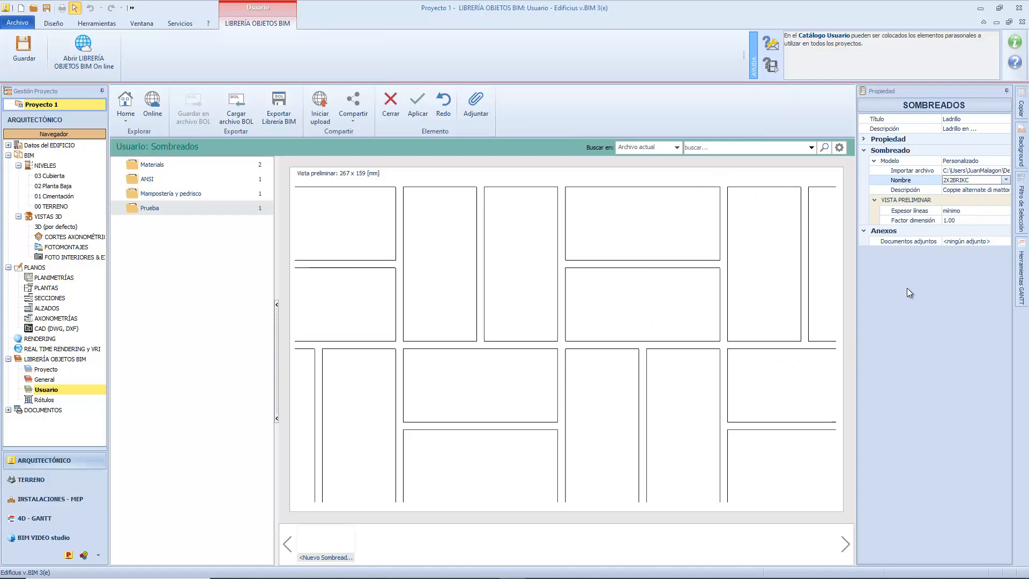
# - Set the line thickness of the hatch's preliminary view to 0.30 mm
pyautogui.click(965, 212)
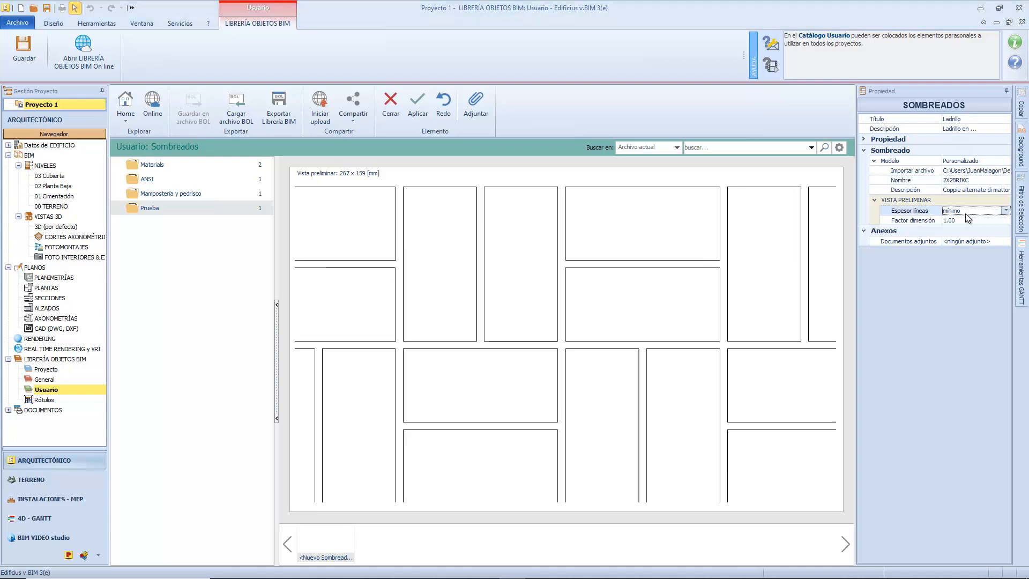
pyautogui.click(1007, 211)
pyautogui.scroll(-2, 1006, 236)
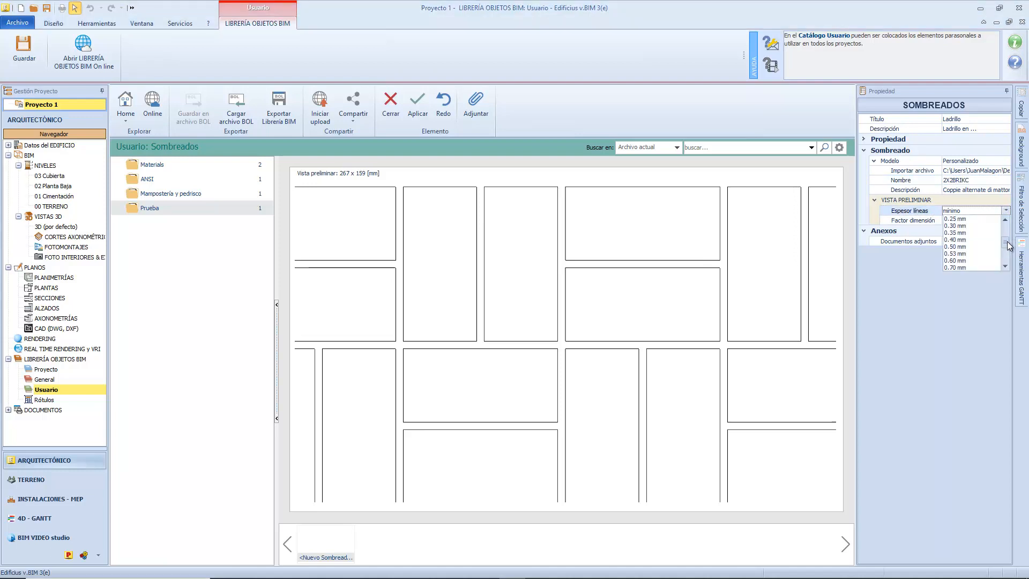
pyautogui.moveTo(1007, 244); pyautogui.dragTo(1008, 257)
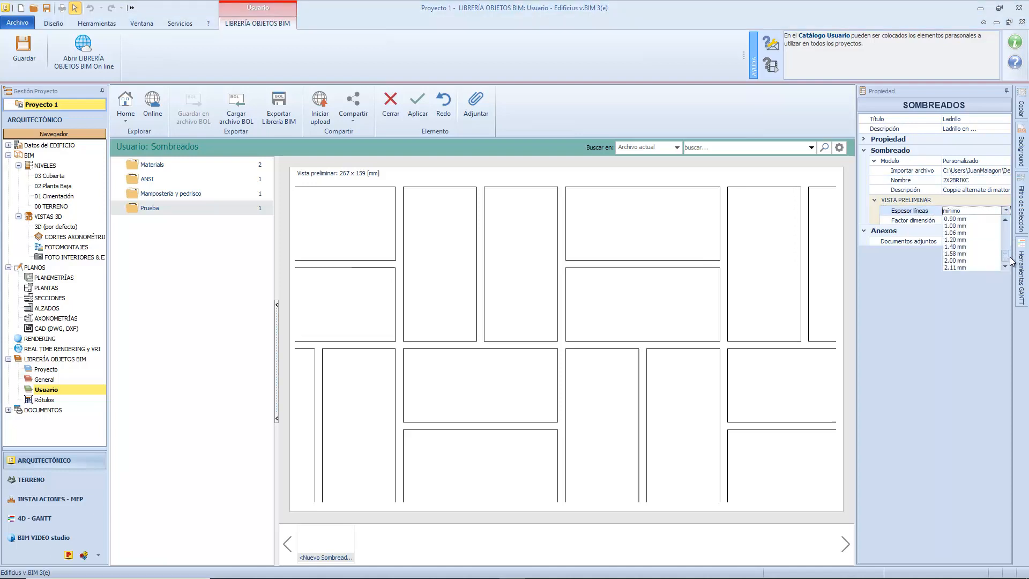
pyautogui.click(960, 269)
# - Set the preliminary view's dimension factor to 0.50 and apply the changes to the hatch
pyautogui.click(974, 220)
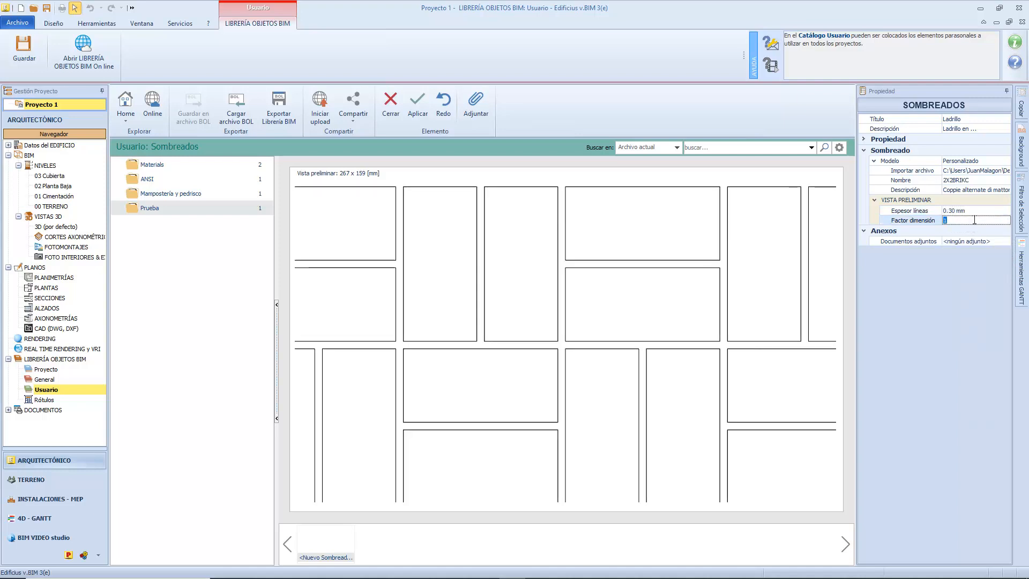
pyautogui.write('0.50')
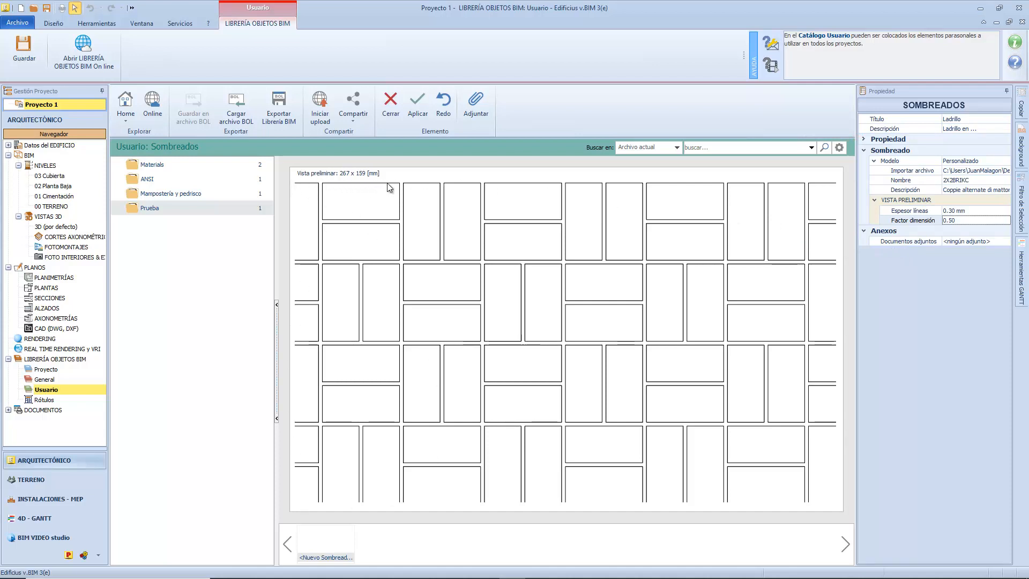
pyautogui.click(418, 103)
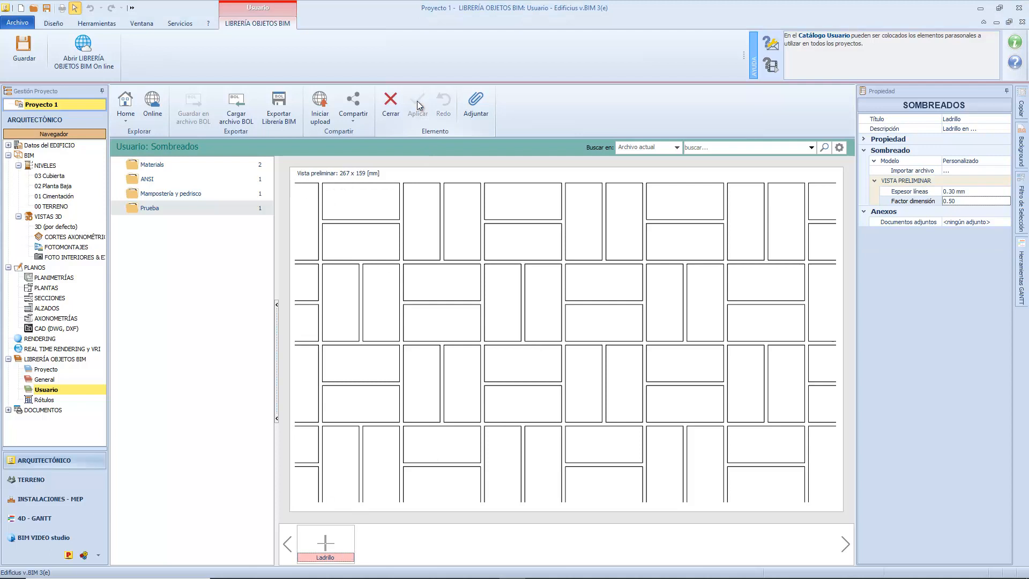
# - Add a folder named Ladrillo to the Materiales y colores category of the user library
pyautogui.click(125, 118)
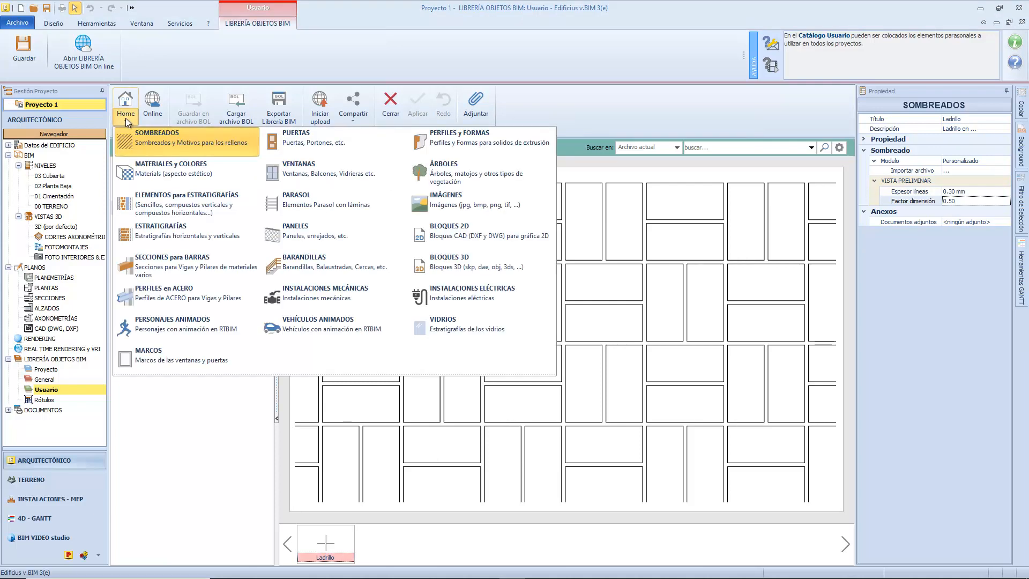
pyautogui.click(153, 170)
pyautogui.rightClick(149, 297)
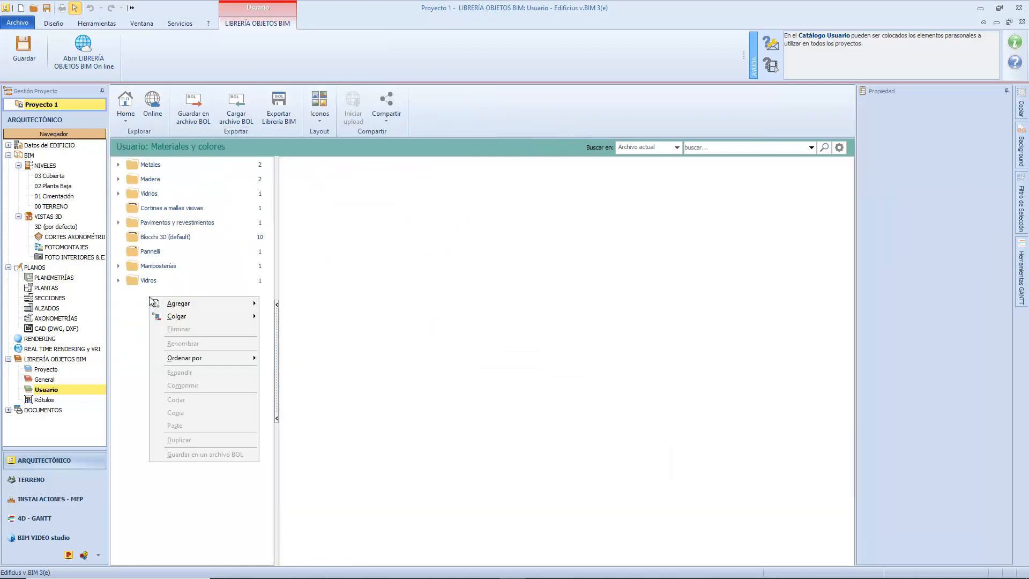
pyautogui.moveTo(226, 305)
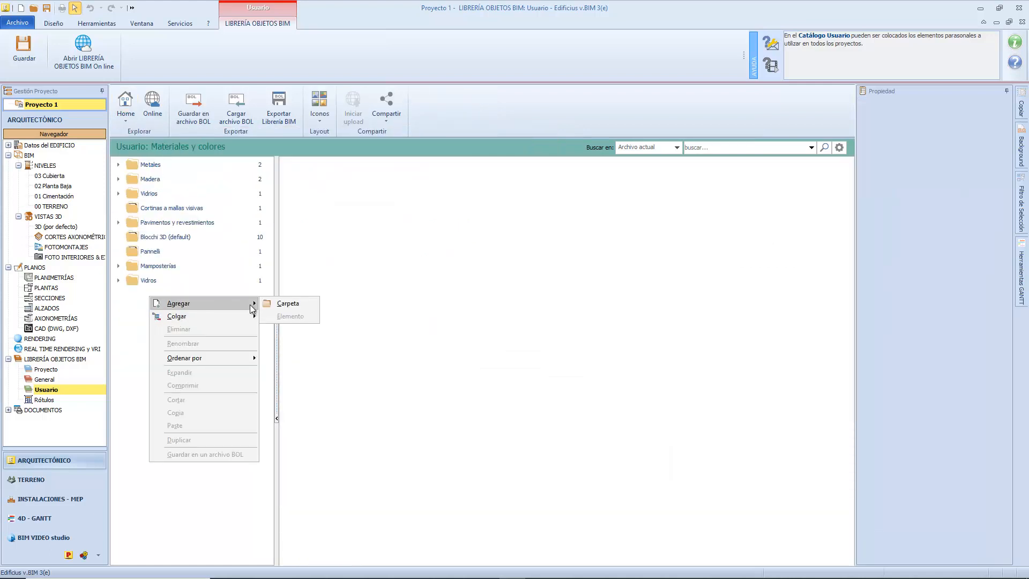
pyautogui.click(276, 304)
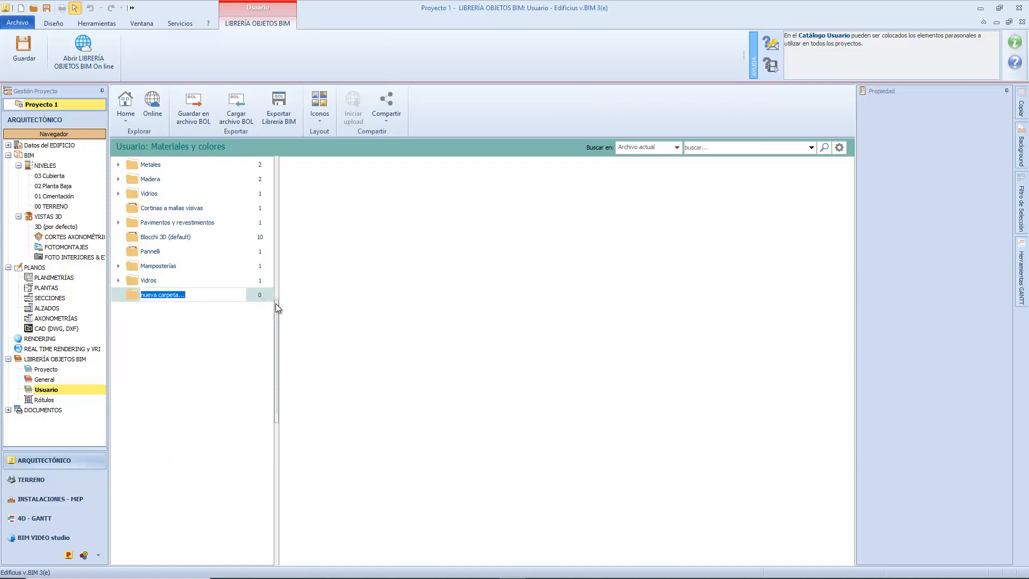
pyautogui.write('Ladrillo')
# - Add a new material element inside the Ladrillo folder with category Cerámica and typology Gres
pyautogui.rightClick(162, 297)
pyautogui.moveTo(223, 315)
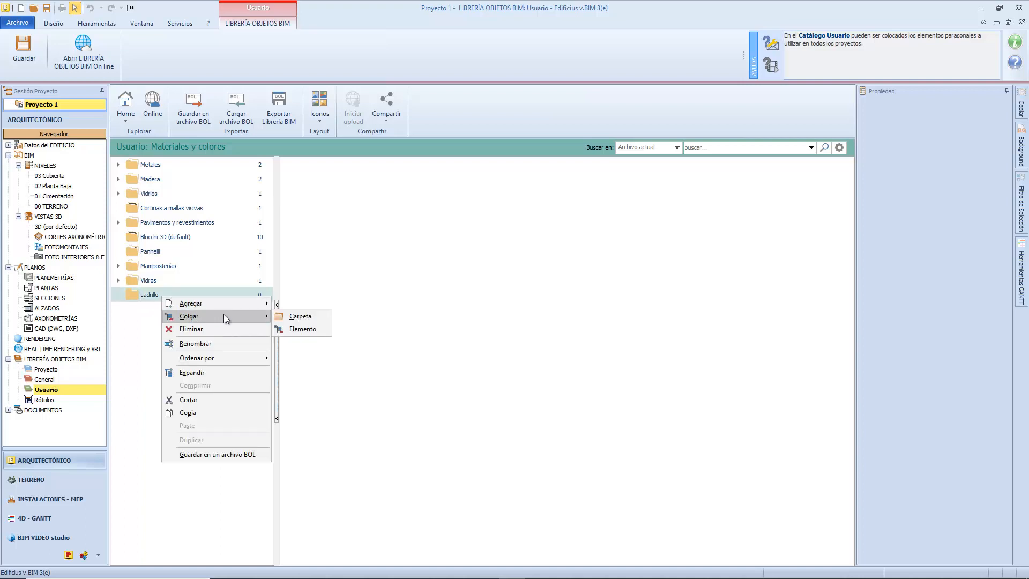
pyautogui.click(294, 329)
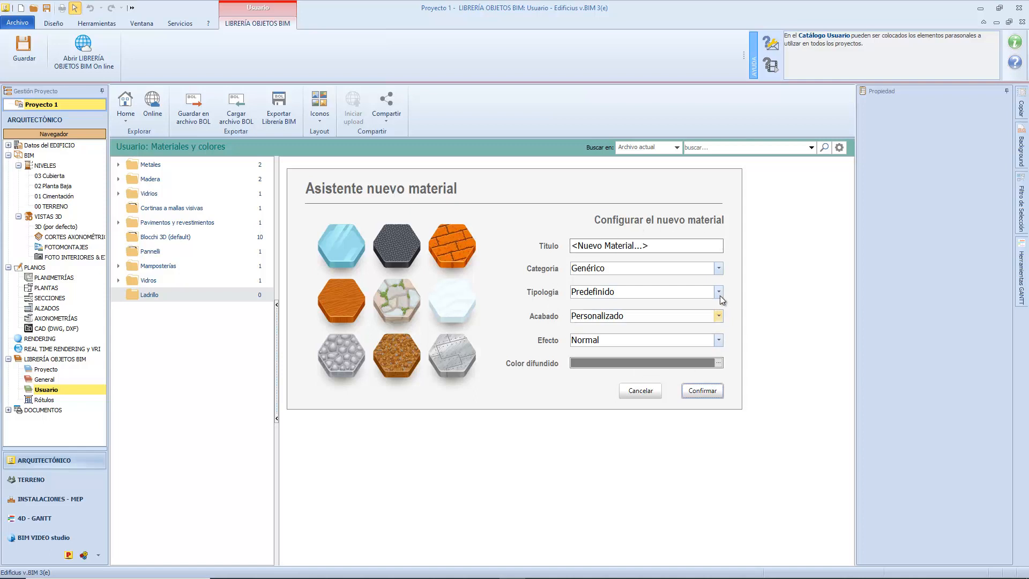
pyautogui.click(718, 267)
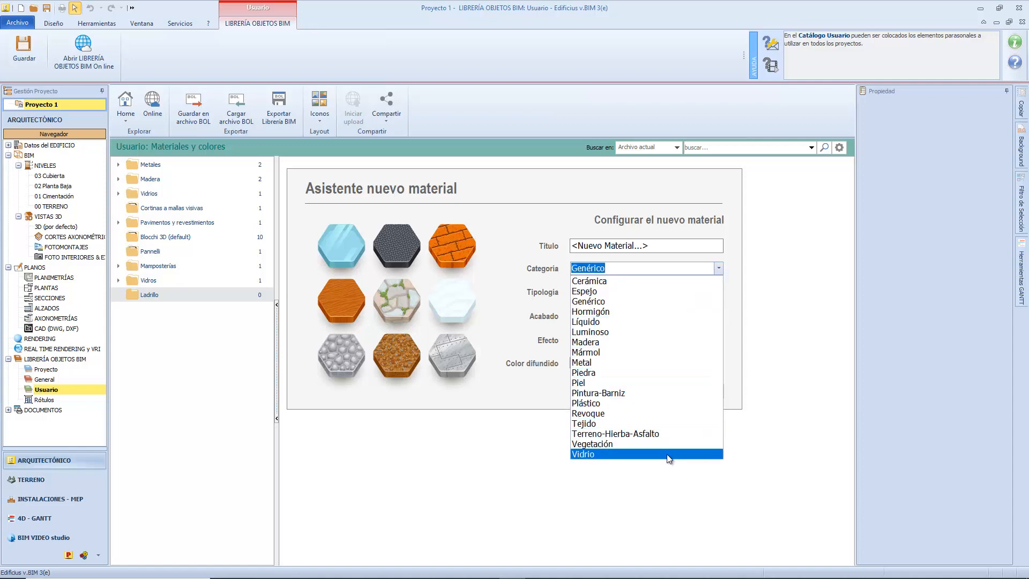
pyautogui.click(642, 280)
pyautogui.click(719, 293)
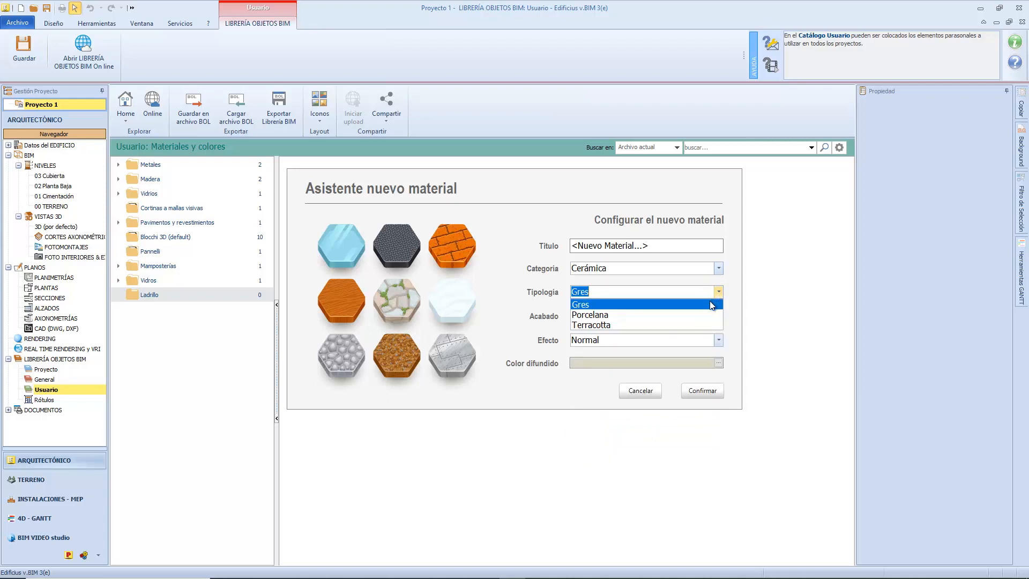
pyautogui.click(681, 306)
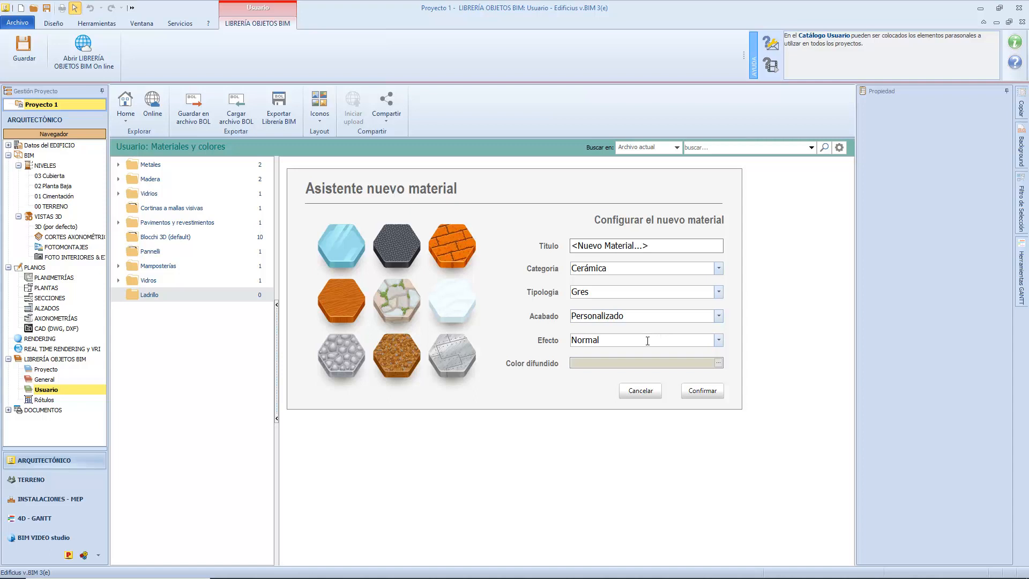
# - Set the new material's diffuse colour to brown (RGB 128, 64, 0) and confirm its creation
pyautogui.click(719, 363)
pyautogui.click(642, 281)
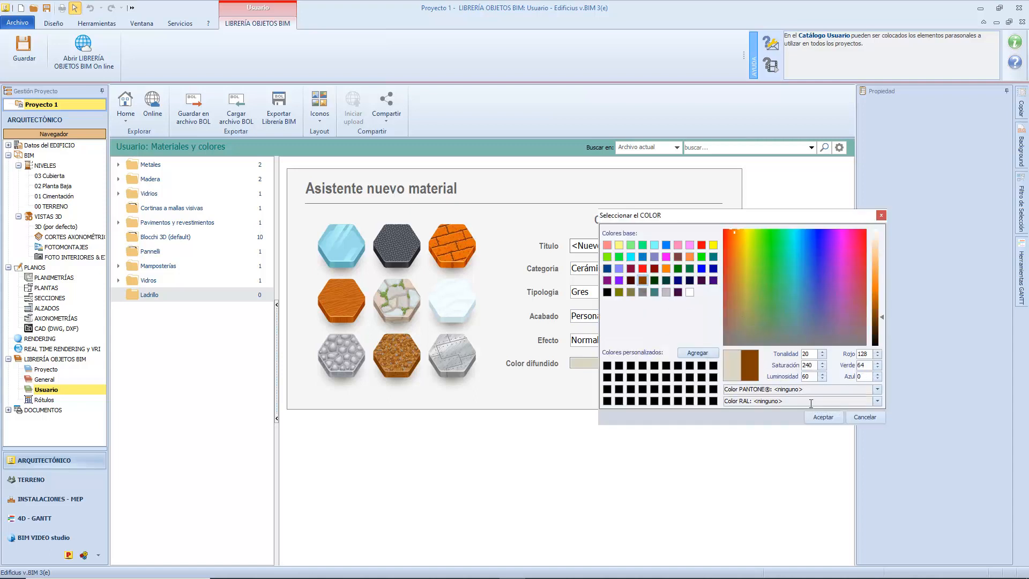
pyautogui.click(827, 417)
pyautogui.click(701, 390)
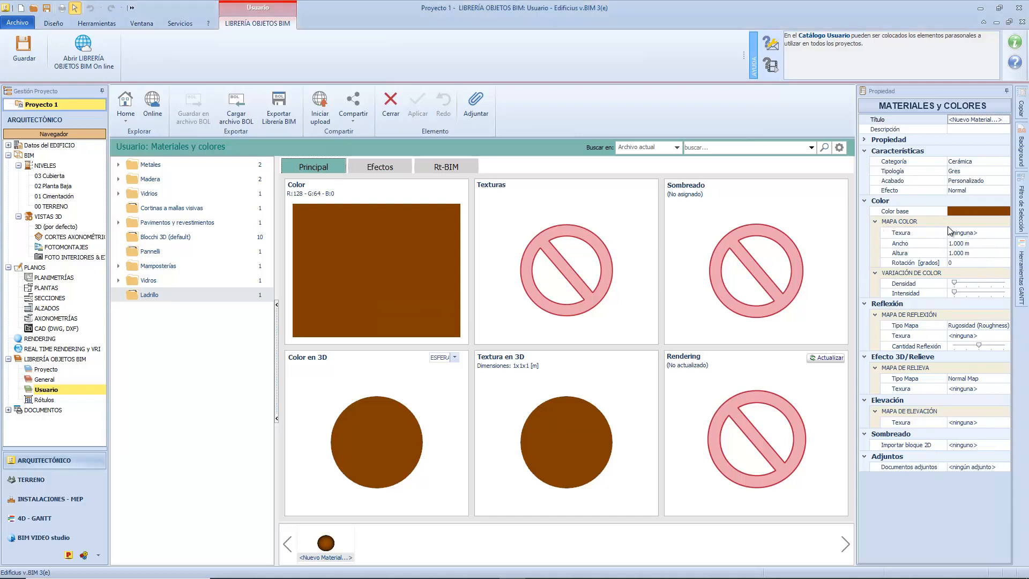
# - Load T_Brick_Cut_Stone_TEXTURE.BMP from Cut Brick UE as the colour map, accept its average colour as base colour, and update the rendering preview
pyautogui.click(983, 233)
pyautogui.click(1006, 234)
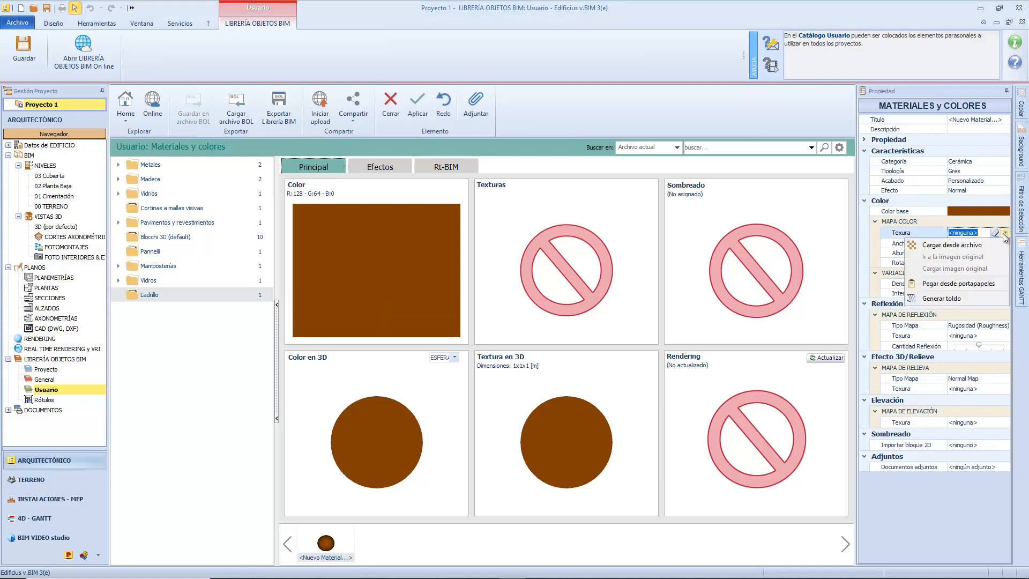
pyautogui.click(979, 245)
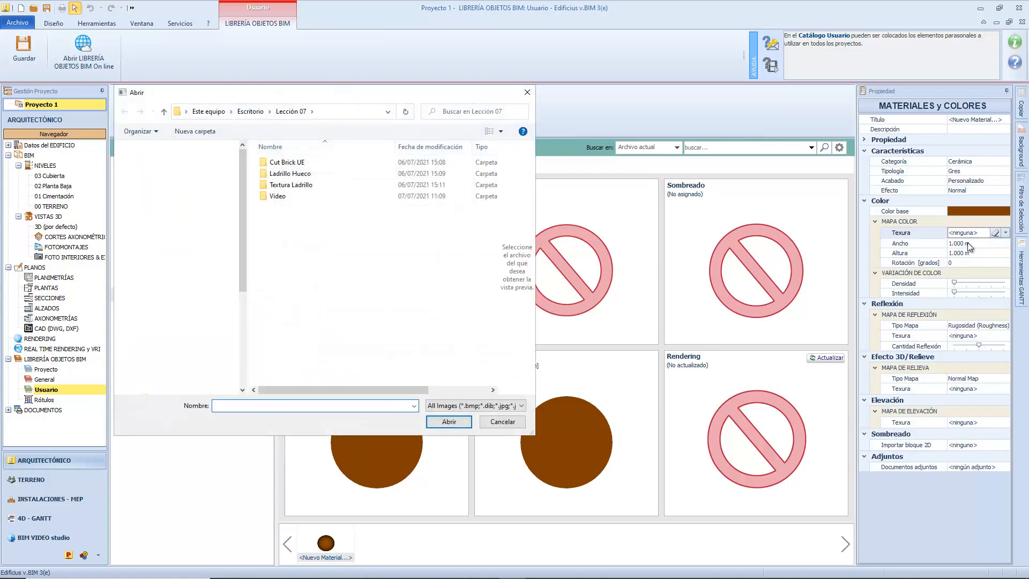
pyautogui.doubleClick(318, 162)
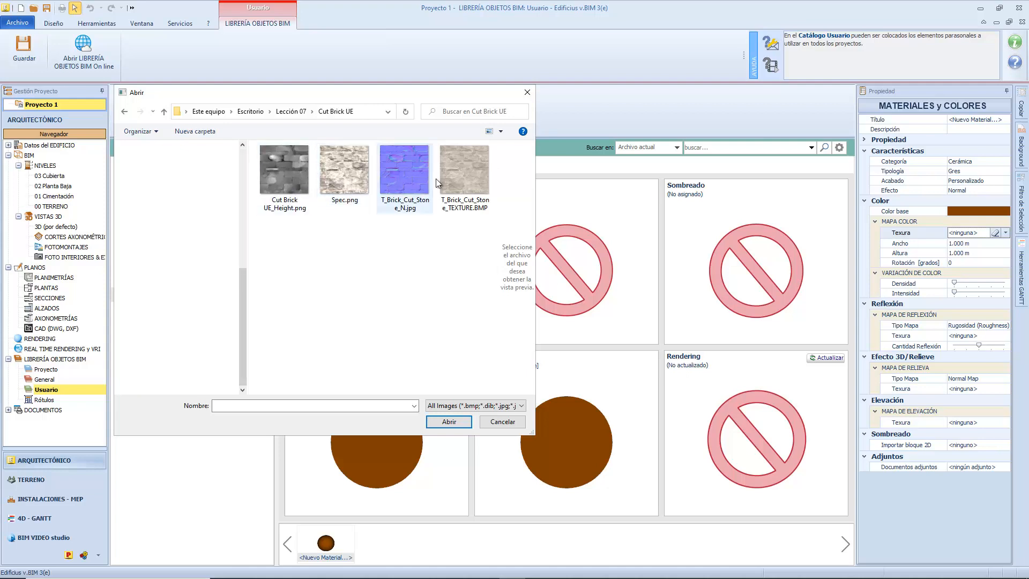
pyautogui.click(461, 179)
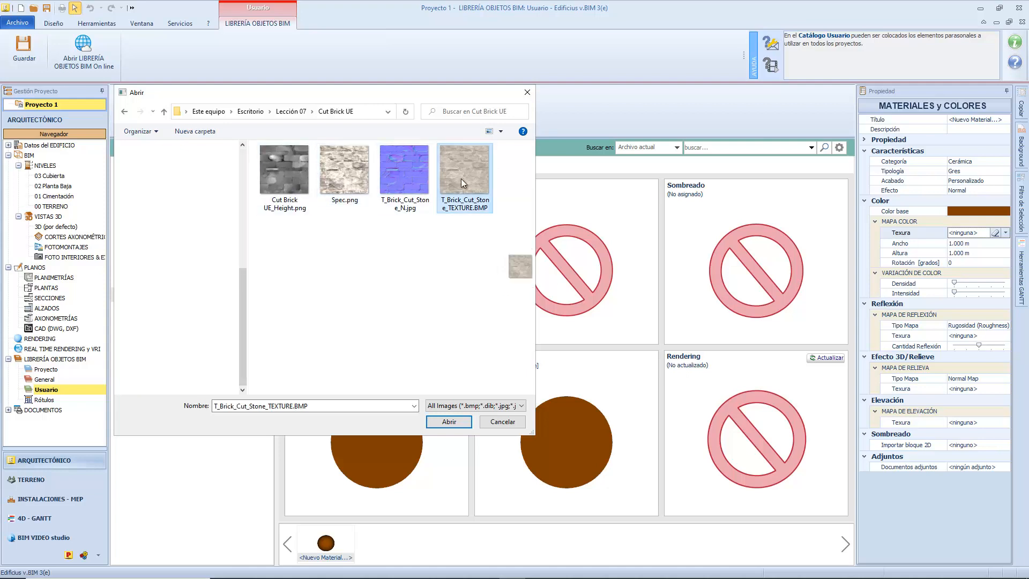
pyautogui.click(449, 423)
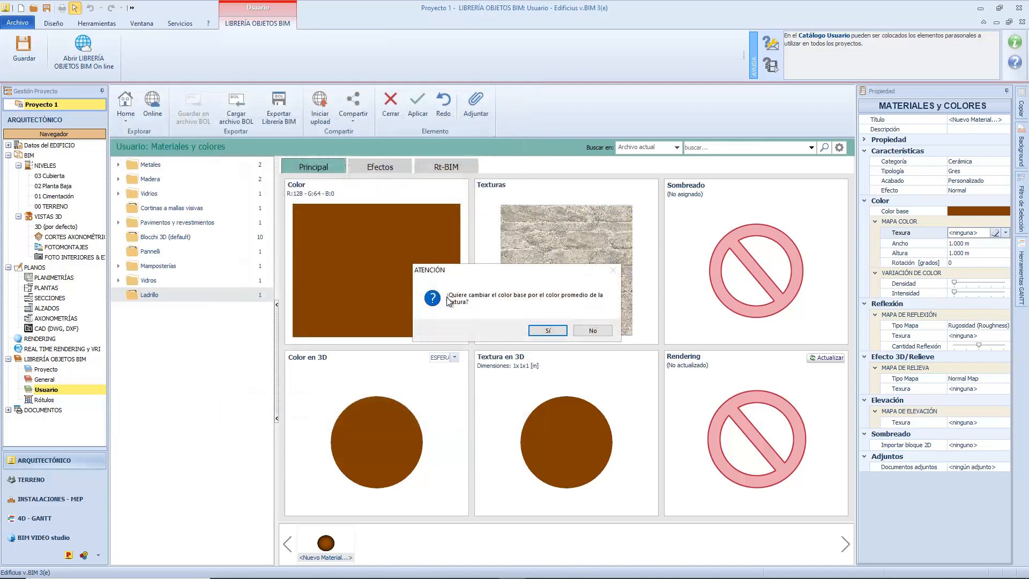
pyautogui.click(548, 331)
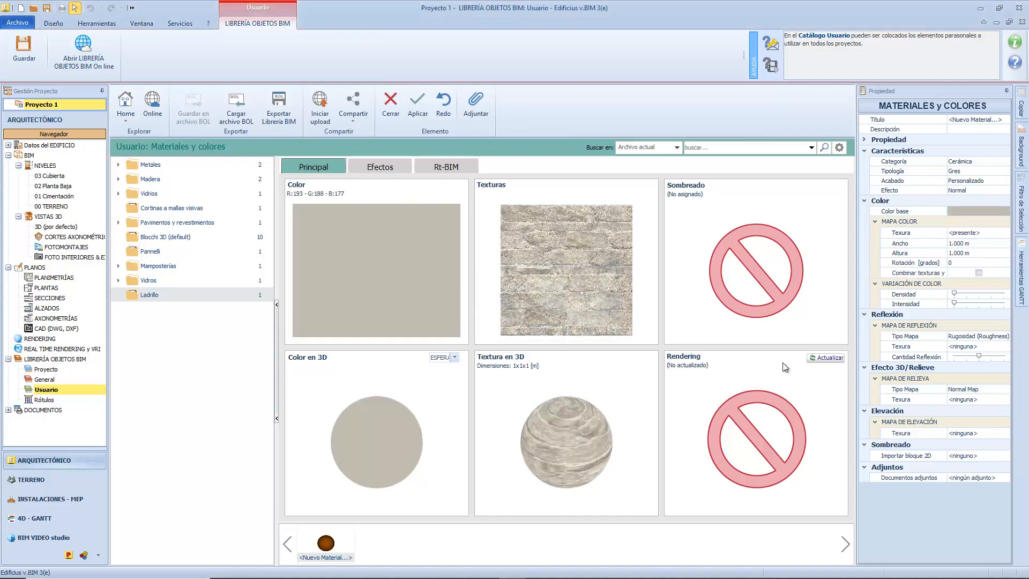
pyautogui.click(830, 358)
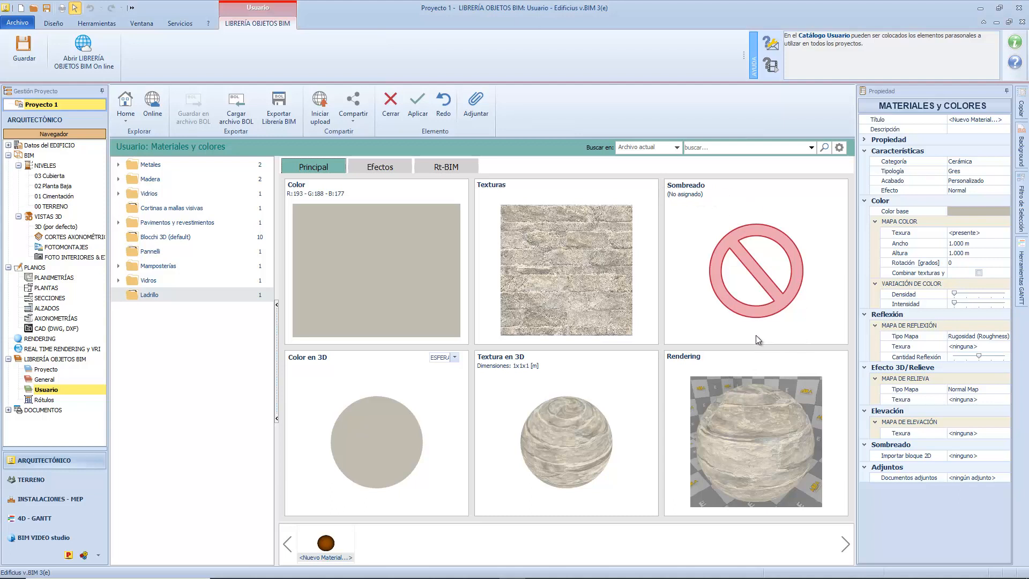
# - Assign the Muro de piedras (05) hatch from the Mampostería y pedrisco library folder to the material
pyautogui.click(993, 457)
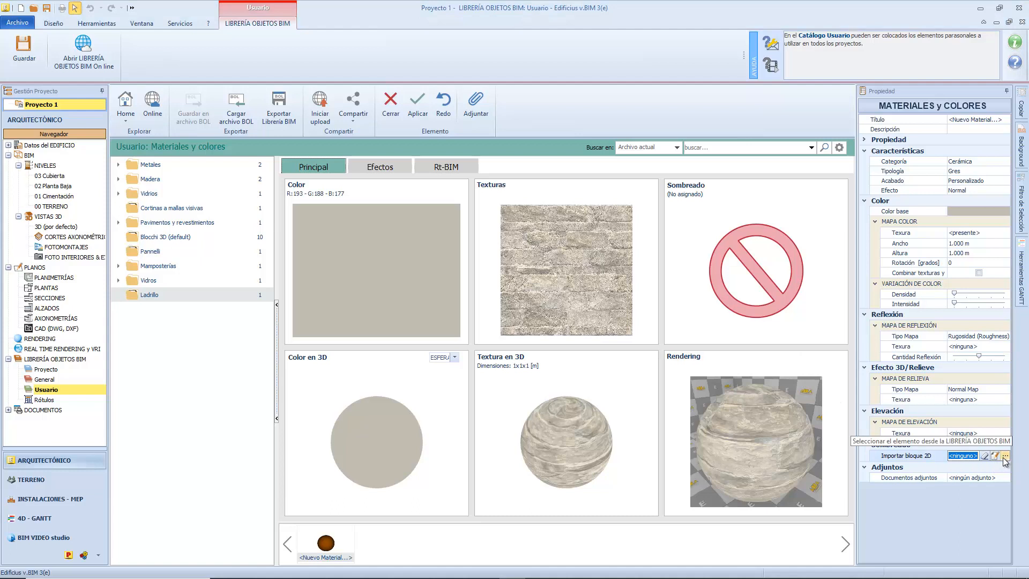
pyautogui.click(1004, 457)
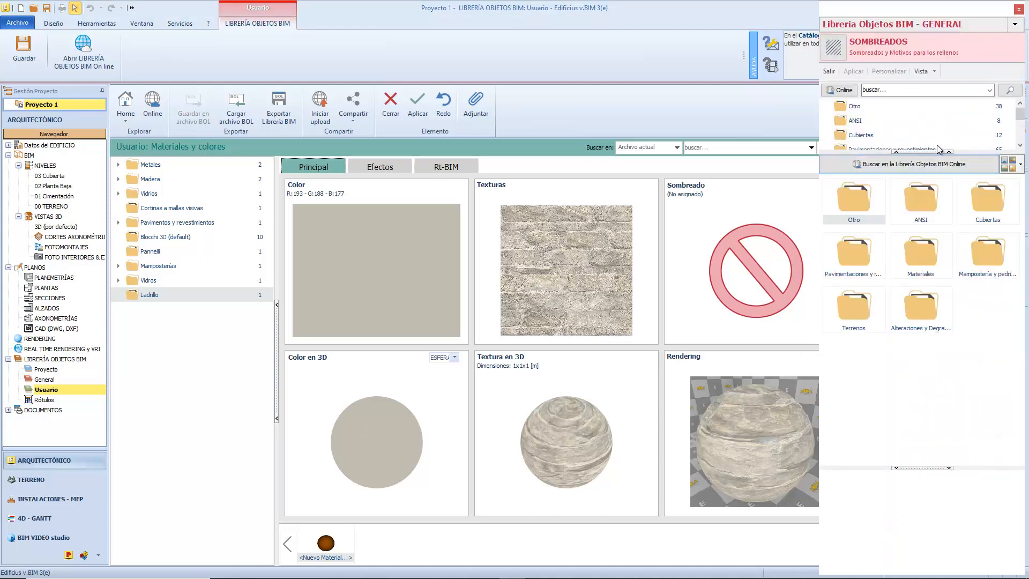
pyautogui.moveTo(932, 155); pyautogui.dragTo(931, 234)
pyautogui.click(898, 179)
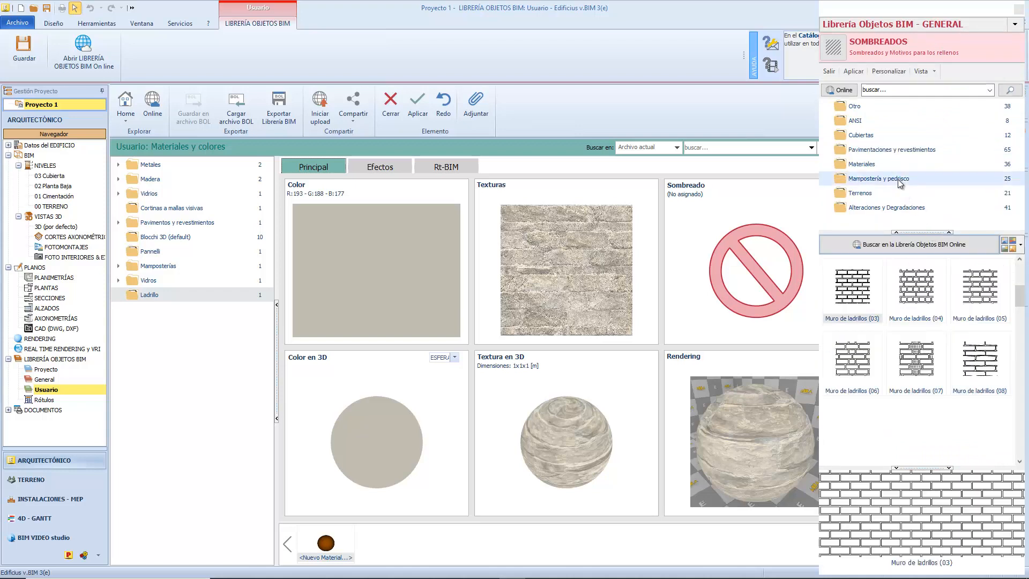
pyautogui.moveTo(1020, 292); pyautogui.dragTo(1020, 377)
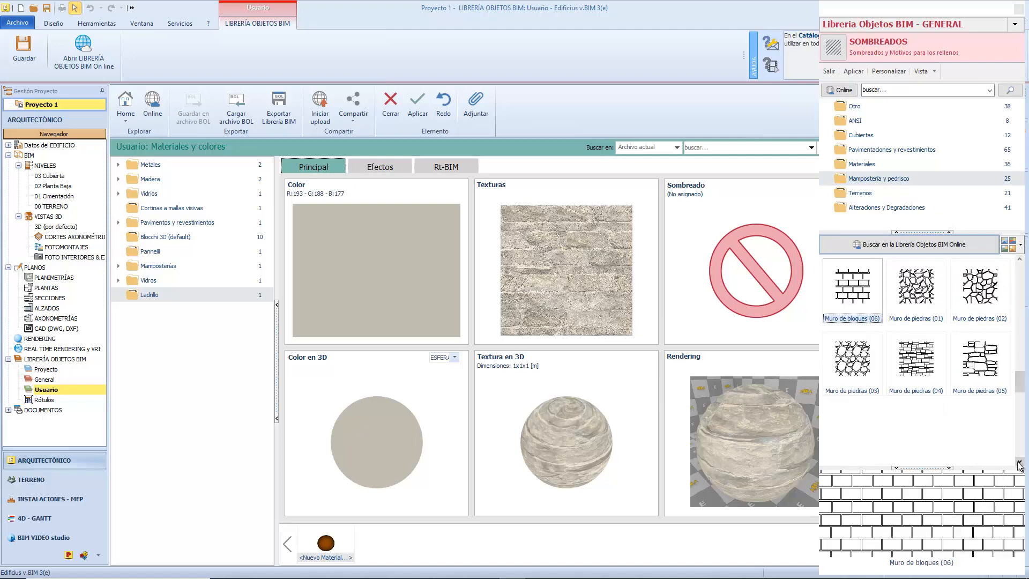
pyautogui.click(982, 365)
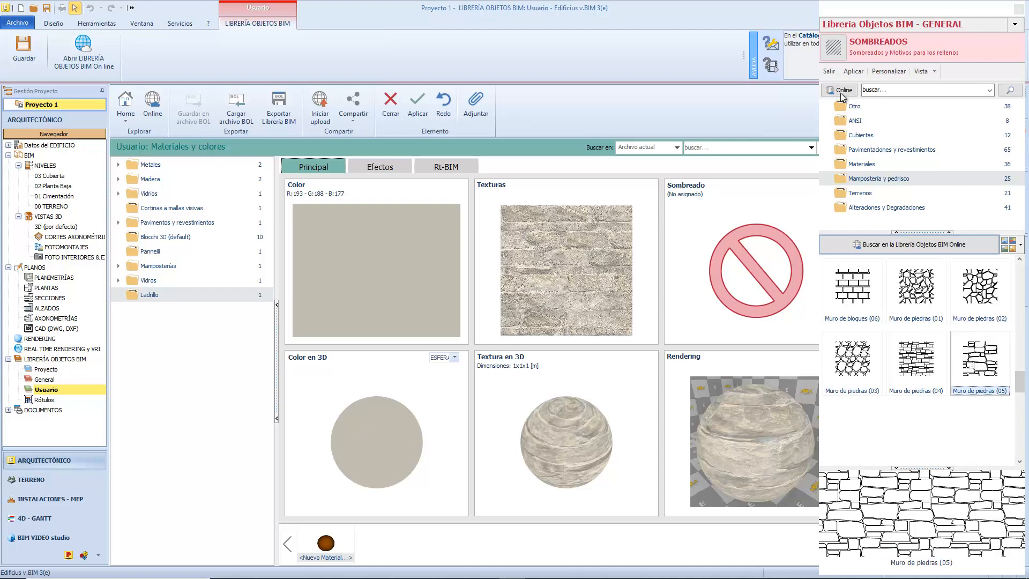
pyautogui.click(852, 73)
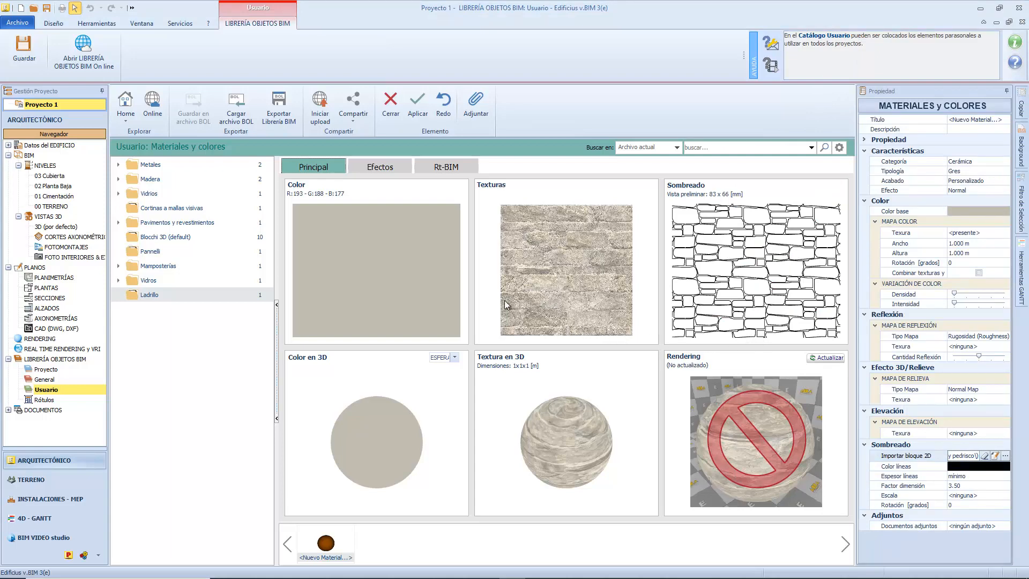
# - Load Spec.png as the texture of the material's reflection map
pyautogui.click(375, 167)
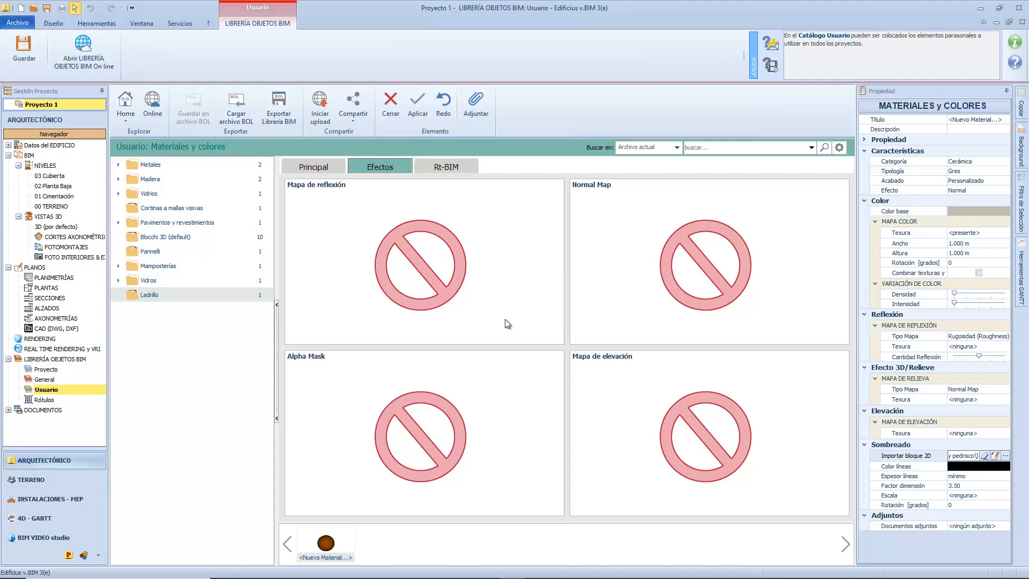
pyautogui.click(1005, 347)
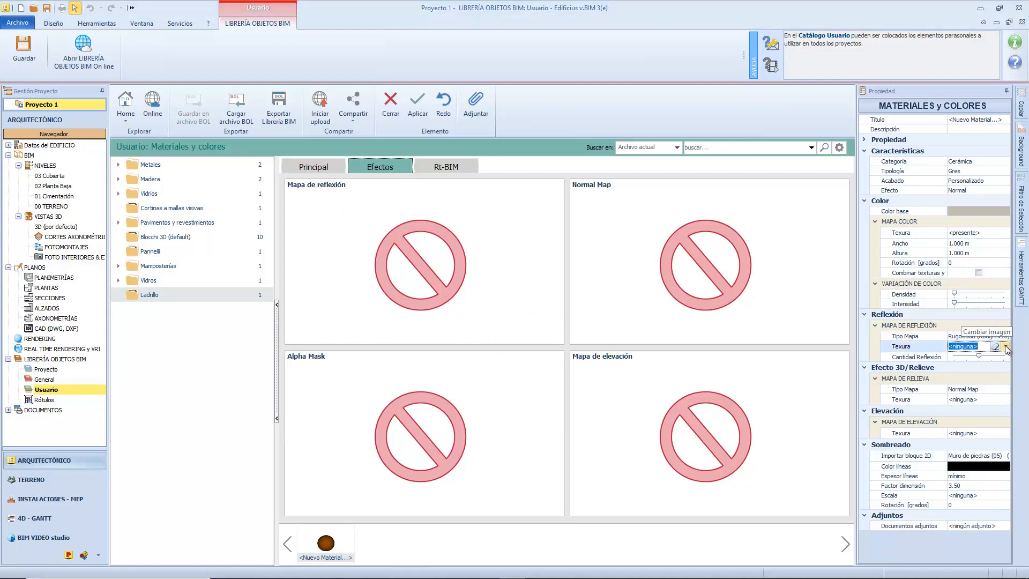
pyautogui.click(1006, 347)
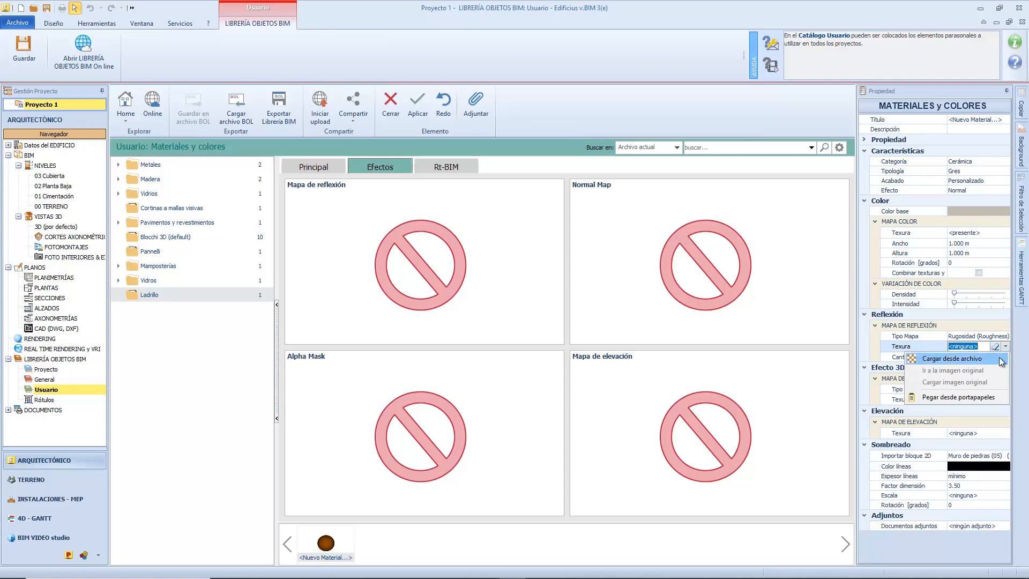
pyautogui.click(1000, 360)
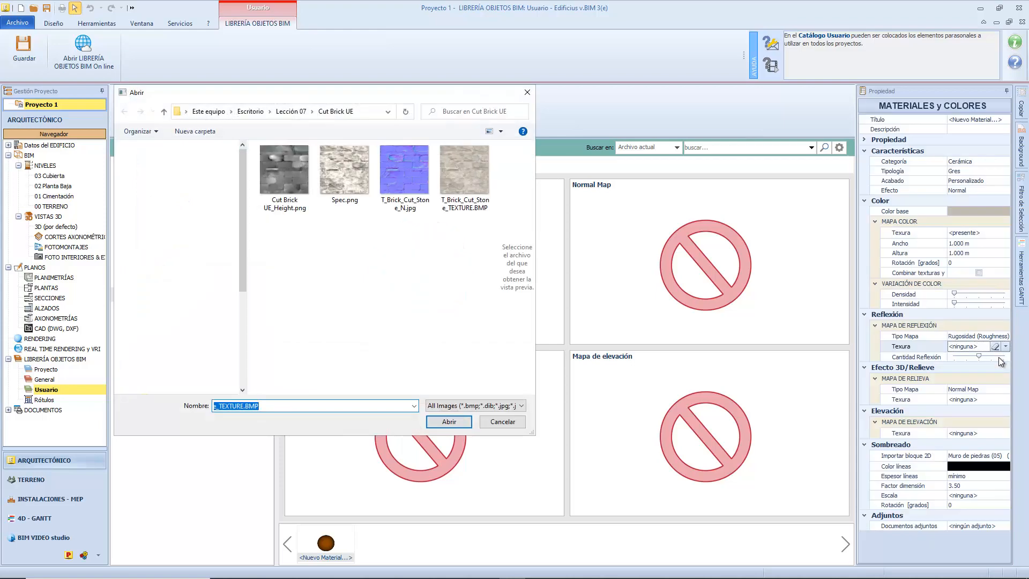
pyautogui.click(339, 162)
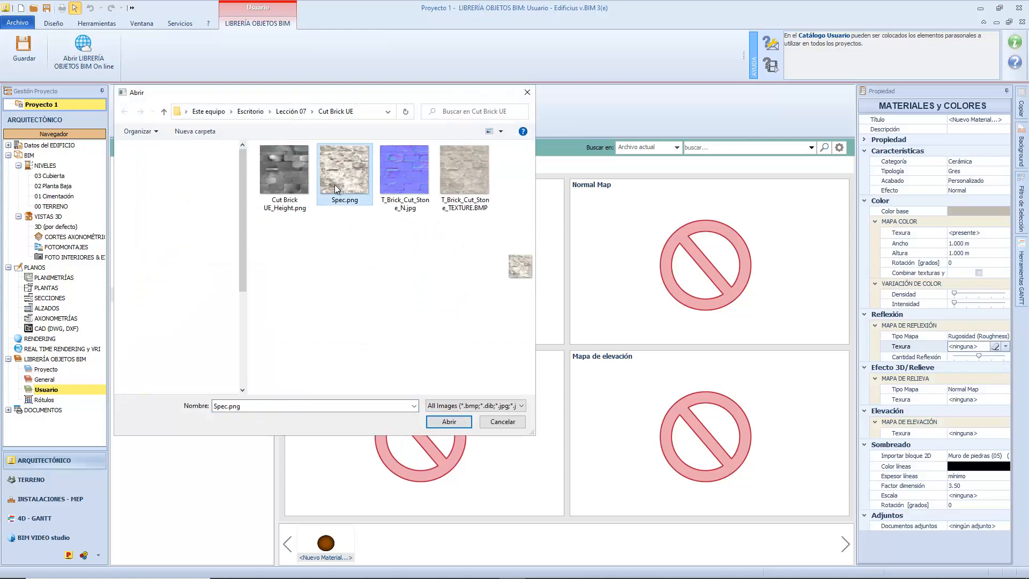
pyautogui.click(458, 427)
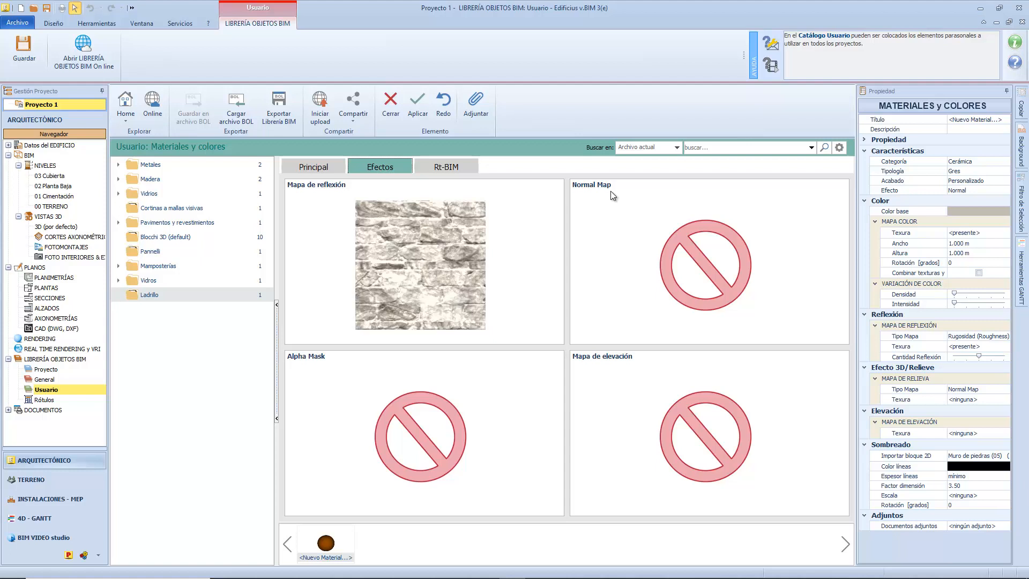
# - Load T_Brick_Cut_Stone_N.jpg as the normal map texture for the material's relief
pyautogui.click(974, 400)
pyautogui.click(1006, 400)
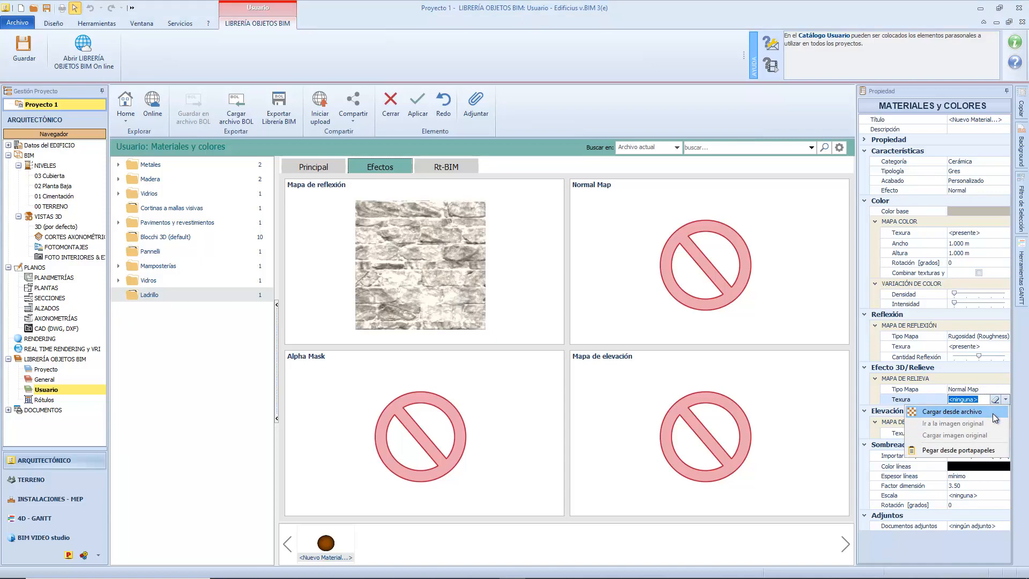
pyautogui.click(993, 413)
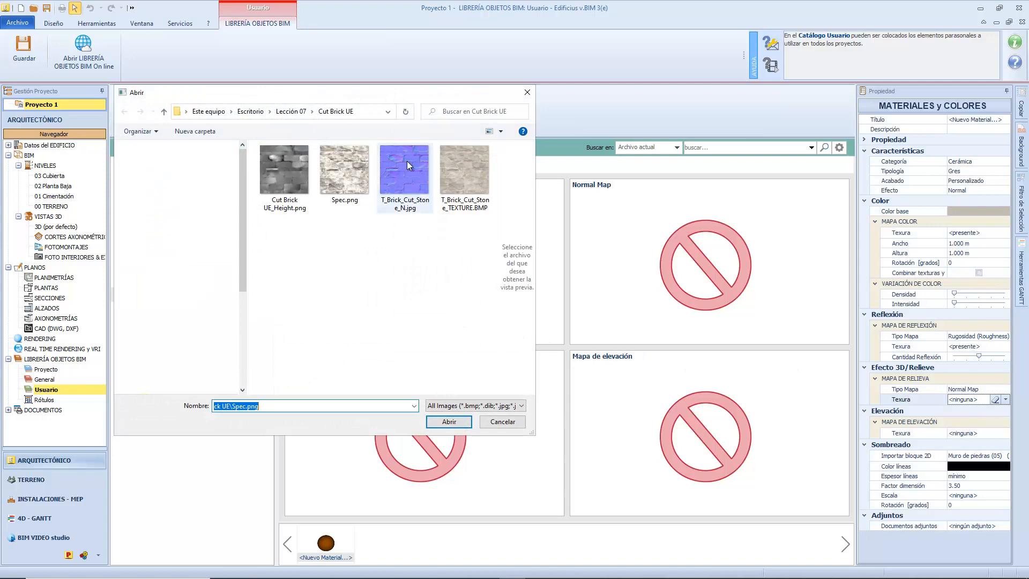
pyautogui.click(407, 171)
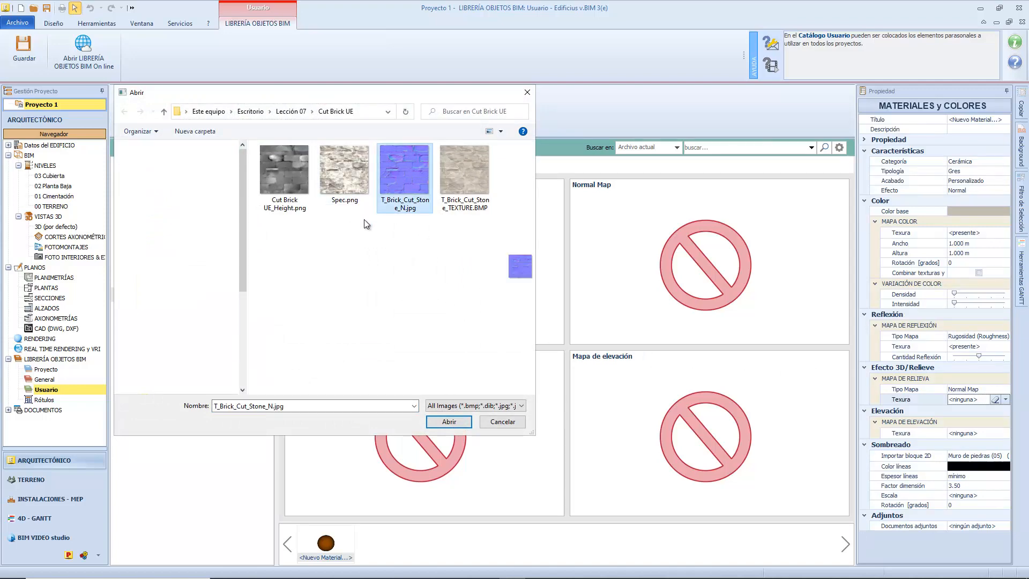
pyautogui.click(454, 421)
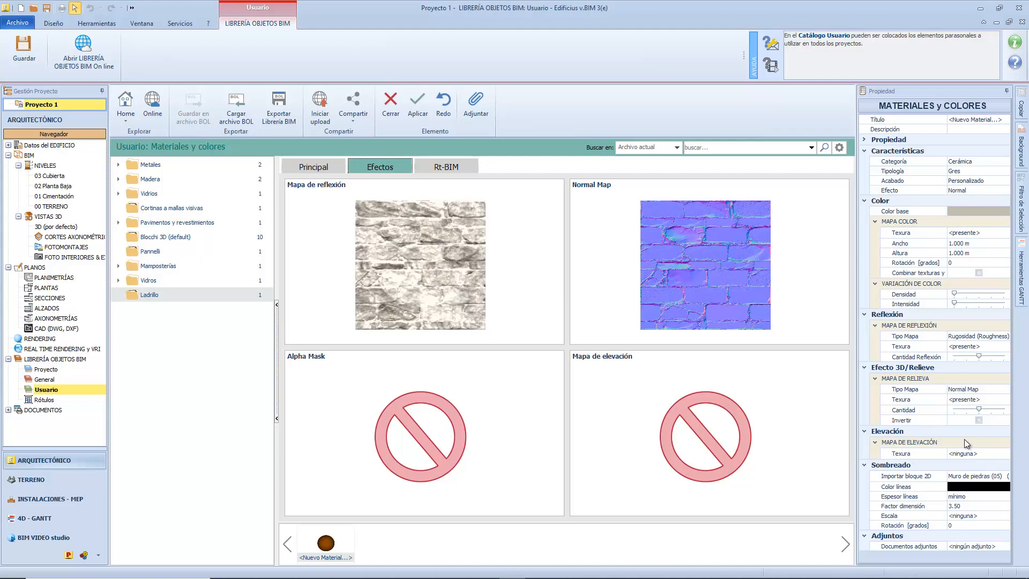
# - Load Cut Brick UE_Height.png as the elevation map texture and update the material's rendering preview
pyautogui.click(1006, 455)
pyautogui.click(1005, 455)
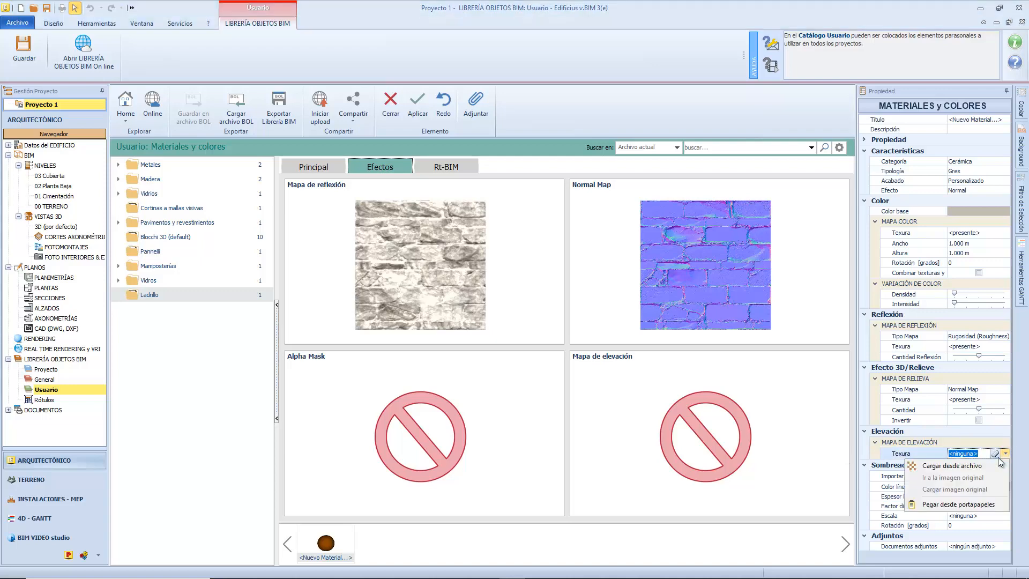
pyautogui.click(993, 465)
pyautogui.click(292, 212)
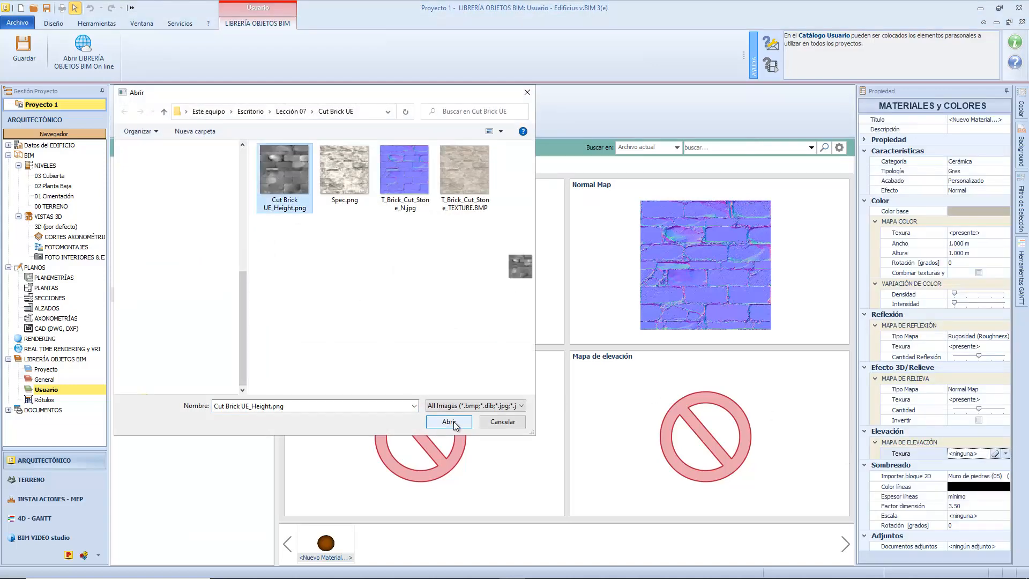
pyautogui.click(454, 422)
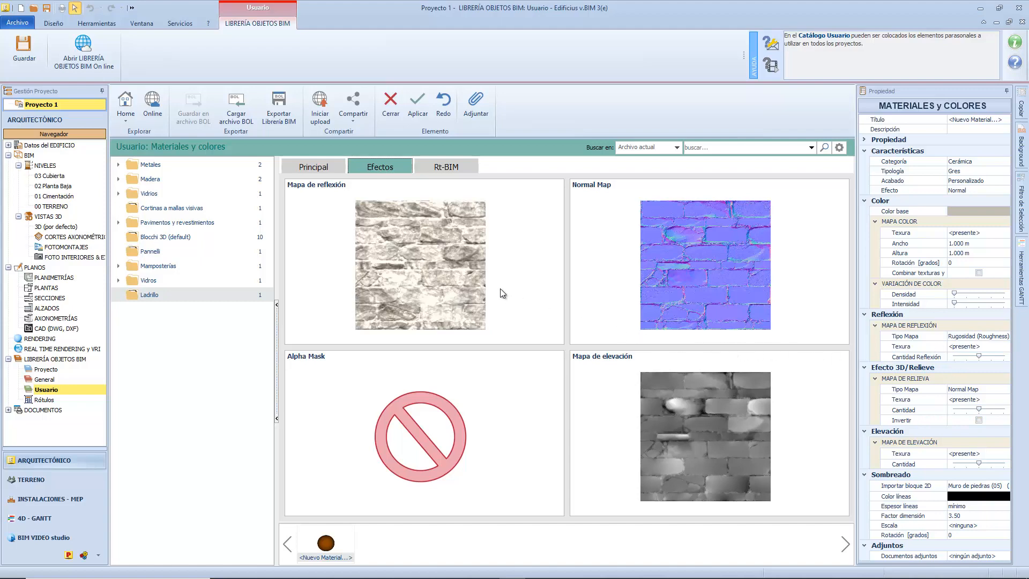
pyautogui.click(331, 160)
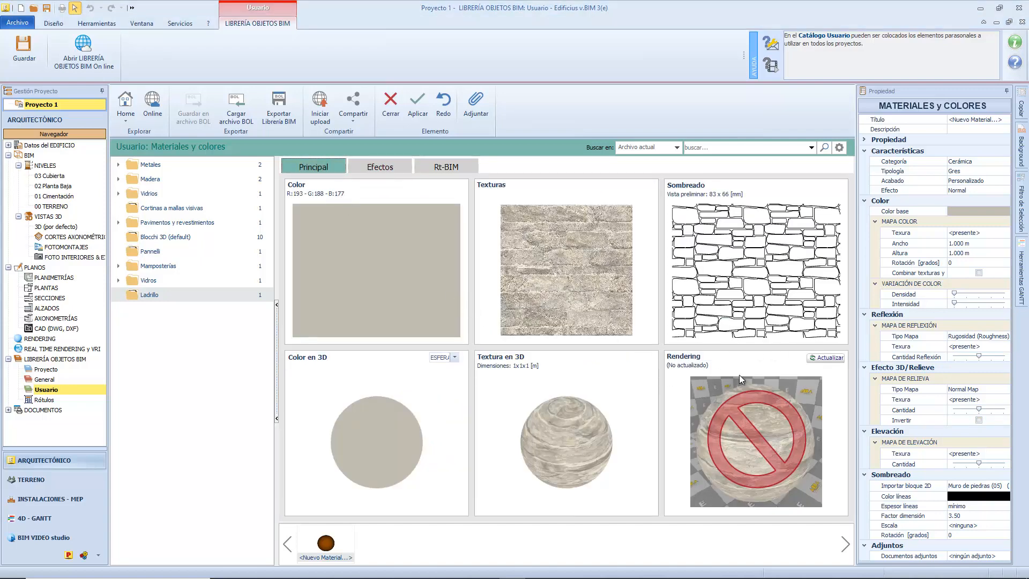
pyautogui.click(830, 359)
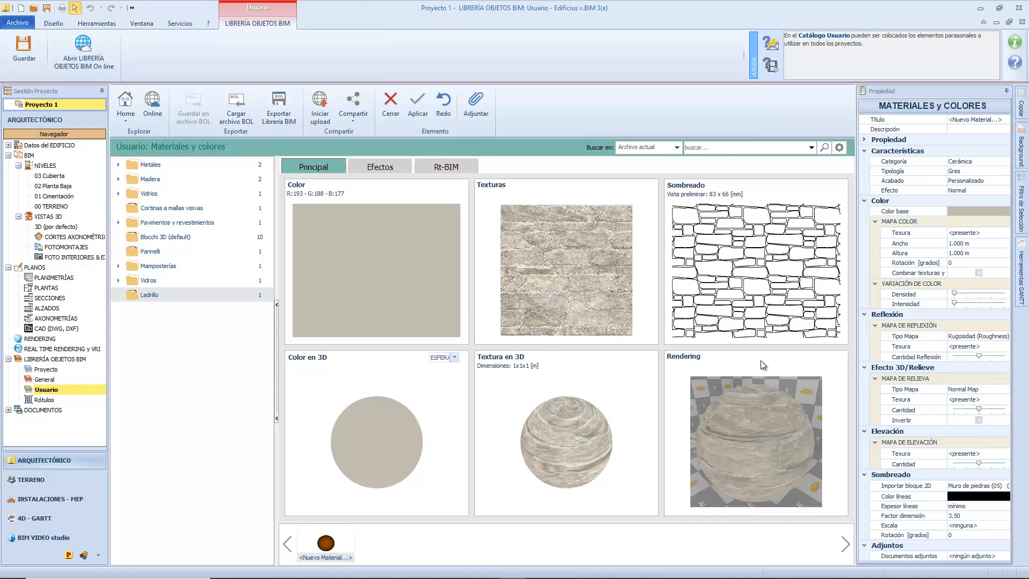
# - Show the material in the real-time BIM preview and set the colour map's width and height to 0.80 m
pyautogui.click(455, 167)
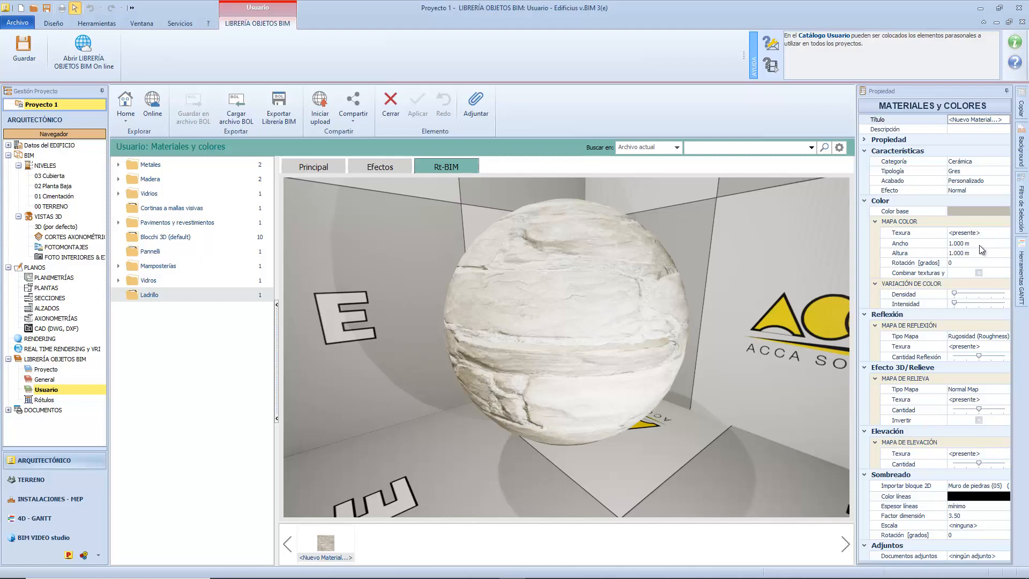
pyautogui.click(980, 243)
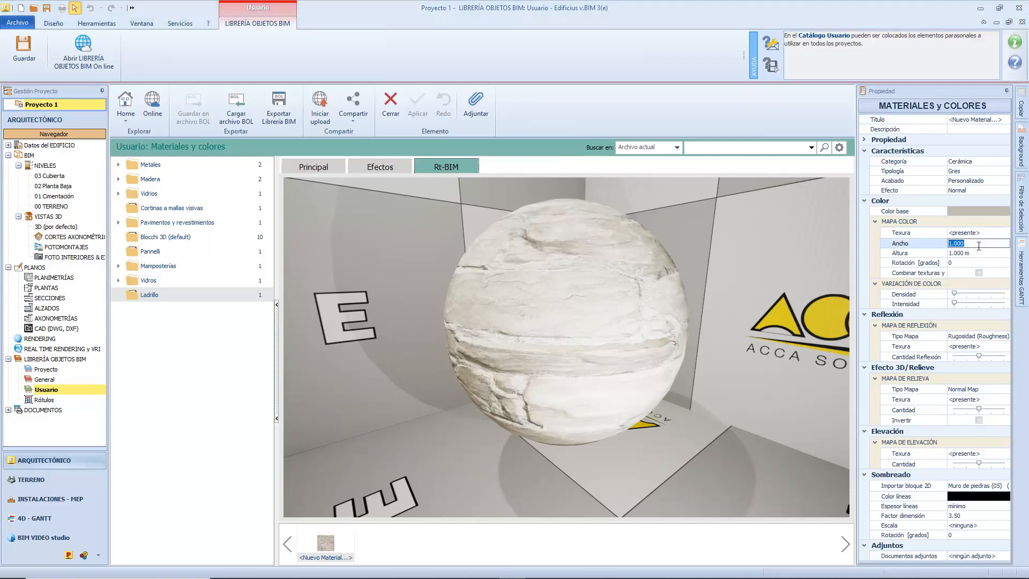
pyautogui.write('0.80')
pyautogui.press('Return')
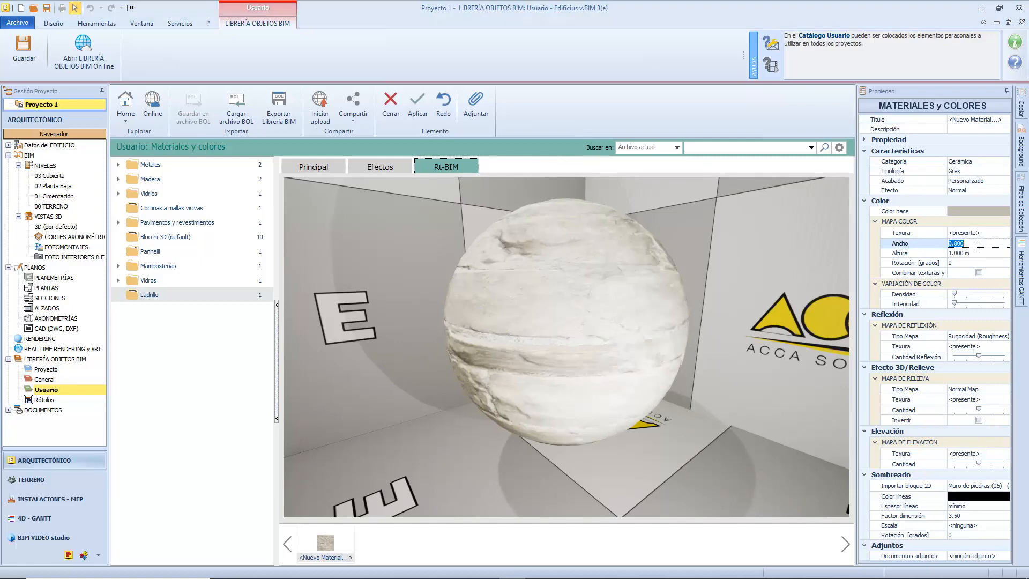
pyautogui.click(978, 253)
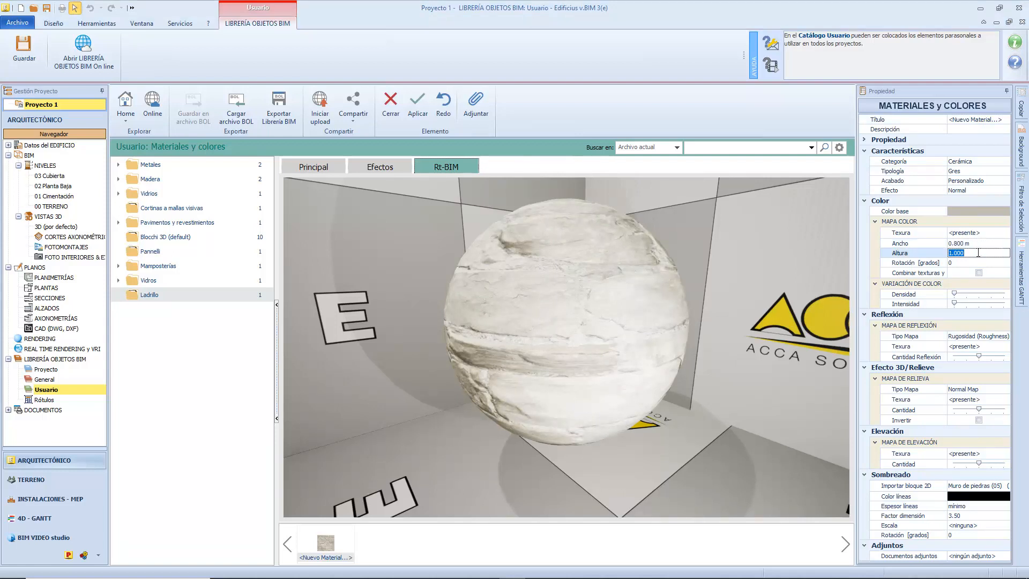
pyautogui.write('0.80')
pyautogui.press('Return')
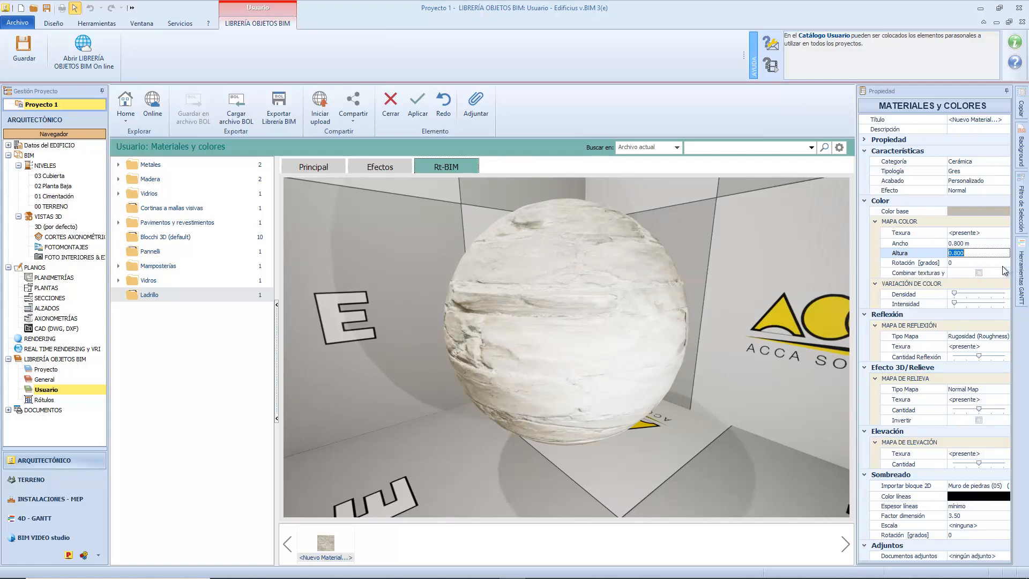
# - Try a 30-degree rotation and the combined textures and colours option on the colour map, restoring 0 degrees and the unchecked option
pyautogui.click(962, 263)
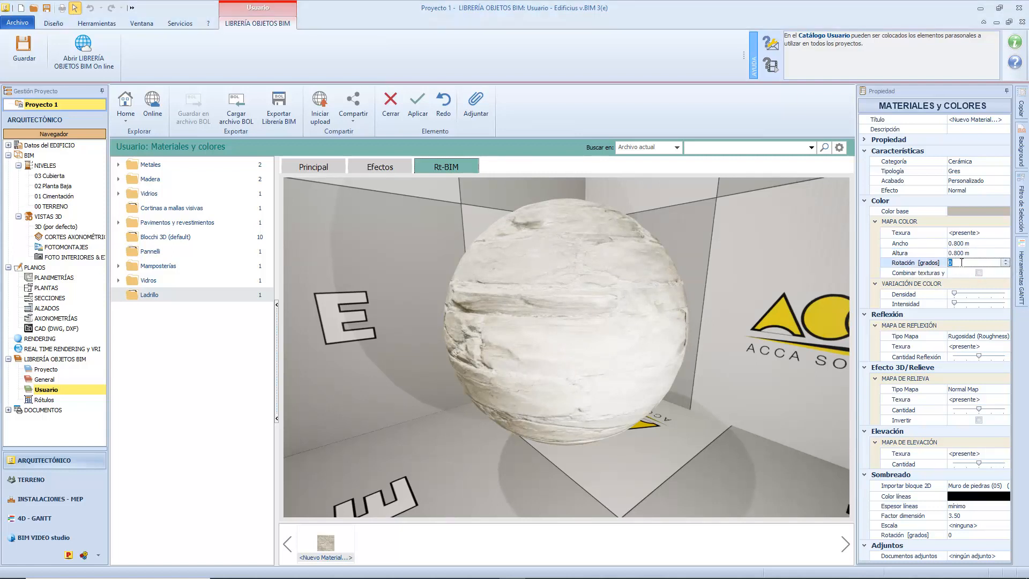
pyautogui.write('30')
pyautogui.press('Return')
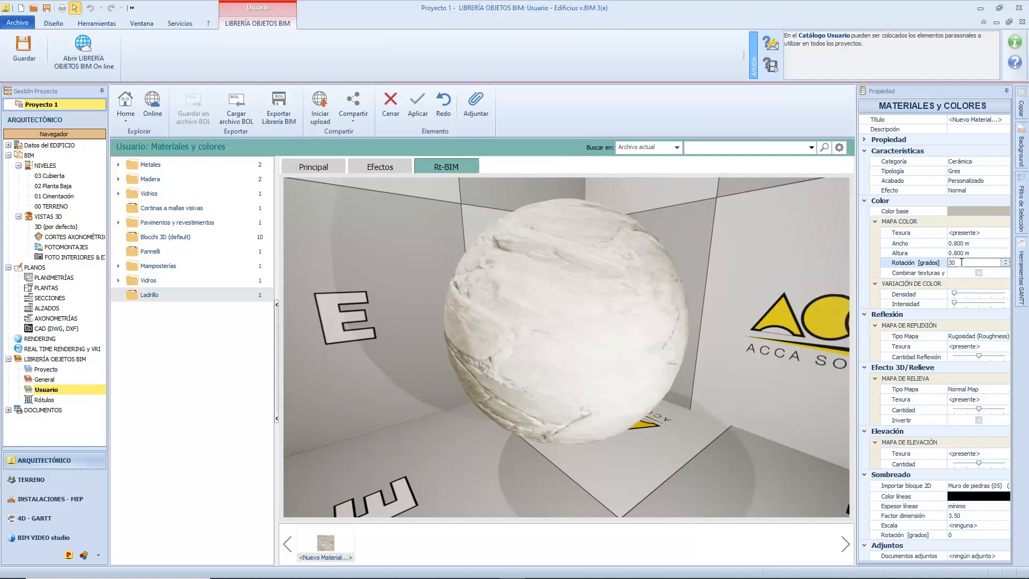
pyautogui.click(982, 263)
pyautogui.moveTo(982, 263); pyautogui.dragTo(937, 264)
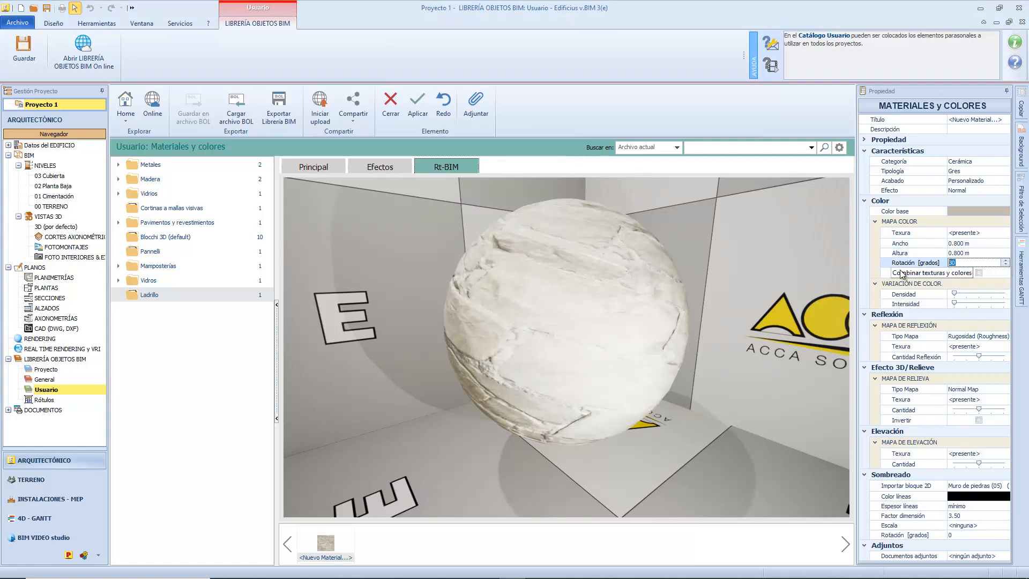
pyautogui.write('0')
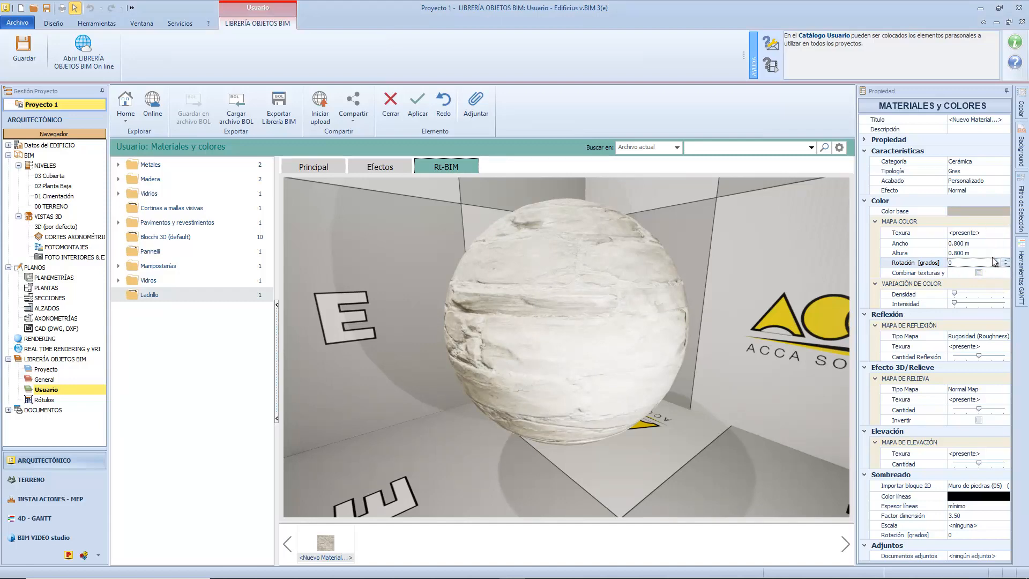
pyautogui.click(979, 272)
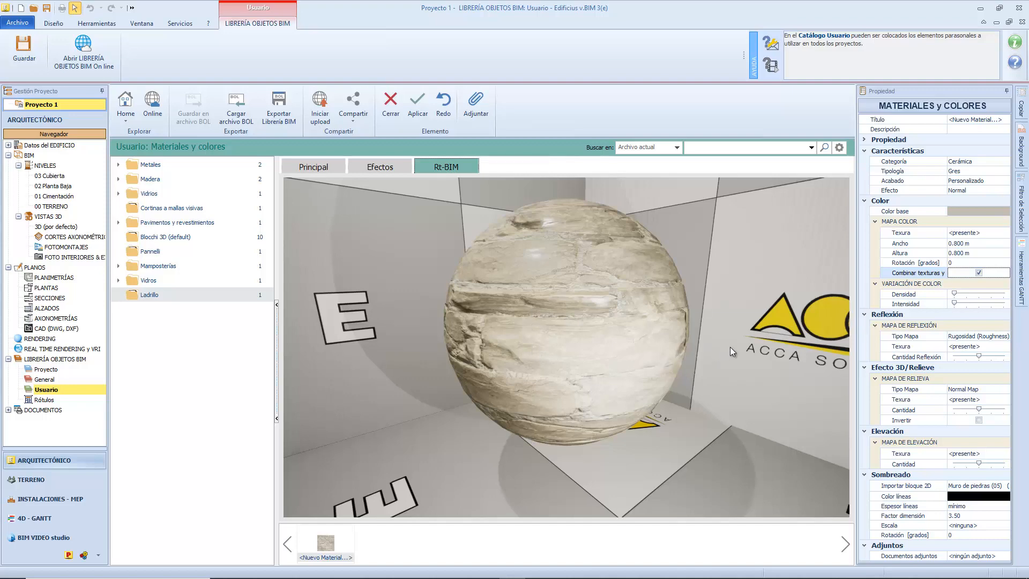
pyautogui.click(979, 272)
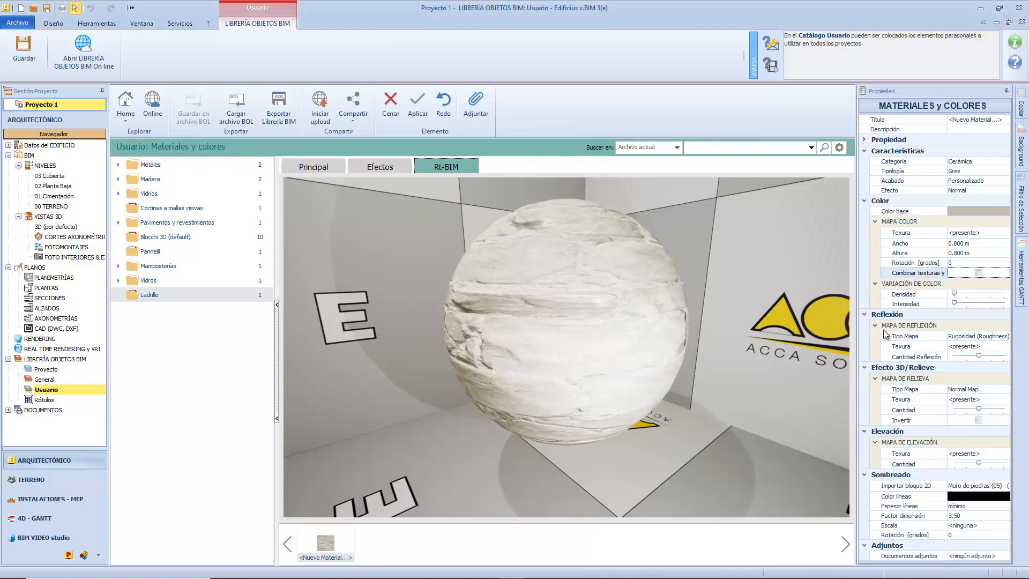
# - Check the reflection map types, then try Bump Map as the relief map type and restore Normal Map
pyautogui.click(1002, 338)
pyautogui.click(1005, 336)
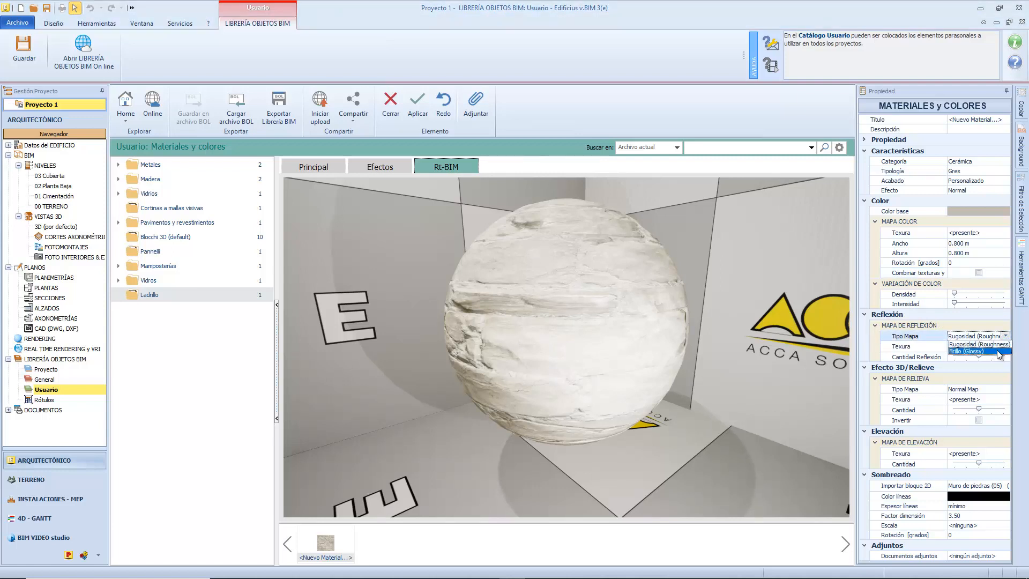
pyautogui.click(1006, 337)
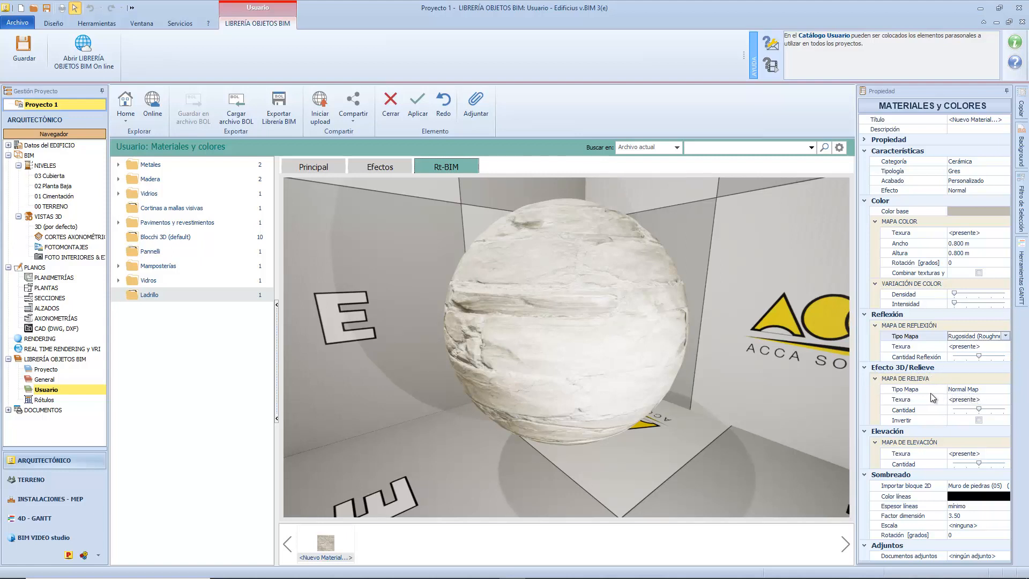
pyautogui.click(993, 392)
pyautogui.click(1006, 389)
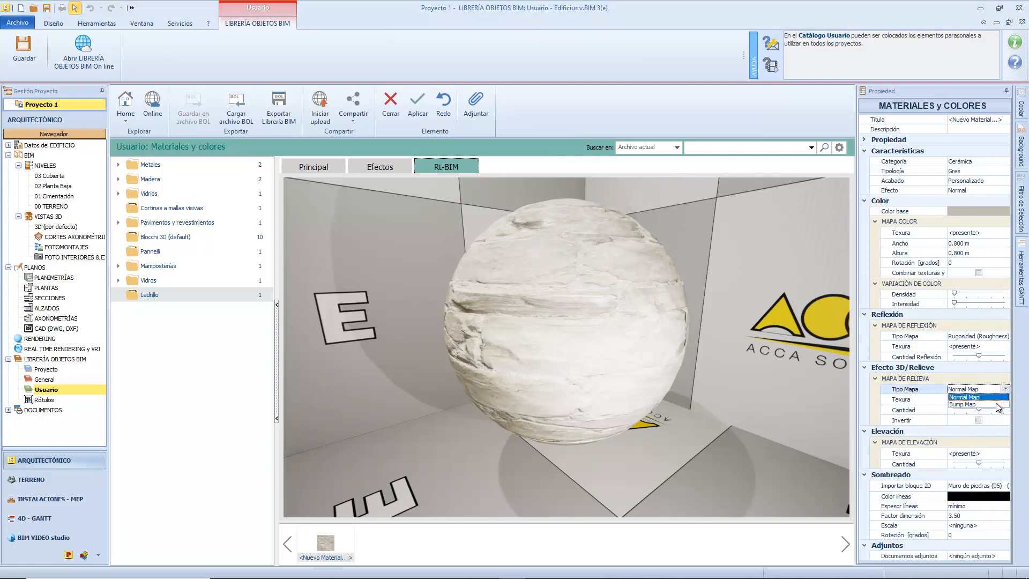
pyautogui.click(995, 400)
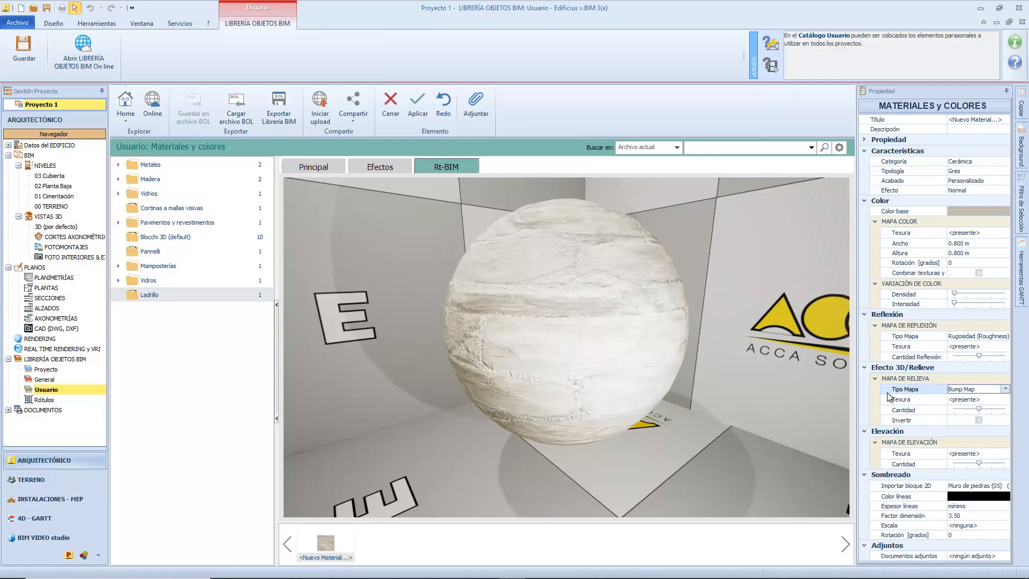
pyautogui.click(1006, 389)
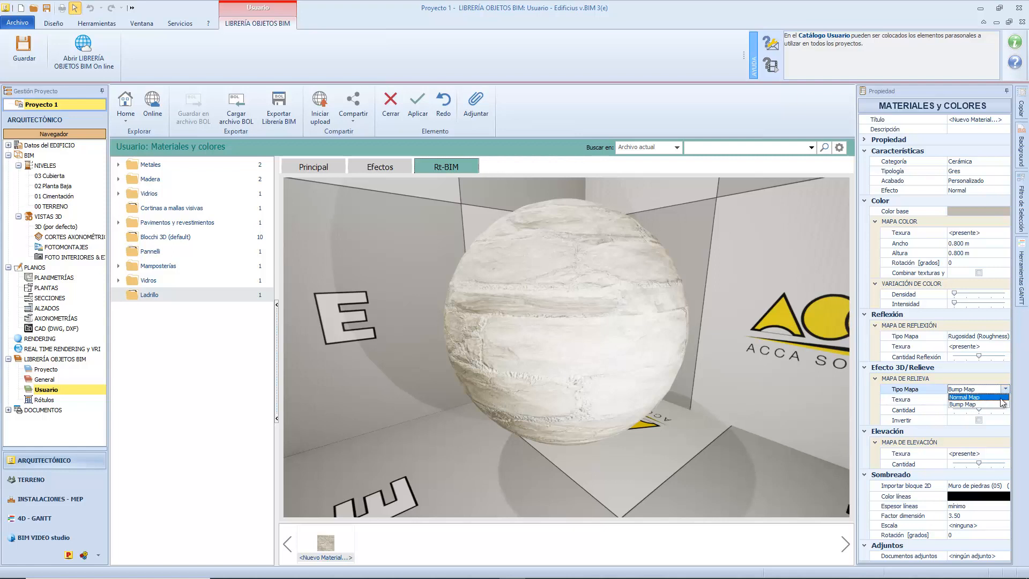
pyautogui.click(1001, 404)
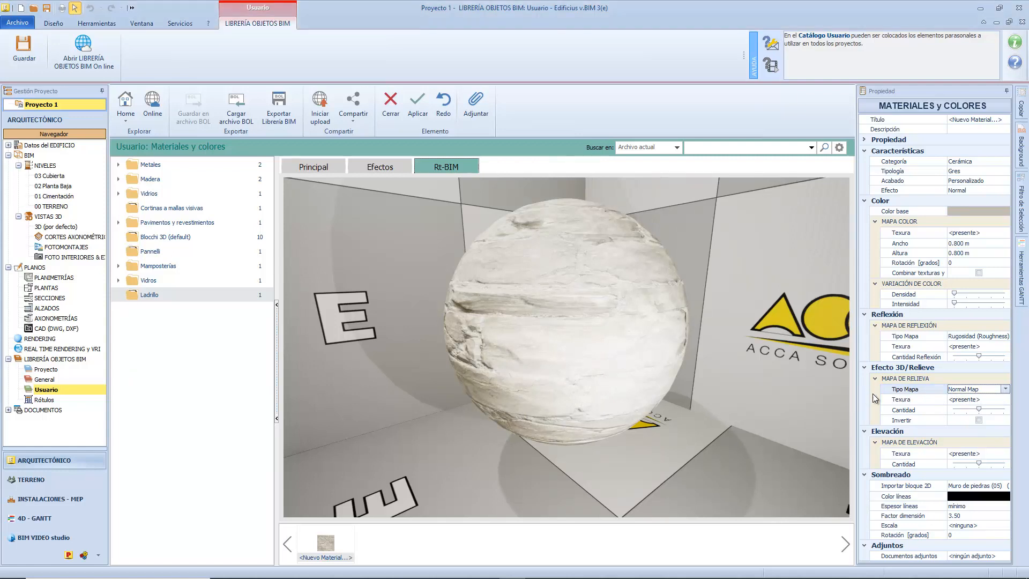
# - Try out the relief map's amount and inversion option and the elevation map's amount on the previewed material
pyautogui.moveTo(979, 409)
pyautogui.mouseDown()
pyautogui.moveTo(1003, 409)
pyautogui.moveTo(978, 409)
pyautogui.mouseUp()
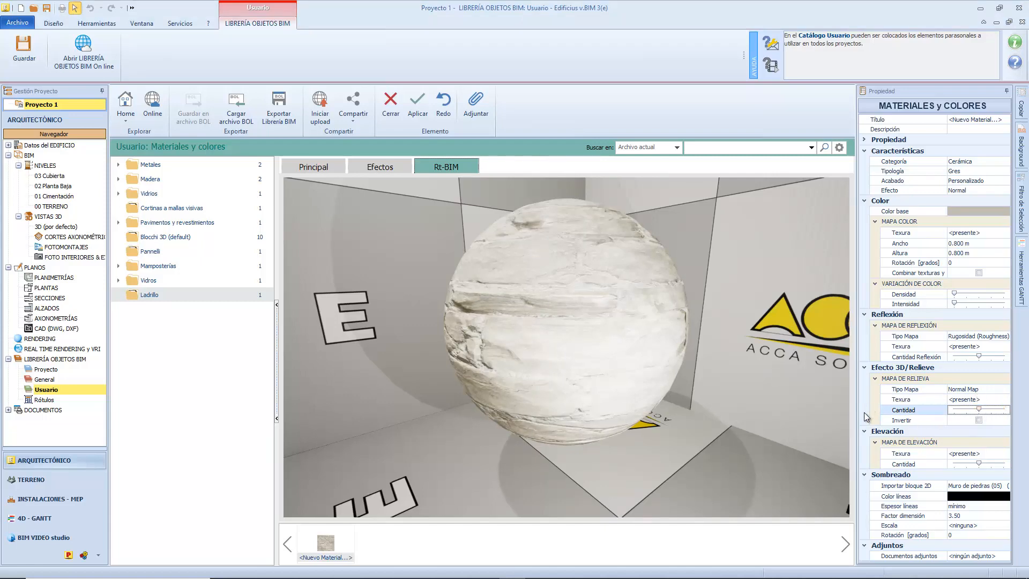
pyautogui.click(979, 420)
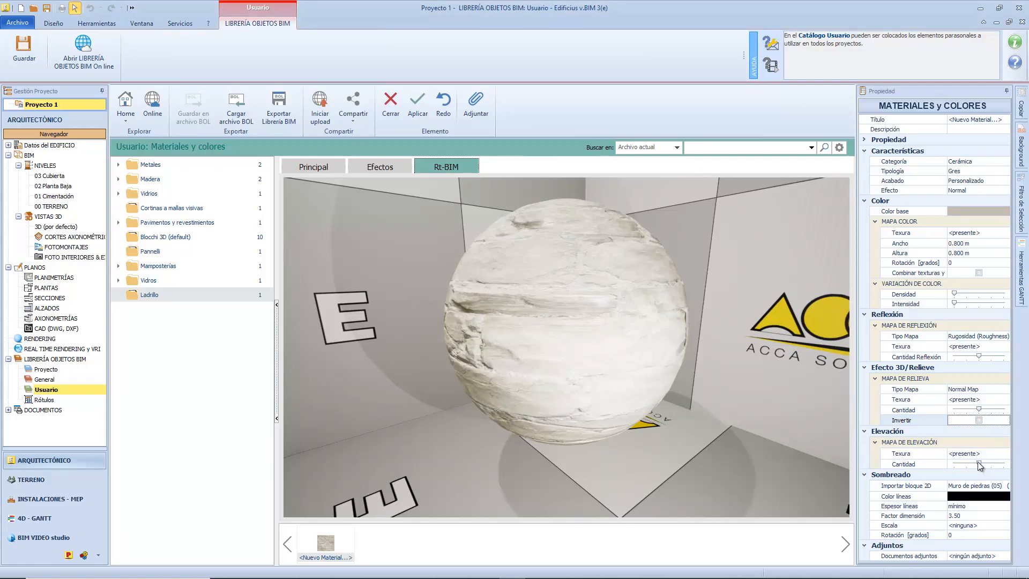
pyautogui.moveTo(979, 465); pyautogui.dragTo(1006, 465)
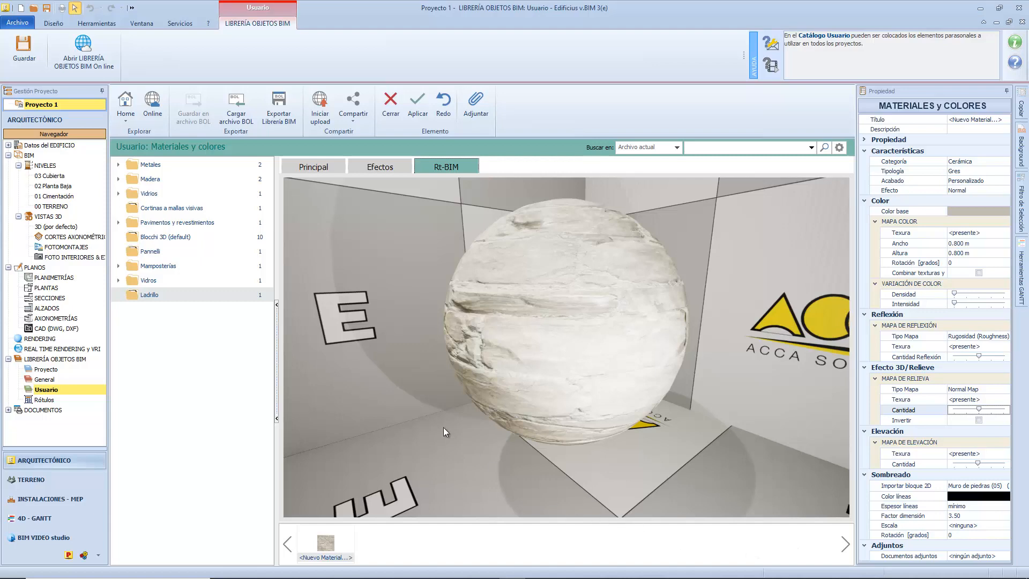
# - Return to the material's main view, apply the changes and update its rendering preview
pyautogui.click(307, 161)
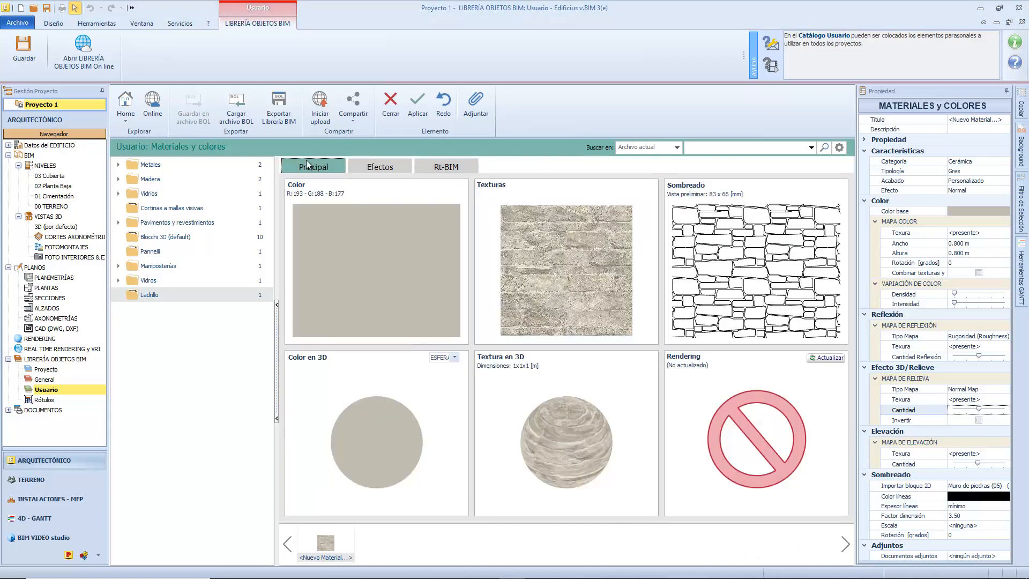
pyautogui.click(416, 101)
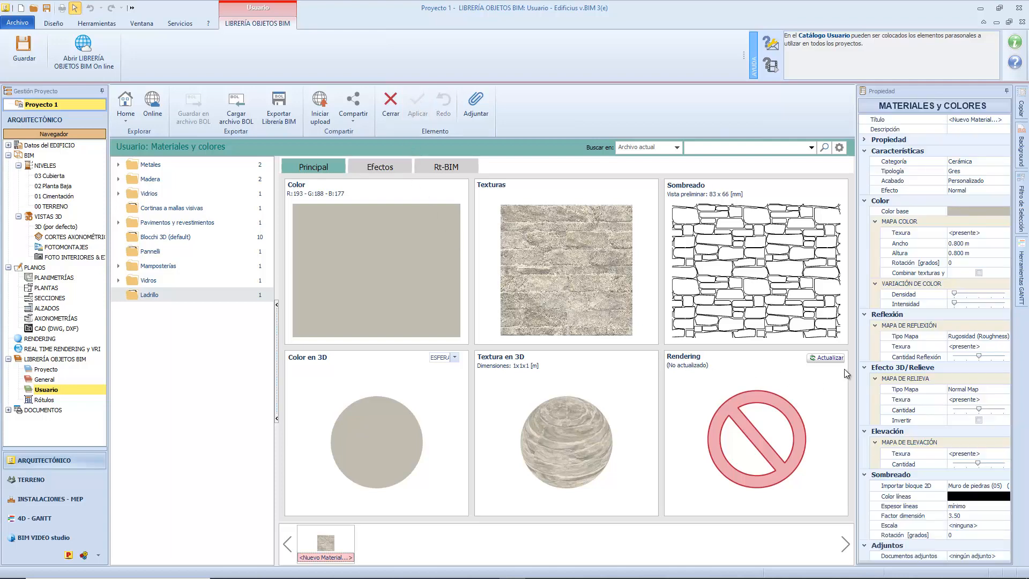
pyautogui.click(828, 357)
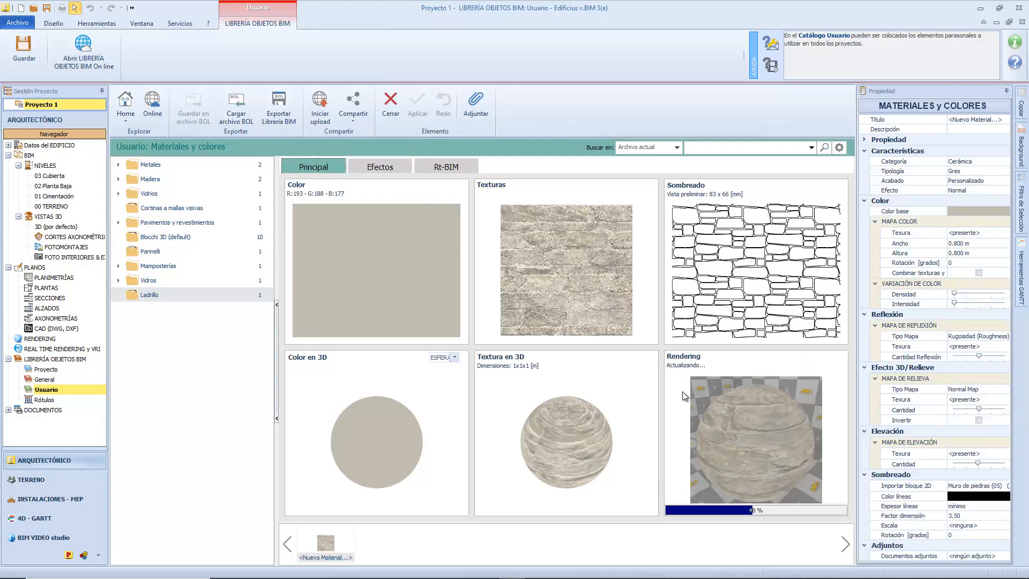
# - Try Brillo (Glossy) as the reflection map type, then restore Rugosidad (Roughness) and apply the material
pyautogui.click(983, 336)
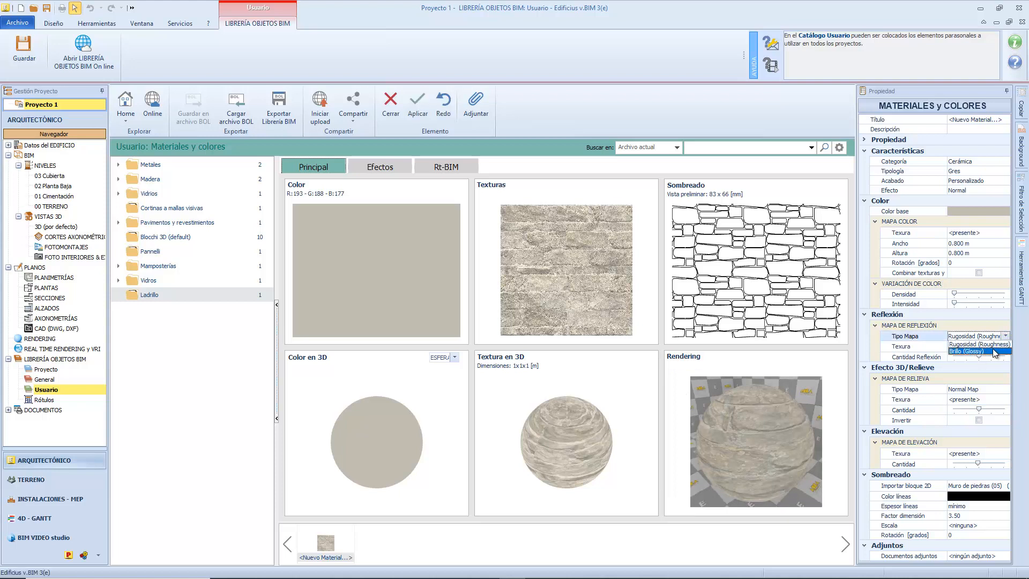
pyautogui.click(979, 351)
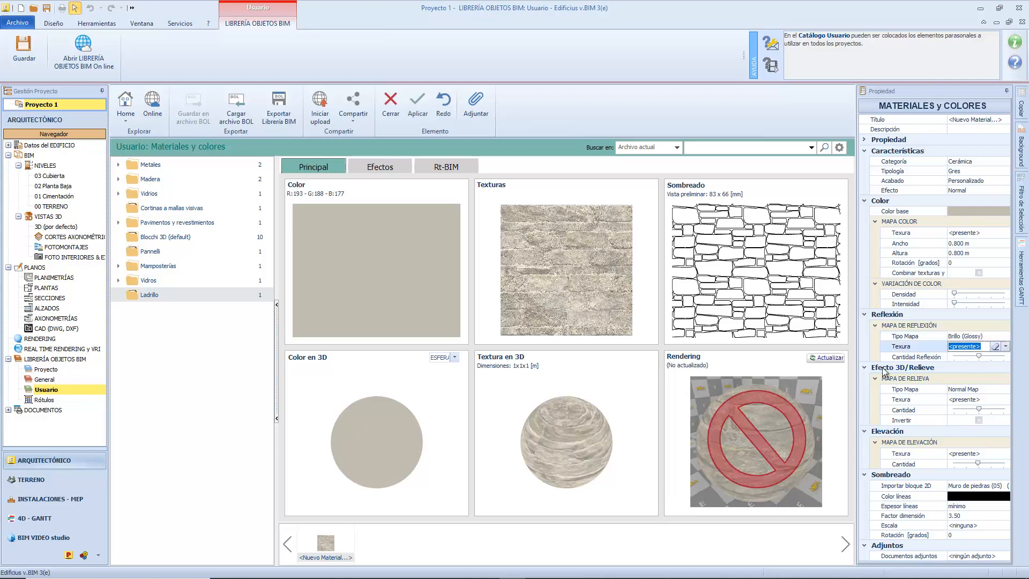
pyautogui.click(749, 493)
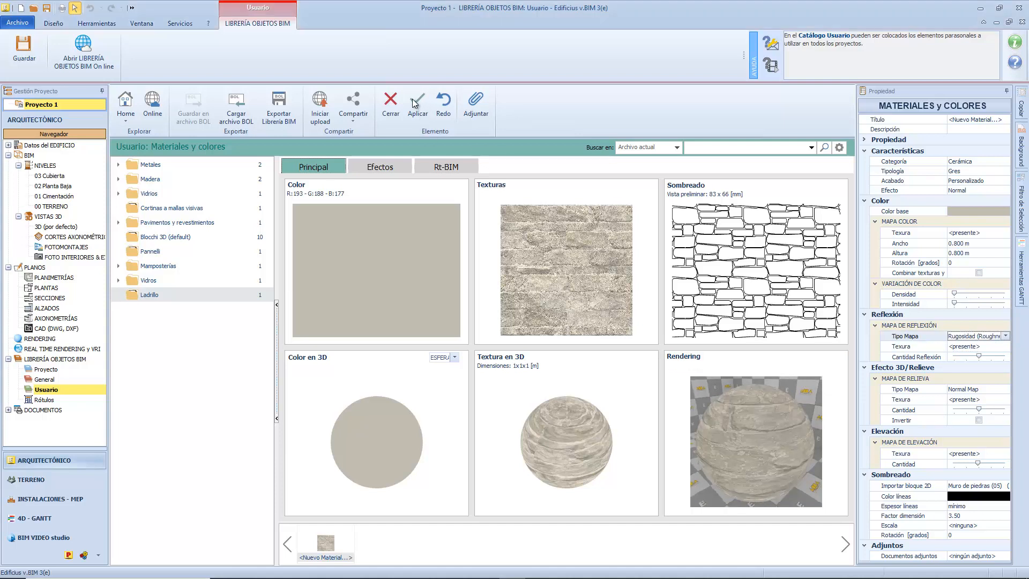
pyautogui.click(413, 99)
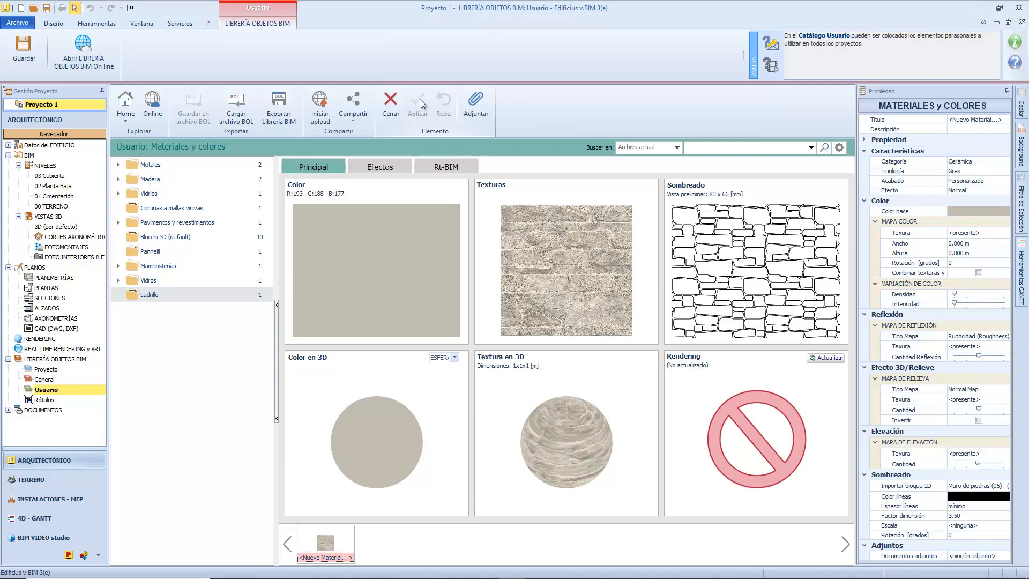
# - Add a new material element to the Ladrillo folder with the category Cerámica and type Gres
pyautogui.rightClick(165, 321)
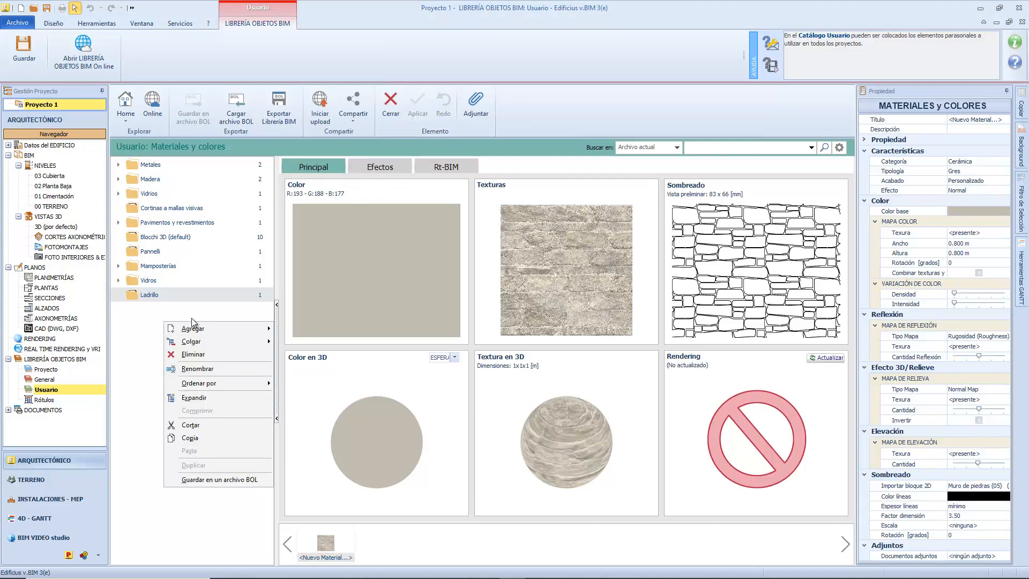
pyautogui.moveTo(271, 341)
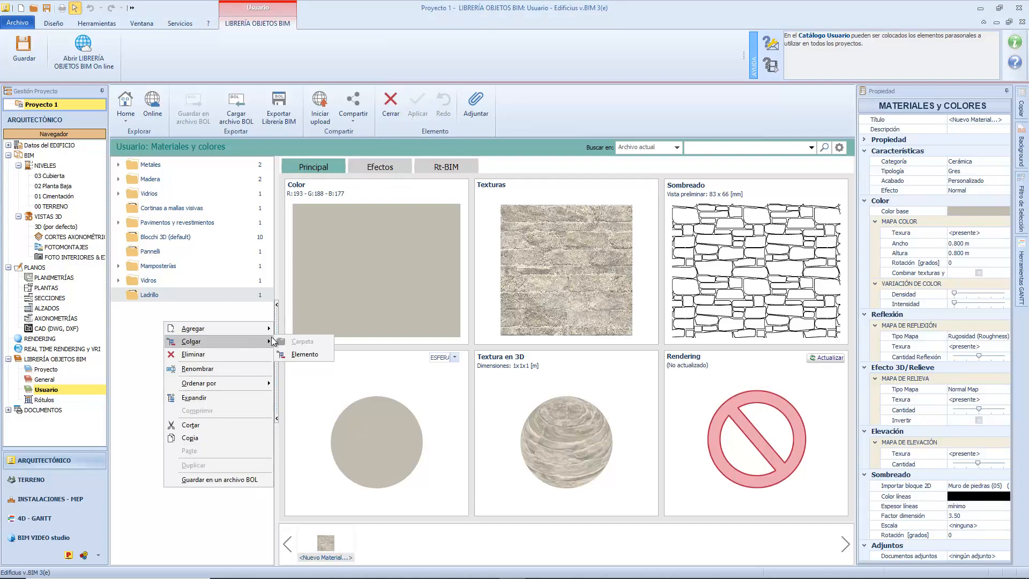
pyautogui.click(305, 354)
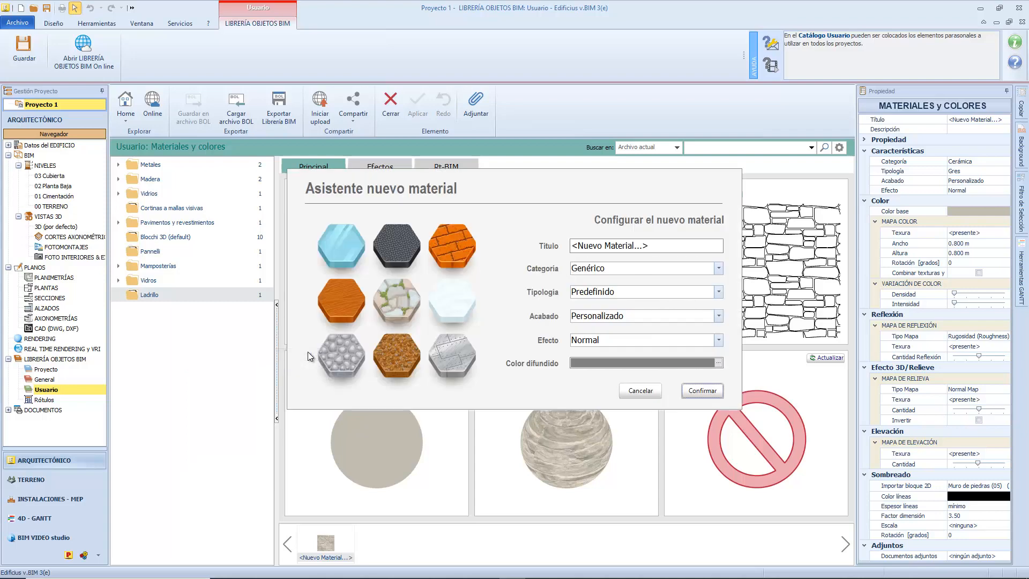
pyautogui.click(717, 269)
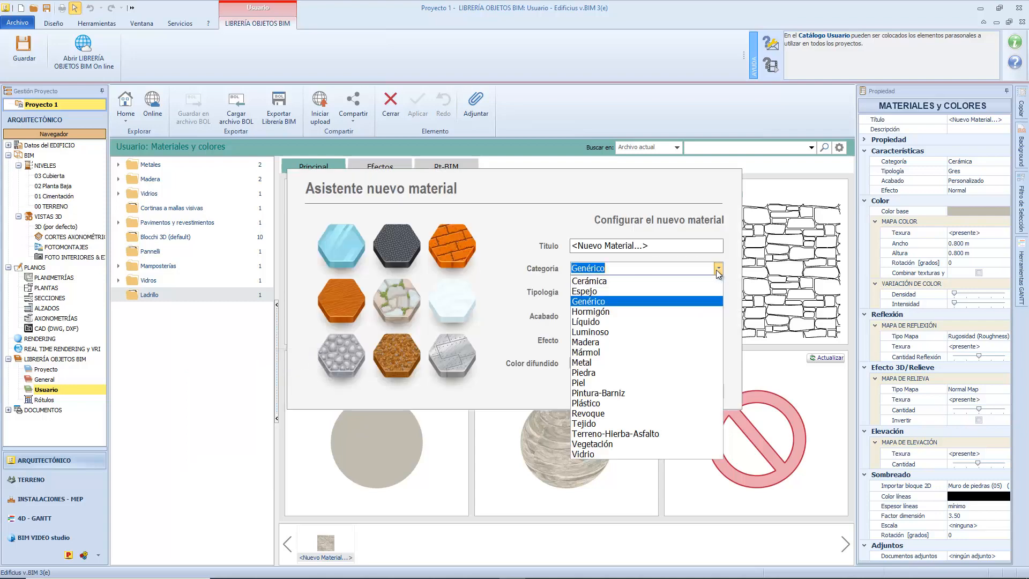
pyautogui.click(658, 282)
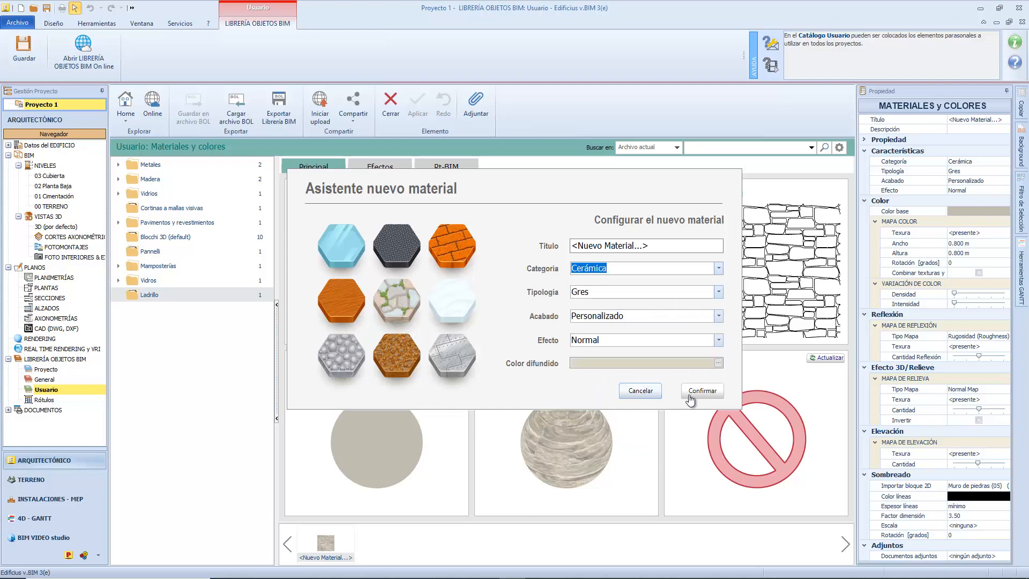
pyautogui.click(707, 390)
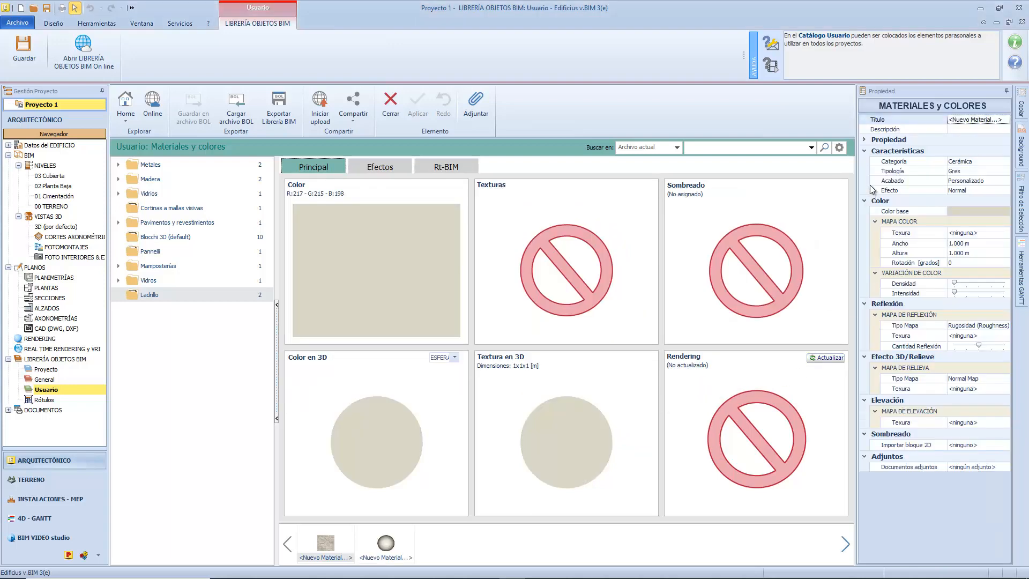
# - Change the new material's category to Genérico
pyautogui.click(962, 163)
pyautogui.click(1006, 161)
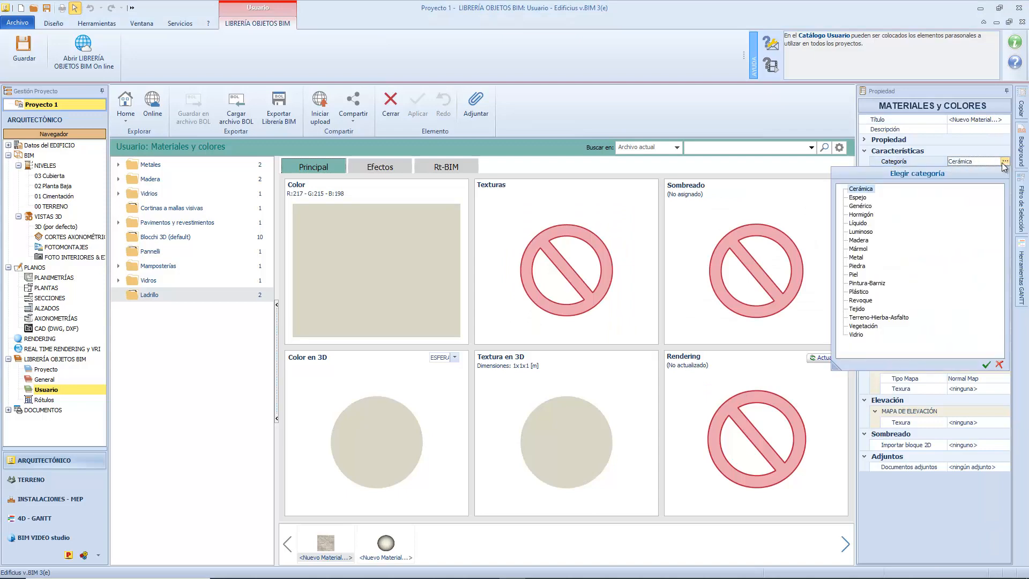
pyautogui.click(870, 207)
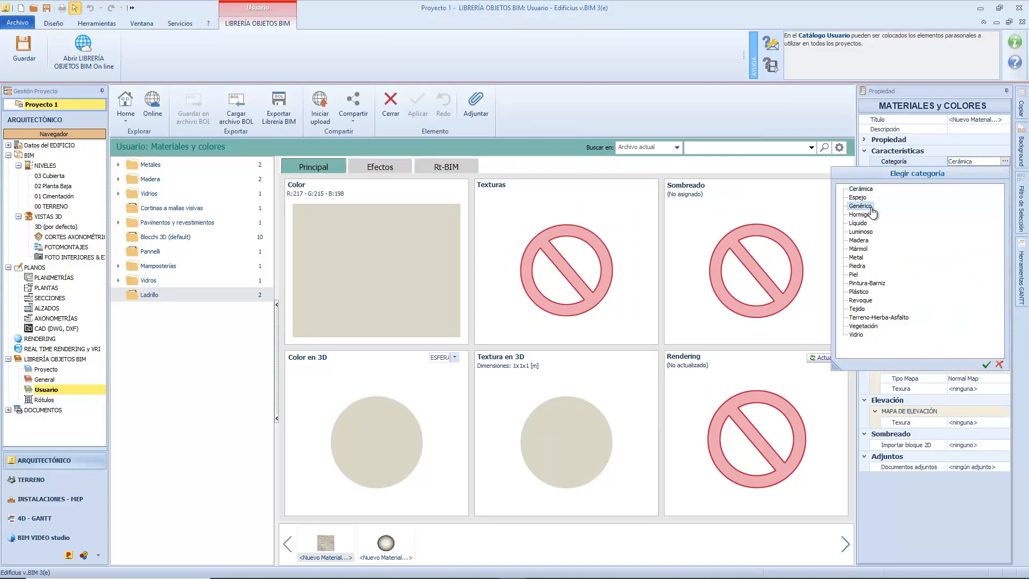
pyautogui.click(987, 366)
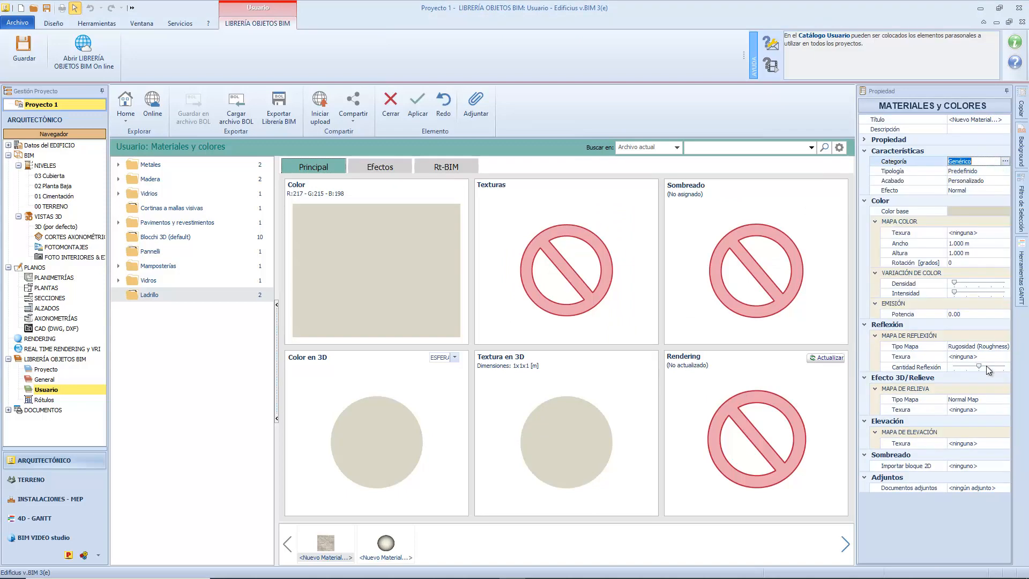
# - Load Ladrillo Hueco -Texture.jpg from the Lección 07 > Ladrillo Hueco folder as the material's color map texture
pyautogui.click(962, 234)
pyautogui.click(1006, 233)
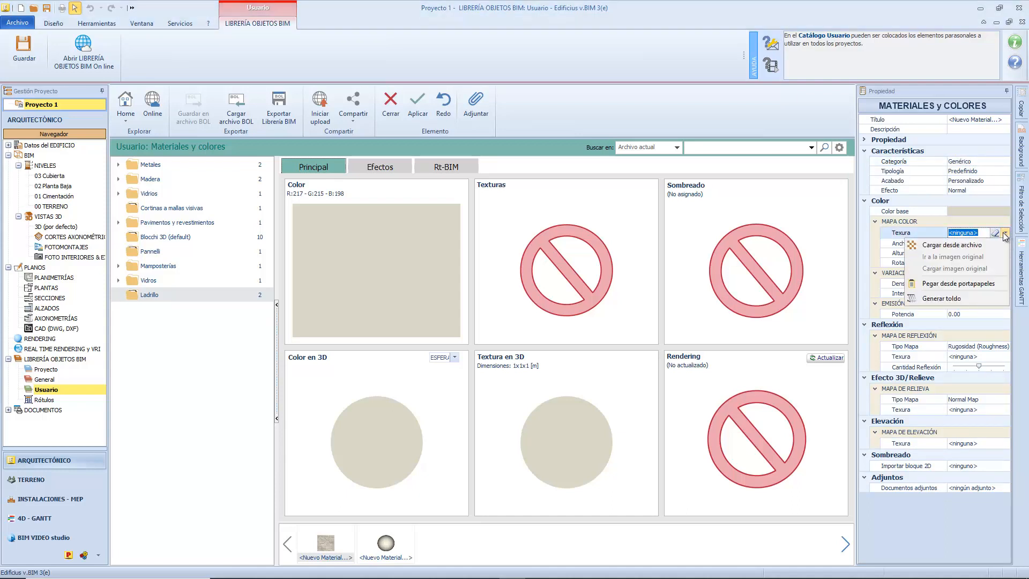
pyautogui.click(989, 245)
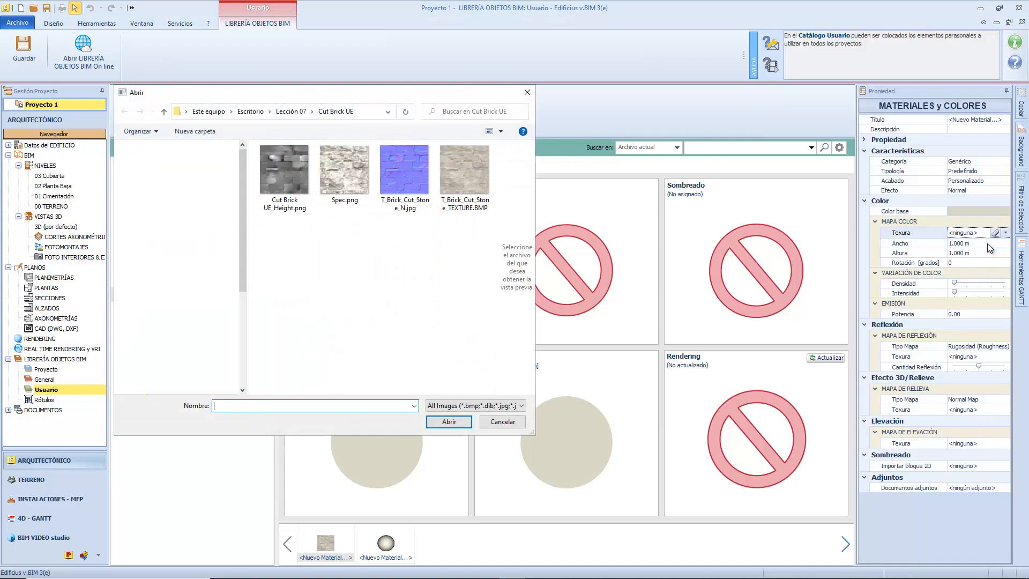
pyautogui.click(290, 111)
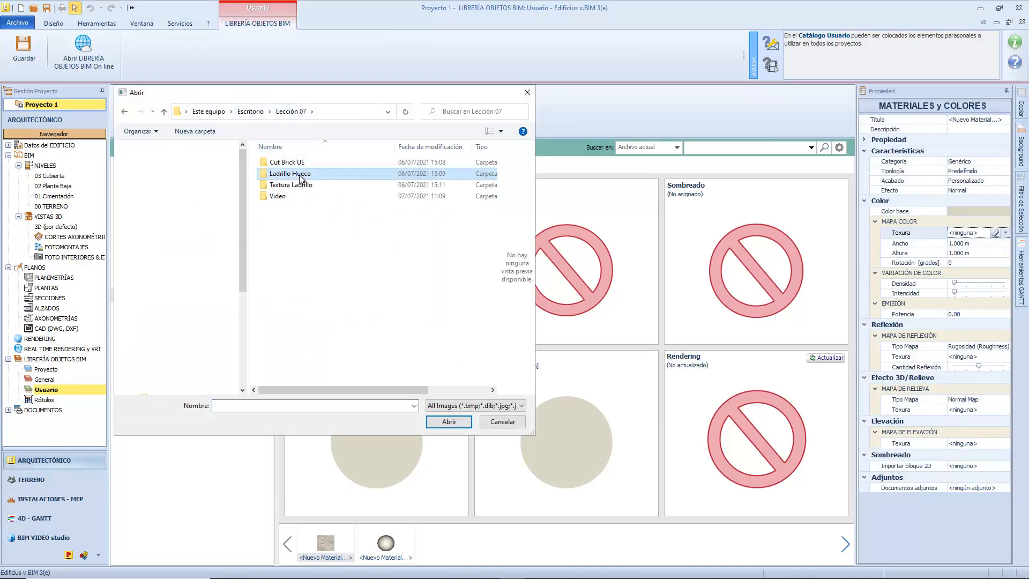
pyautogui.doubleClick(321, 174)
pyautogui.click(325, 180)
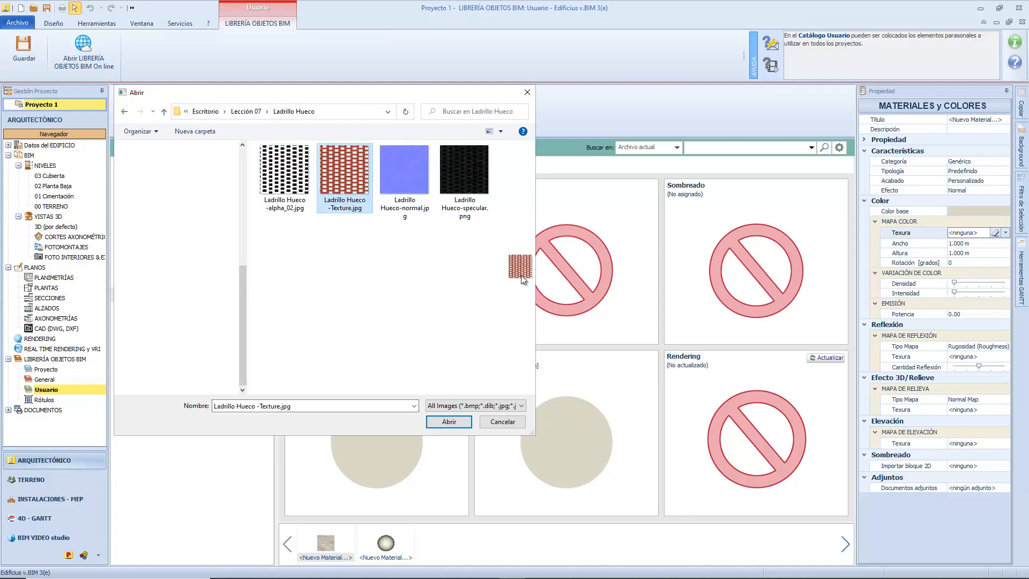
pyautogui.moveTo(537, 285); pyautogui.dragTo(770, 284)
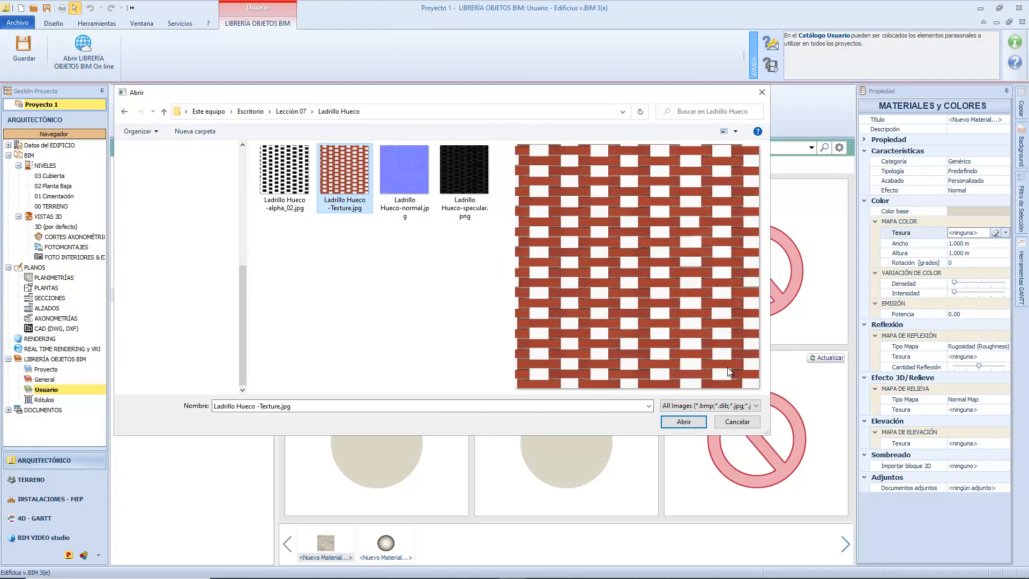
pyautogui.click(683, 421)
pyautogui.click(541, 331)
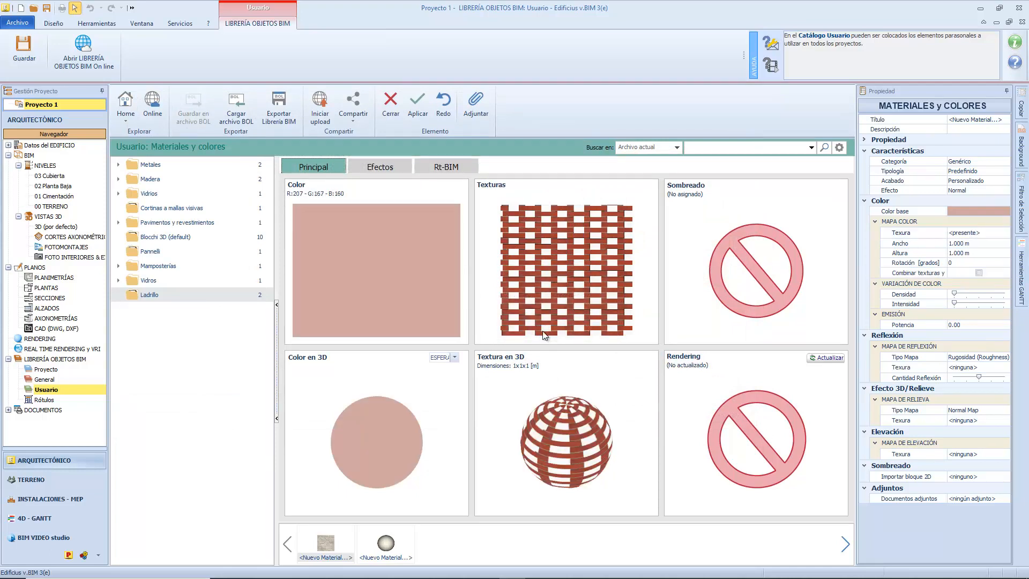
# - Update the hollow brick material's rendering and check it in the Rt-BIM preview before returning to the main view
pyautogui.click(826, 358)
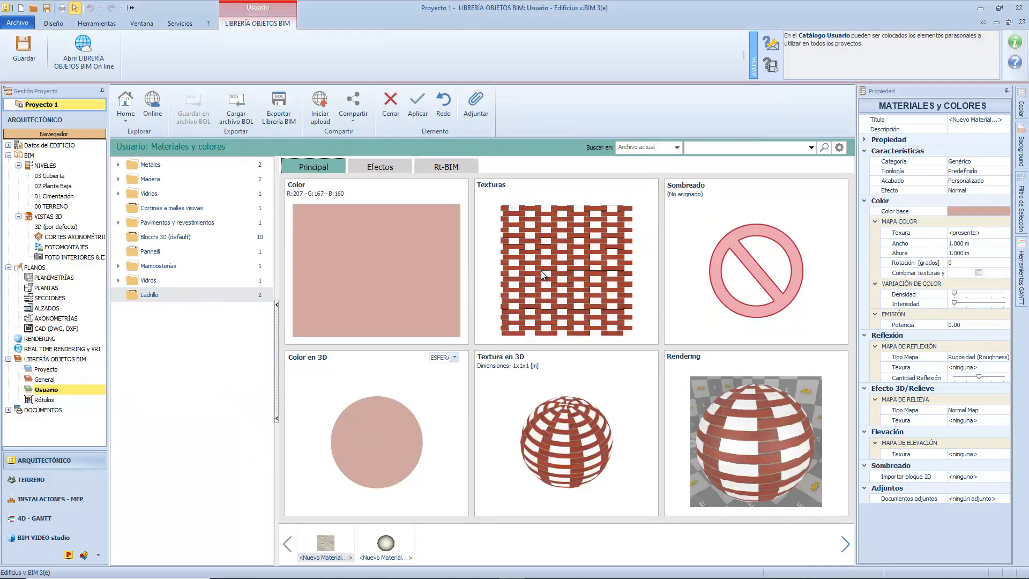
pyautogui.click(437, 169)
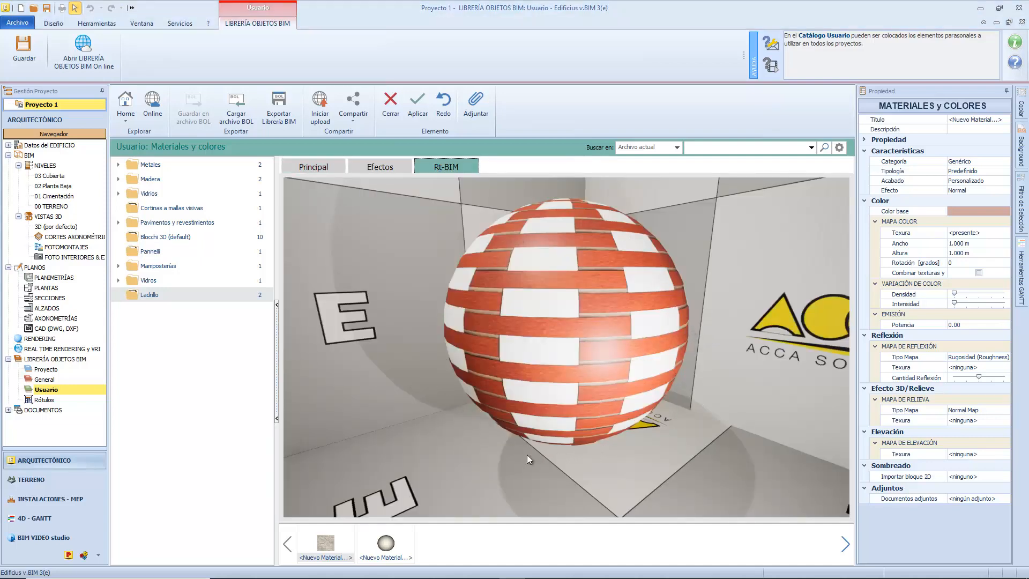
pyautogui.click(300, 168)
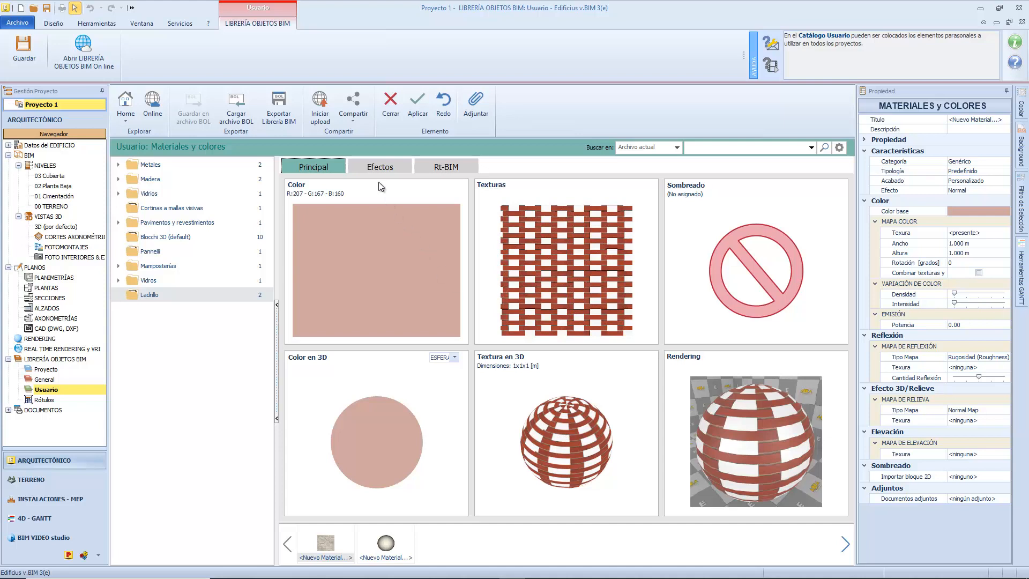
# - Display the material's effect maps and set its effect to Transparente
pyautogui.click(375, 168)
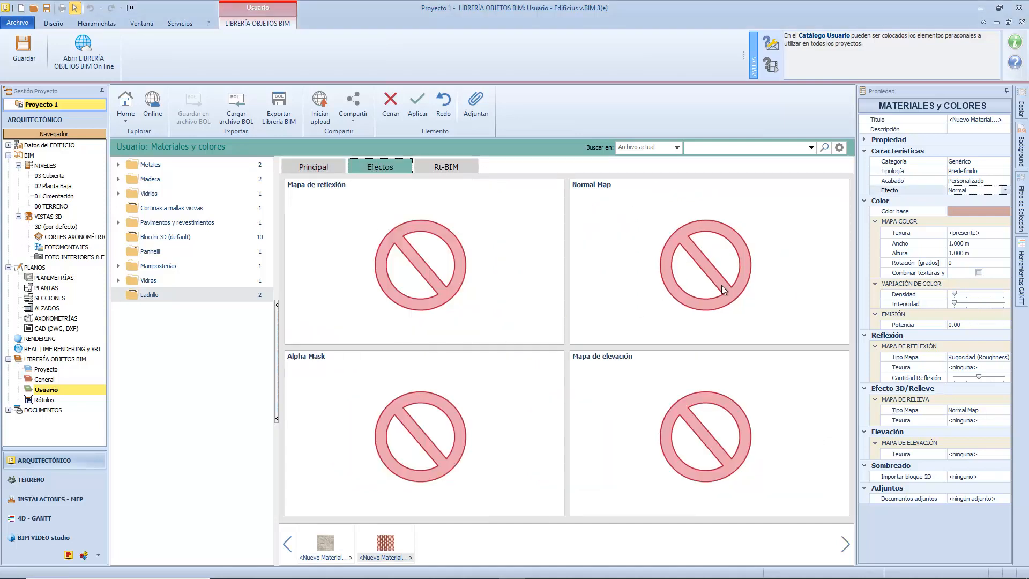
pyautogui.click(1006, 191)
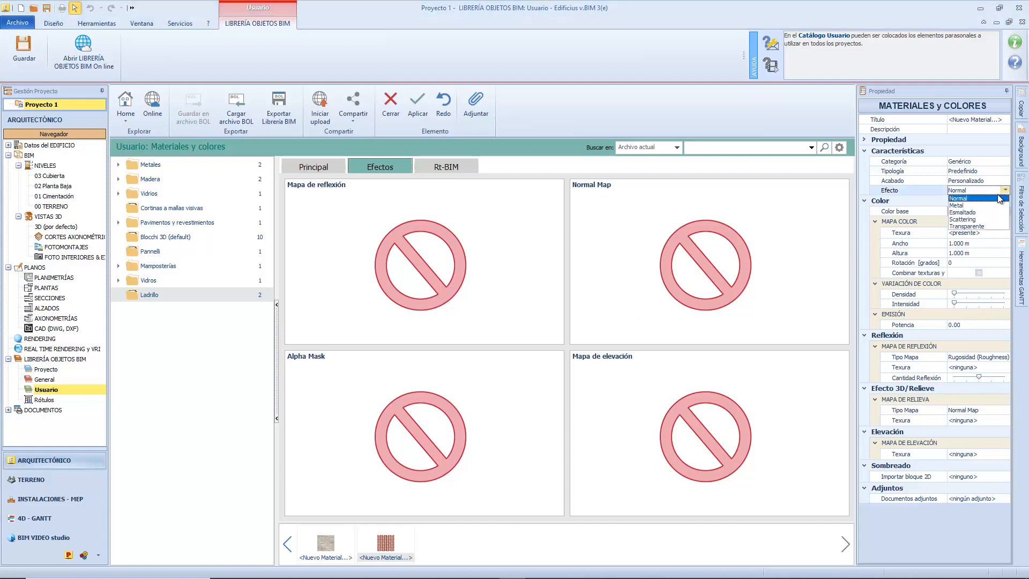
pyautogui.click(979, 226)
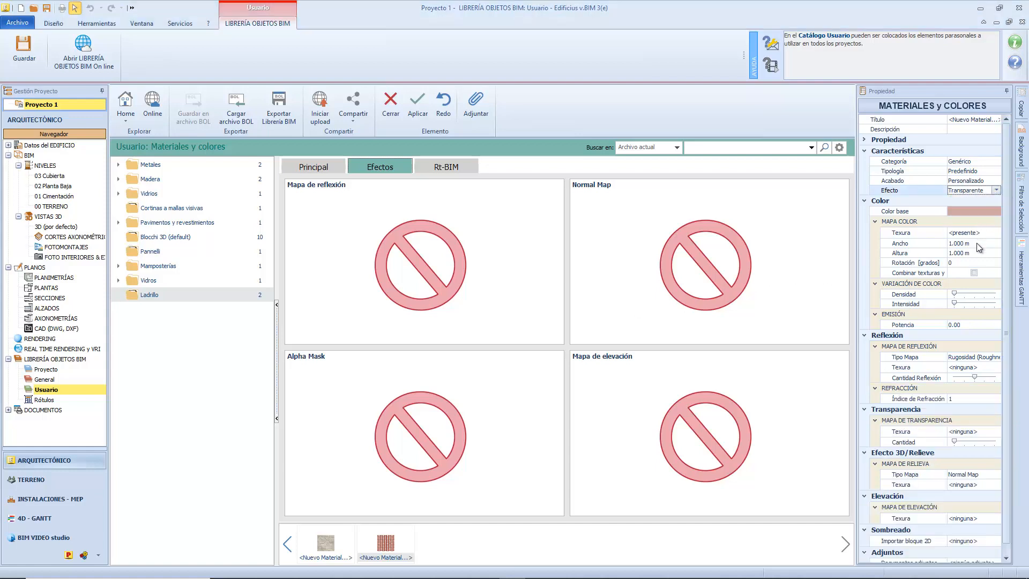
# - Load Ladrillo Hueco -alpha_02.jpg as the texture of the material's transparency map
pyautogui.click(986, 433)
pyautogui.click(995, 432)
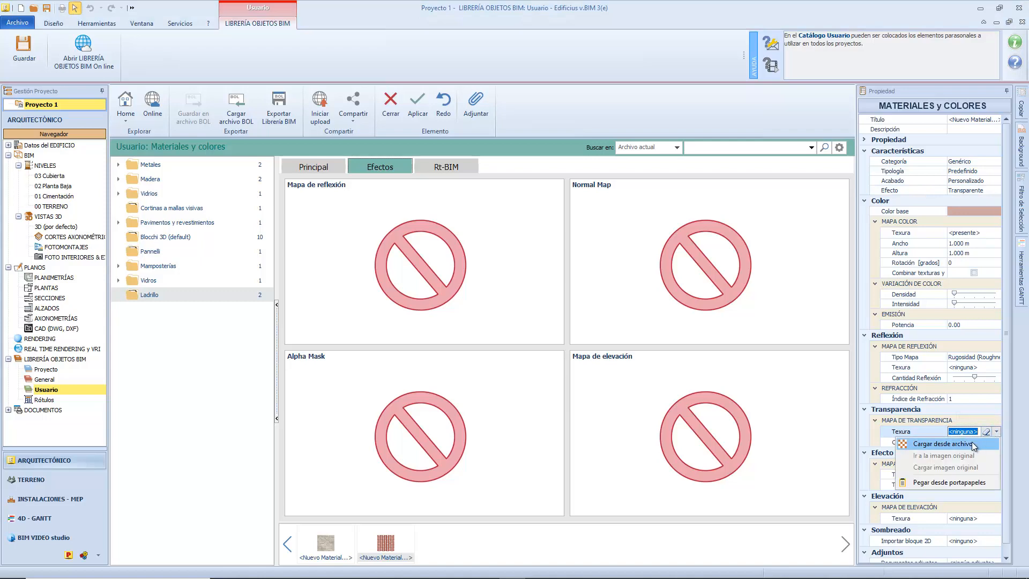
pyautogui.click(973, 443)
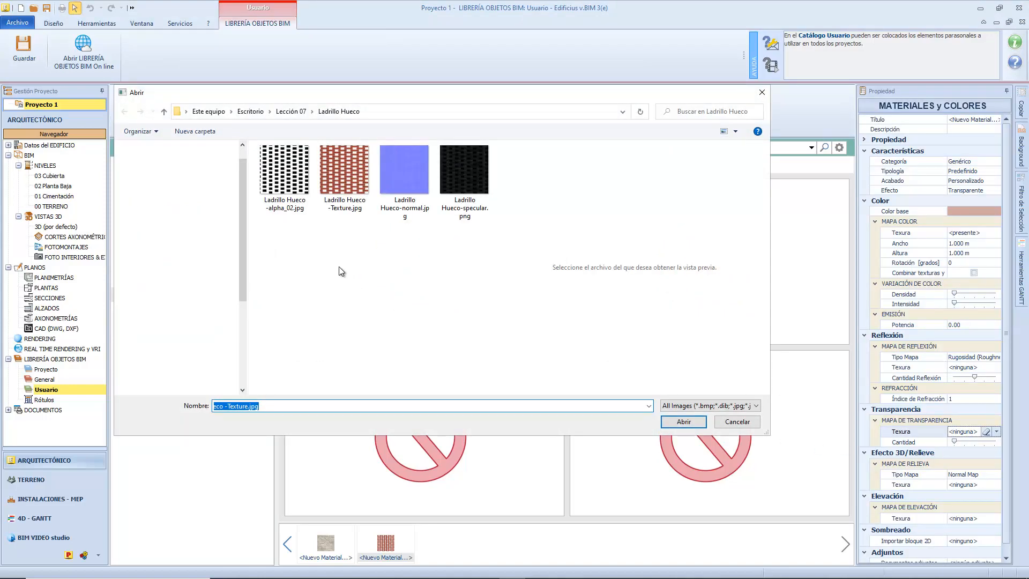
pyautogui.click(283, 183)
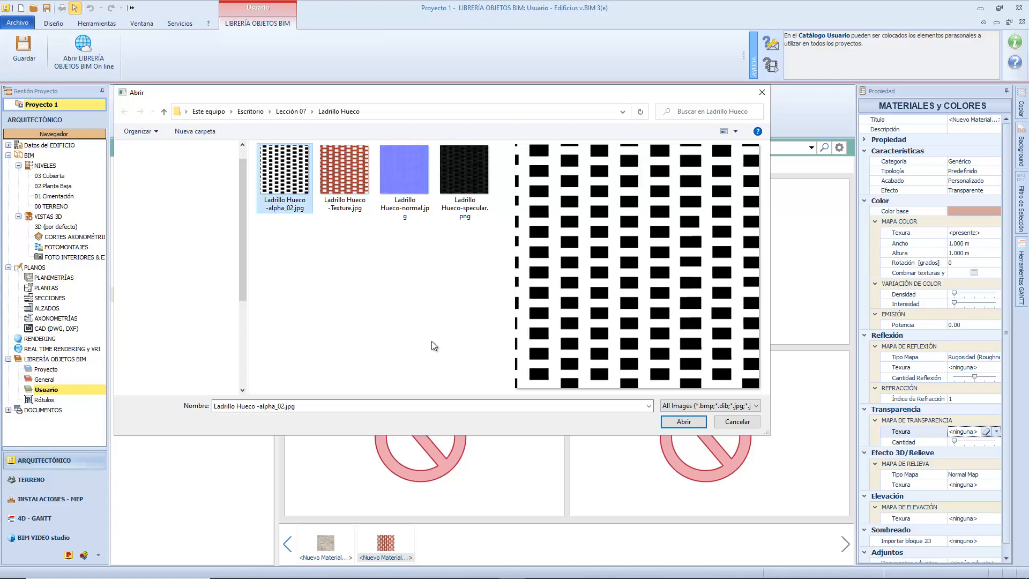
pyautogui.click(683, 422)
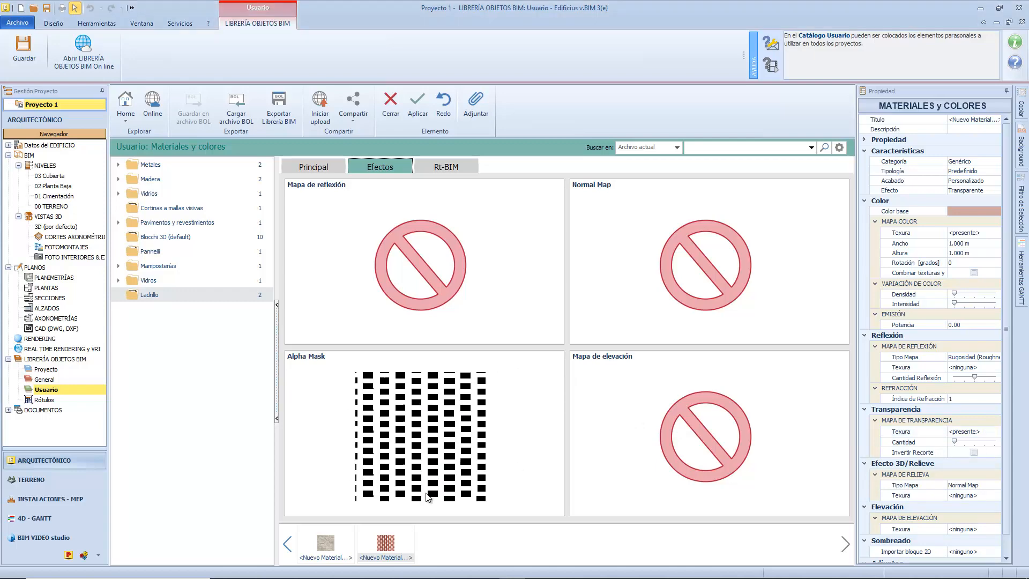
# - Inspect the brick openings in the Rt-BIM preview, and refresh the rendering in the material's main view
pyautogui.click(455, 169)
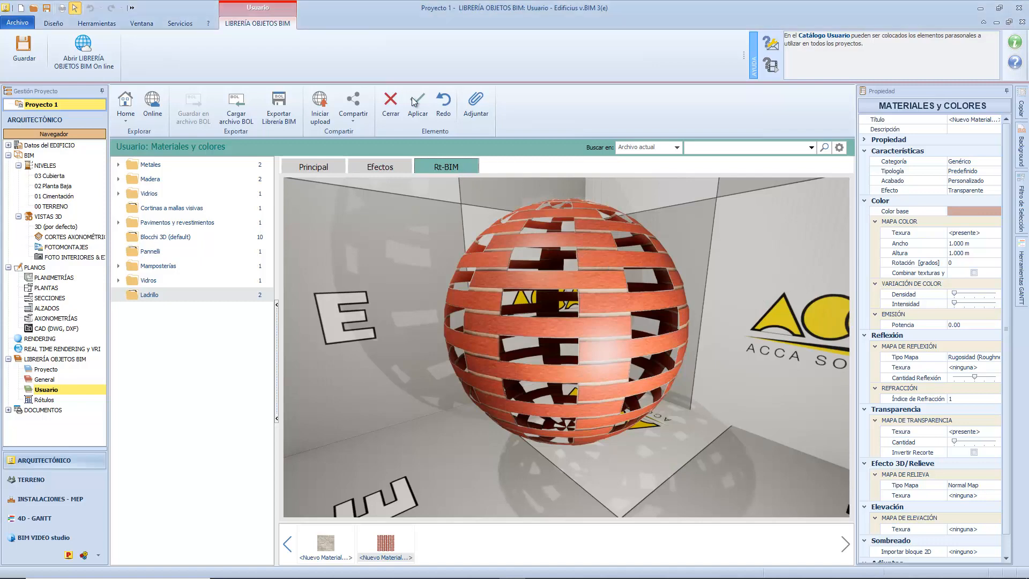
pyautogui.click(331, 167)
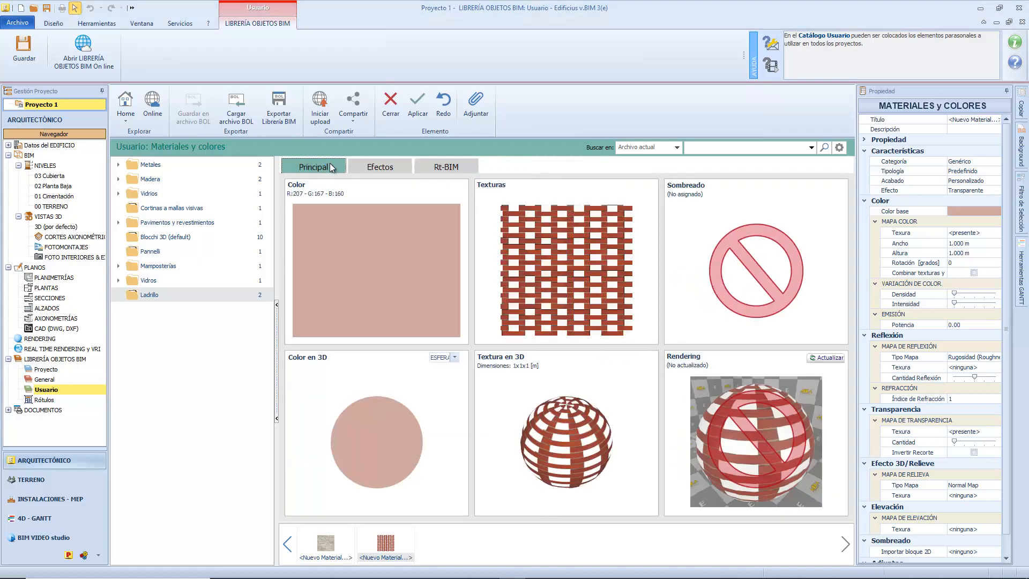
pyautogui.click(828, 358)
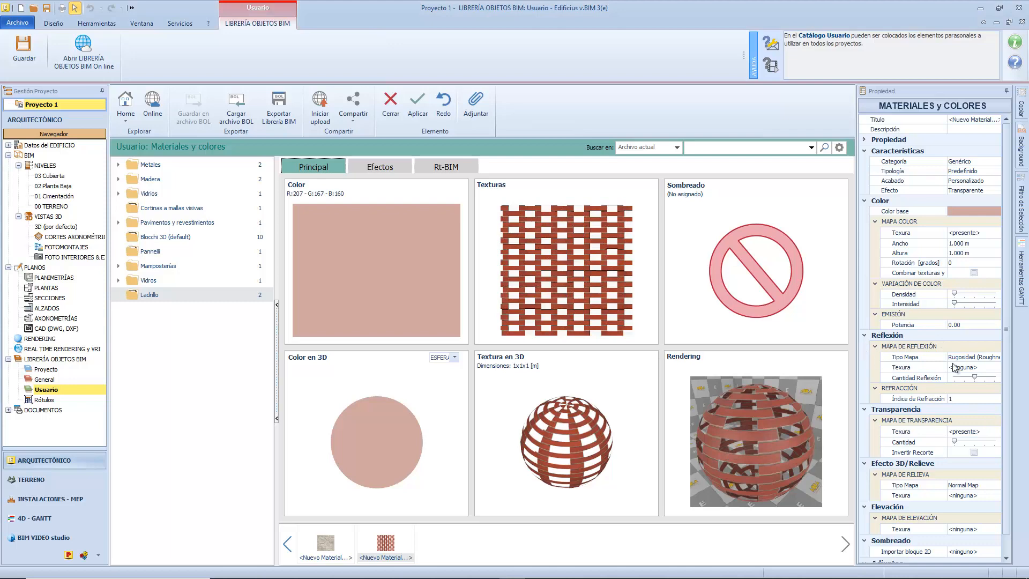
# - Load Ladrillo Hueco-specular.png as the texture of the material's reflection map
pyautogui.click(978, 367)
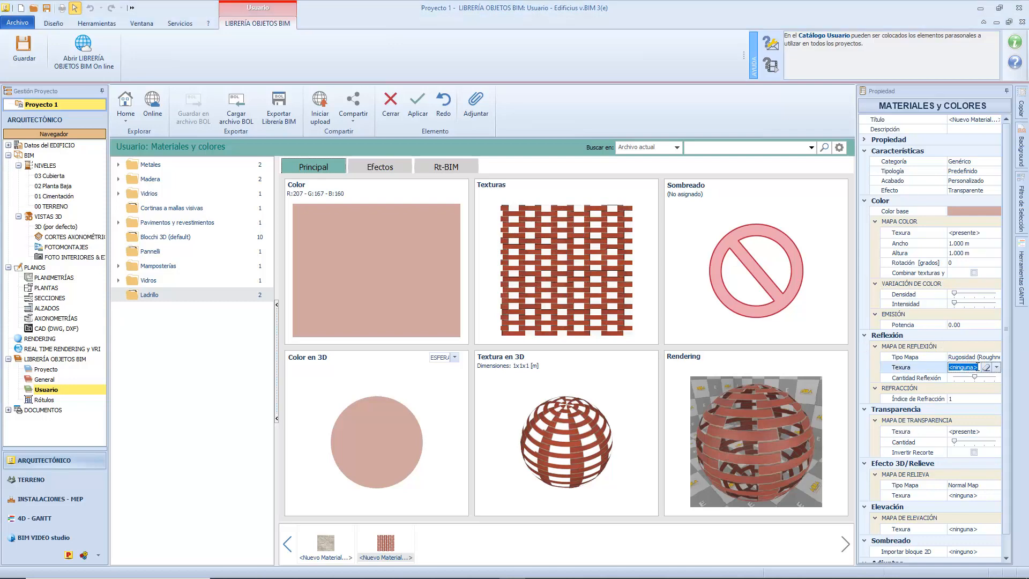
pyautogui.click(997, 367)
pyautogui.click(981, 378)
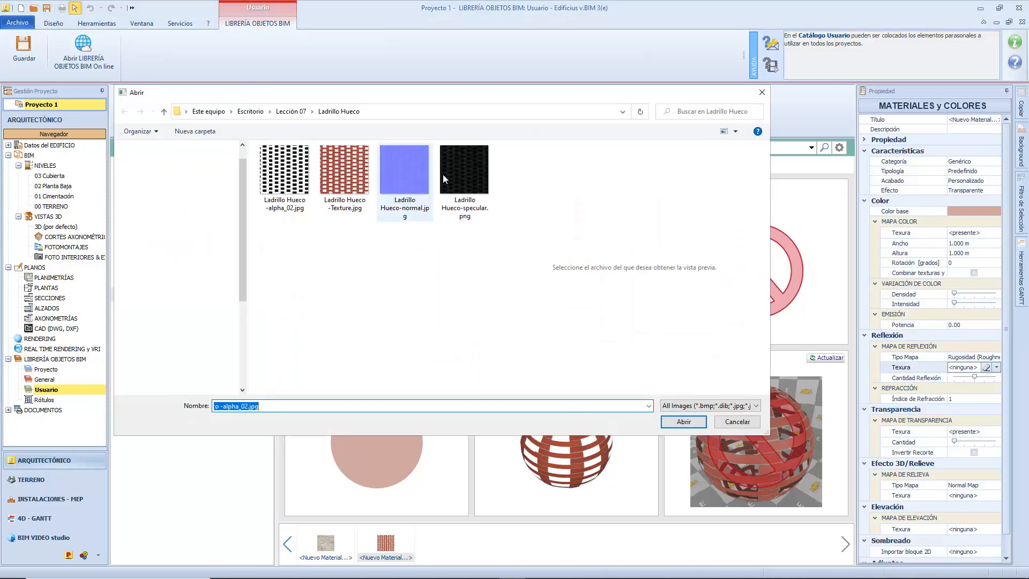
pyautogui.click(461, 162)
pyautogui.click(683, 421)
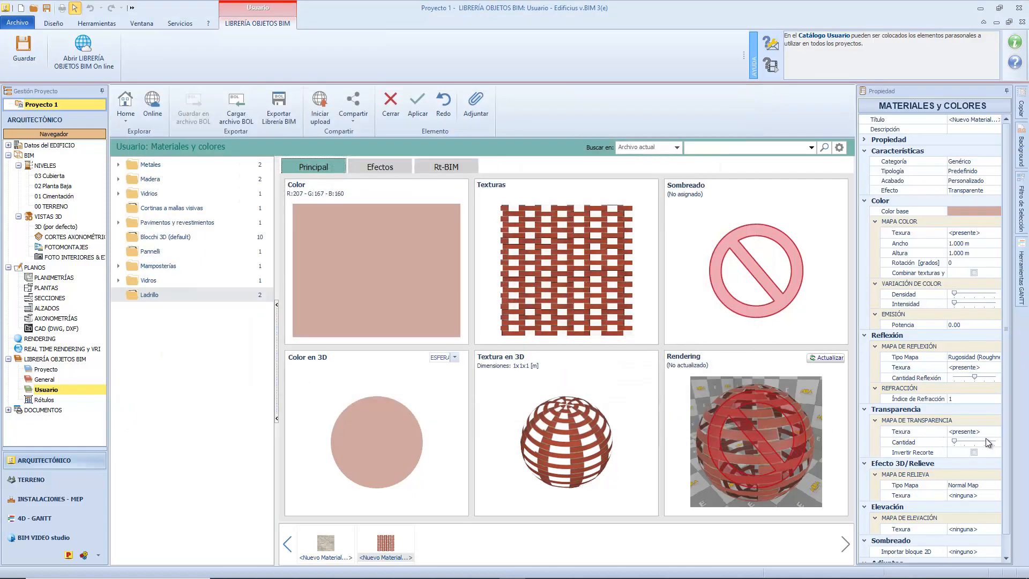
# - Load Ladrillo Hueco-normal.jpg as the normal map texture for the material's relief
pyautogui.click(983, 490)
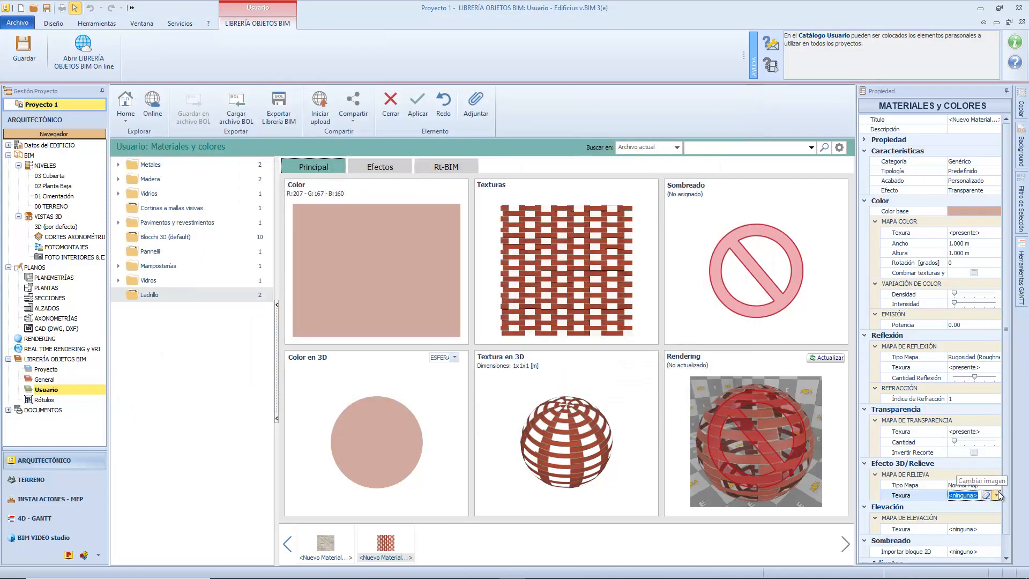
pyautogui.click(995, 495)
pyautogui.click(943, 507)
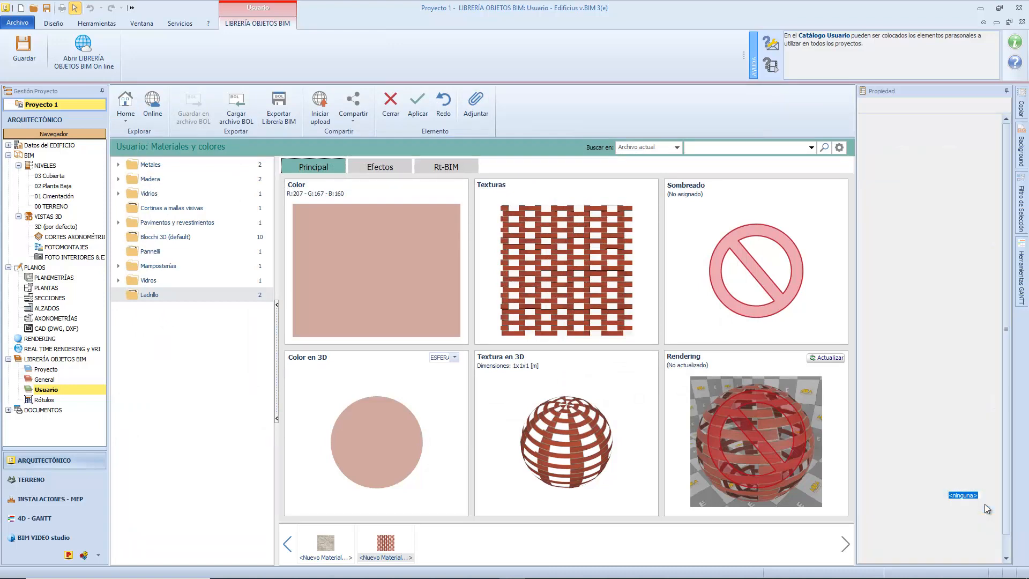
pyautogui.click(396, 172)
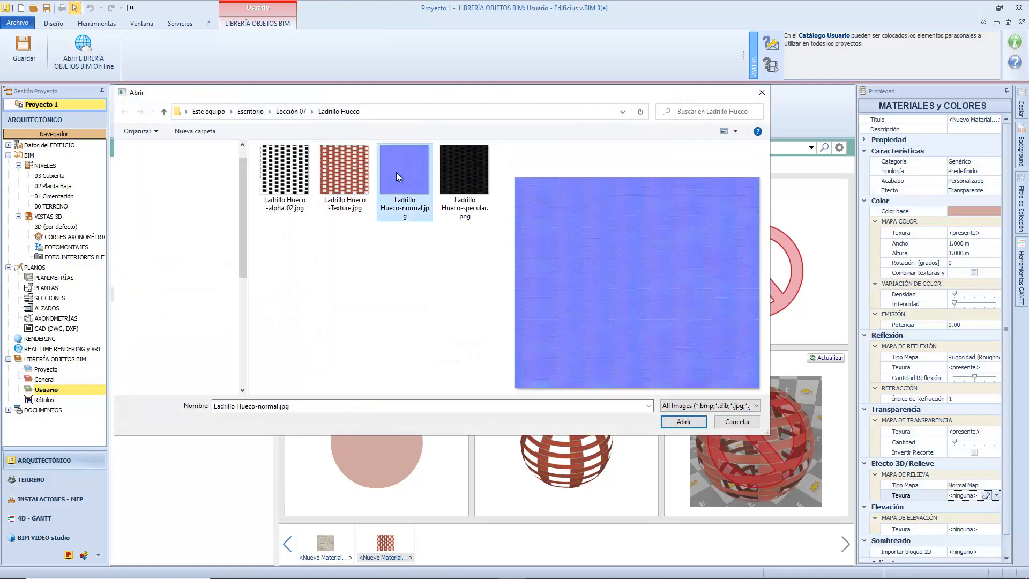
pyautogui.click(684, 422)
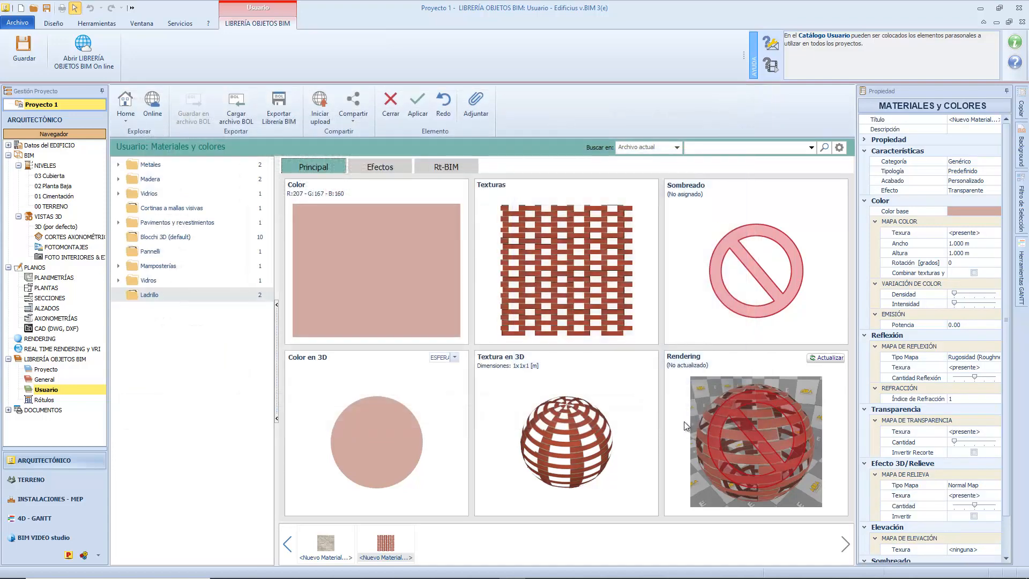
# - Update the finished material's rendering, examine it in the Rt-BIM preview and apply the changes
pyautogui.click(826, 358)
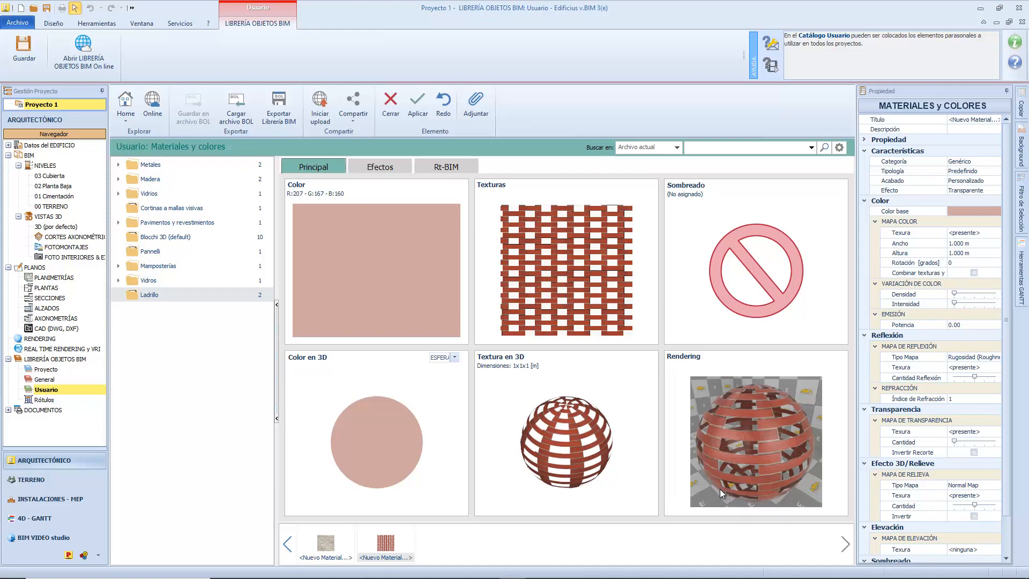
pyautogui.click(469, 166)
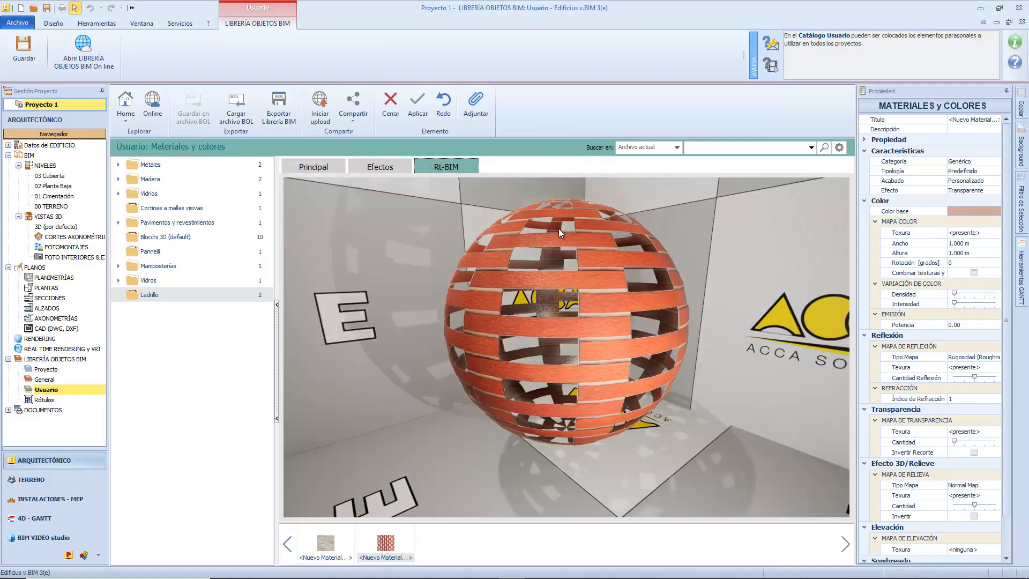
pyautogui.moveTo(559, 241); pyautogui.dragTo(514, 257)
pyautogui.click(418, 105)
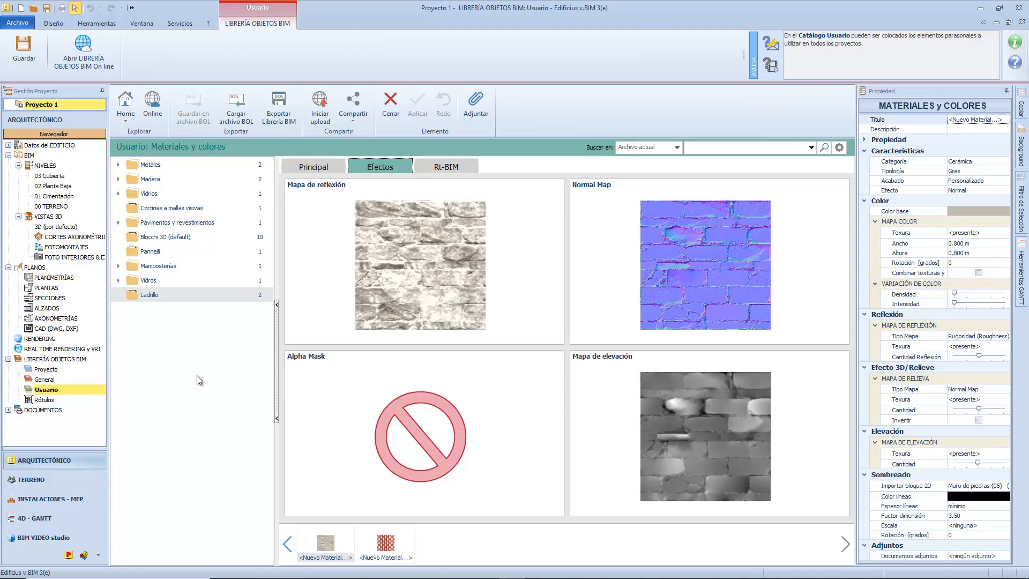
# - Open the user library's elements for stratigraphies, and switch to the General BIM object library
pyautogui.click(127, 117)
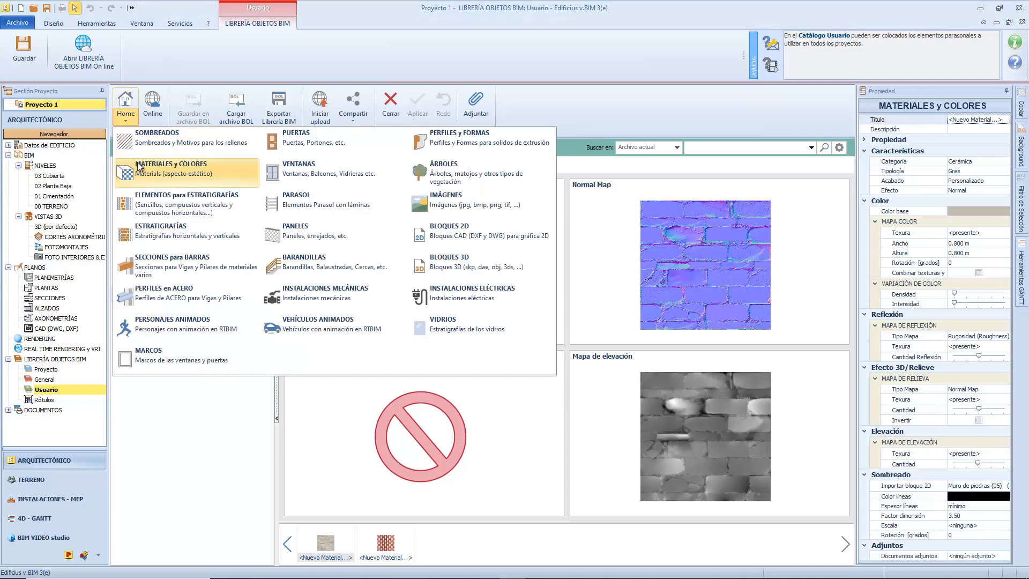
pyautogui.click(153, 208)
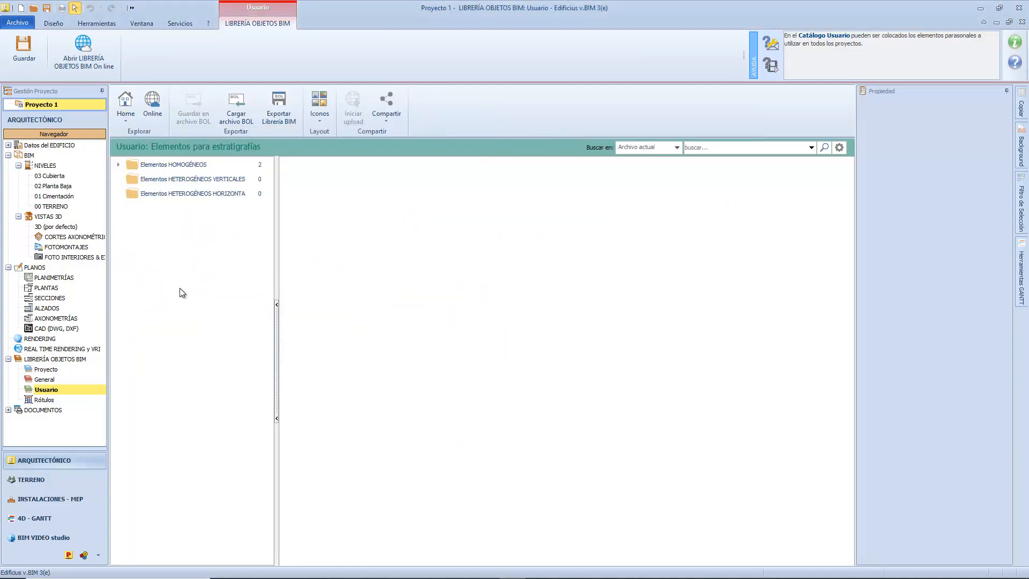
pyautogui.click(43, 379)
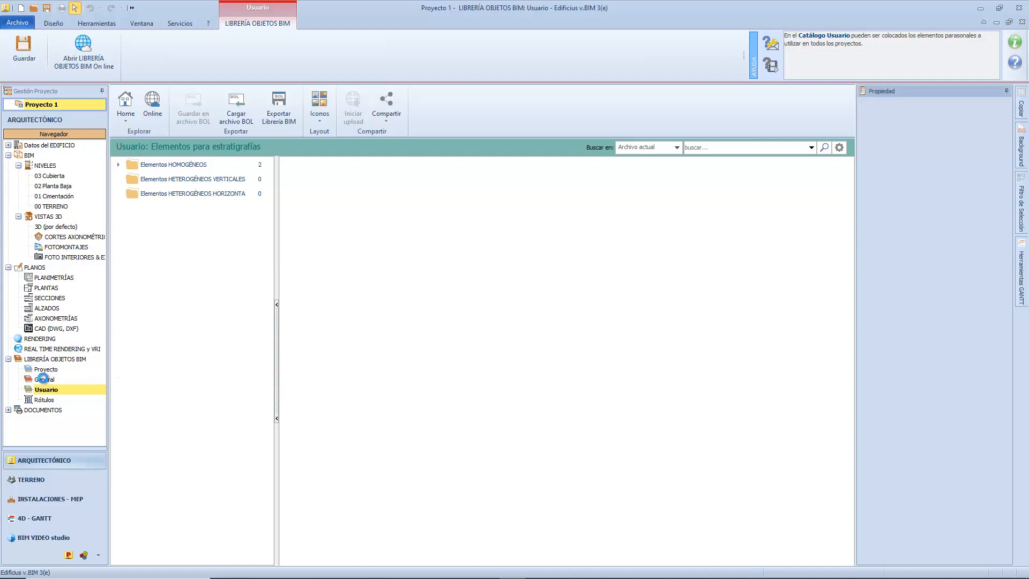
# - Examine a concrete element for interior walls under existing constructions, generic materials, Hormigones, in the General library's homogeneous elements
pyautogui.click(119, 164)
pyautogui.click(132, 193)
pyautogui.click(133, 237)
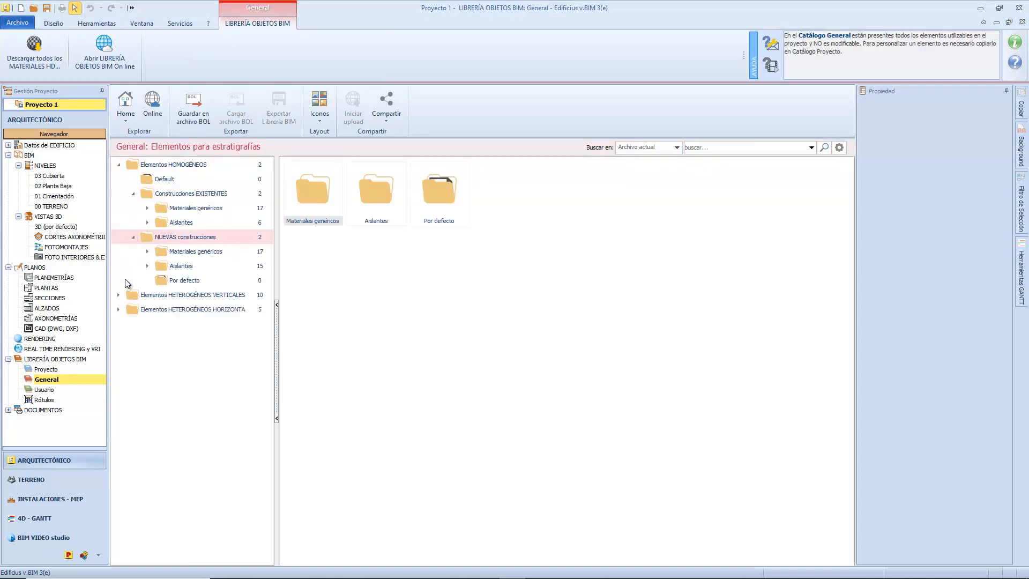
pyautogui.click(119, 294)
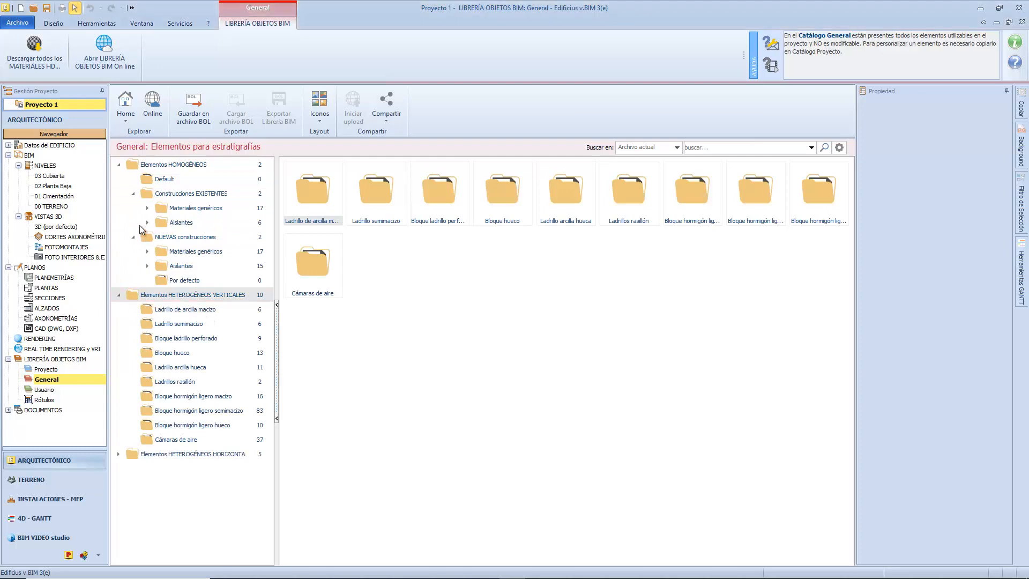
pyautogui.click(148, 208)
pyautogui.click(162, 223)
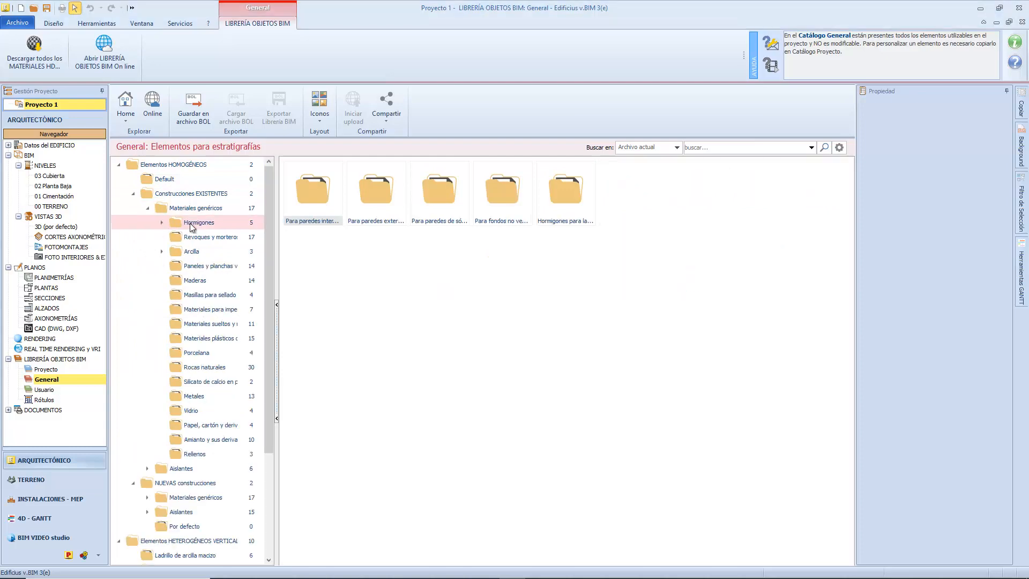
pyautogui.doubleClick(317, 193)
pyautogui.doubleClick(317, 194)
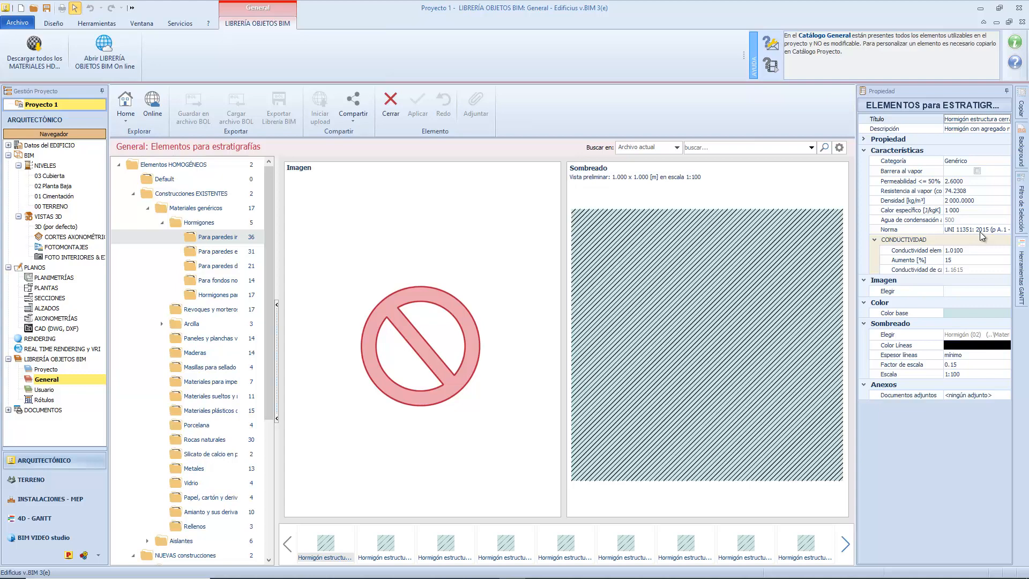
# - Add a new element to the Default folder of the user library's homogeneous elements for stratigraphies and title it Ladrillo
pyautogui.click(44, 390)
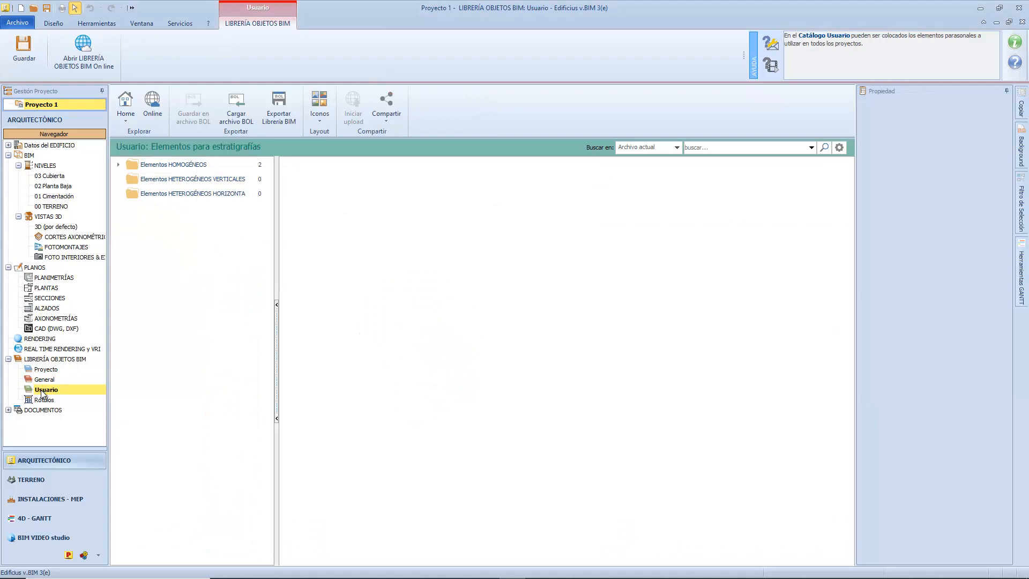
pyautogui.click(177, 165)
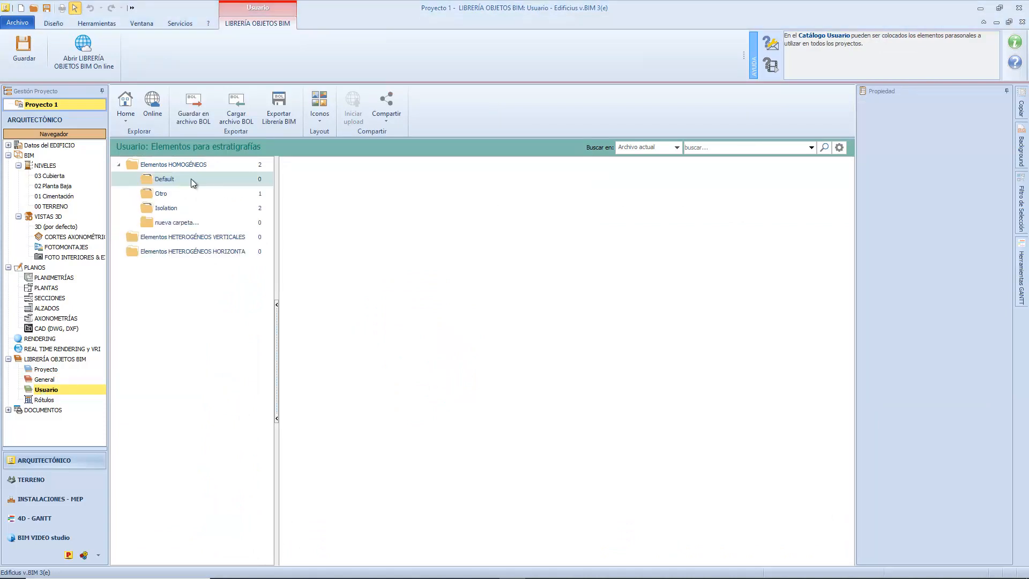
pyautogui.rightClick(191, 178)
pyautogui.moveTo(246, 198)
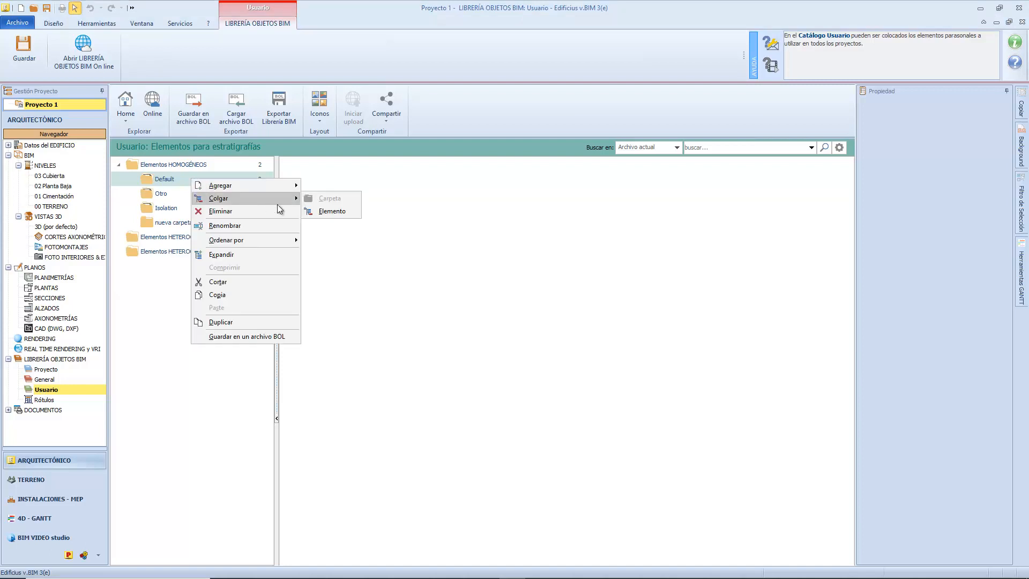
pyautogui.click(321, 211)
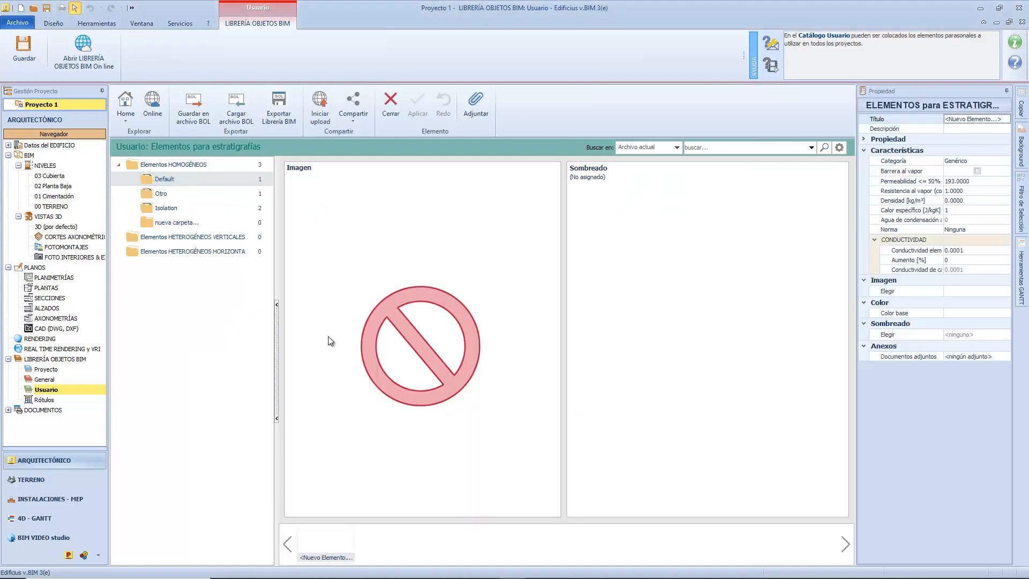
pyautogui.click(997, 119)
pyautogui.write('Ladrillo')
pyautogui.click(893, 164)
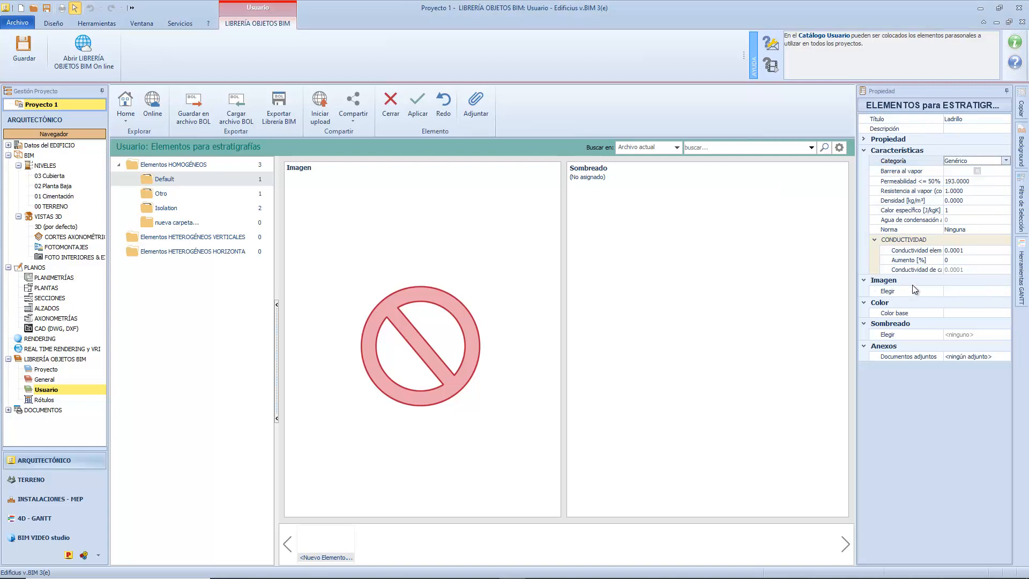
# - Set the Ladrillo element's base colour to brown (red 128, green 64, blue 0)
pyautogui.click(963, 313)
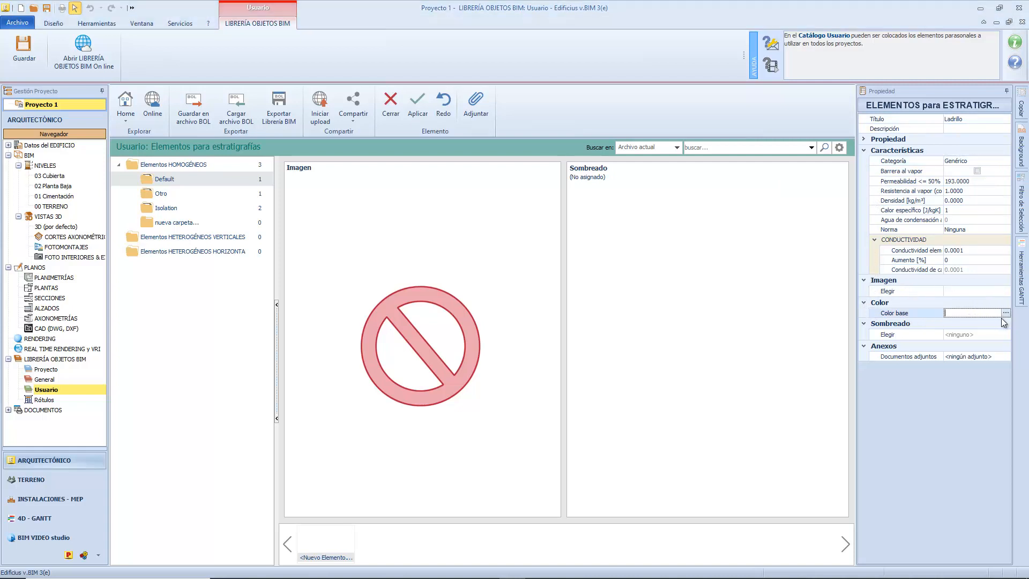
pyautogui.click(1002, 314)
pyautogui.click(783, 229)
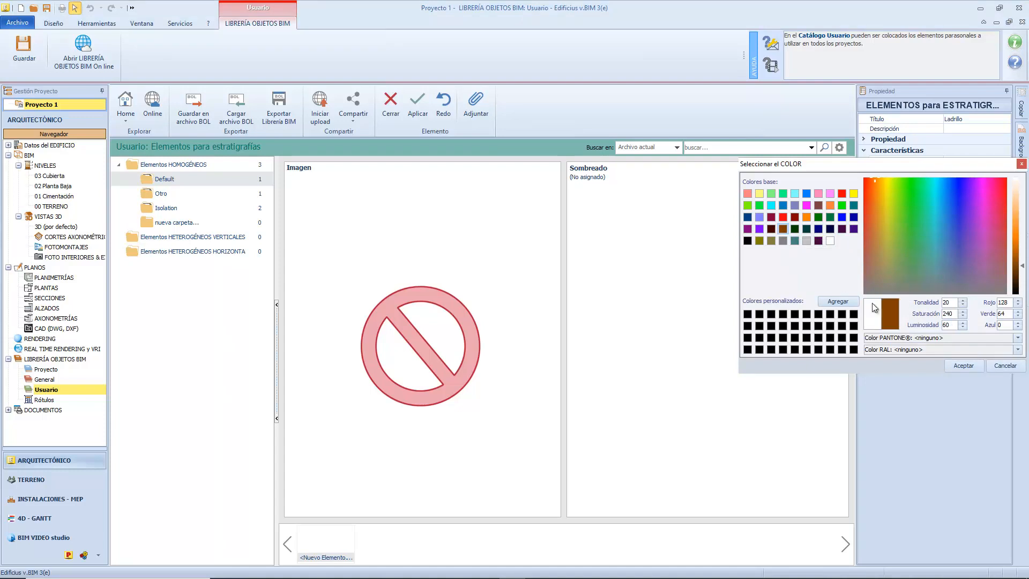
pyautogui.click(964, 364)
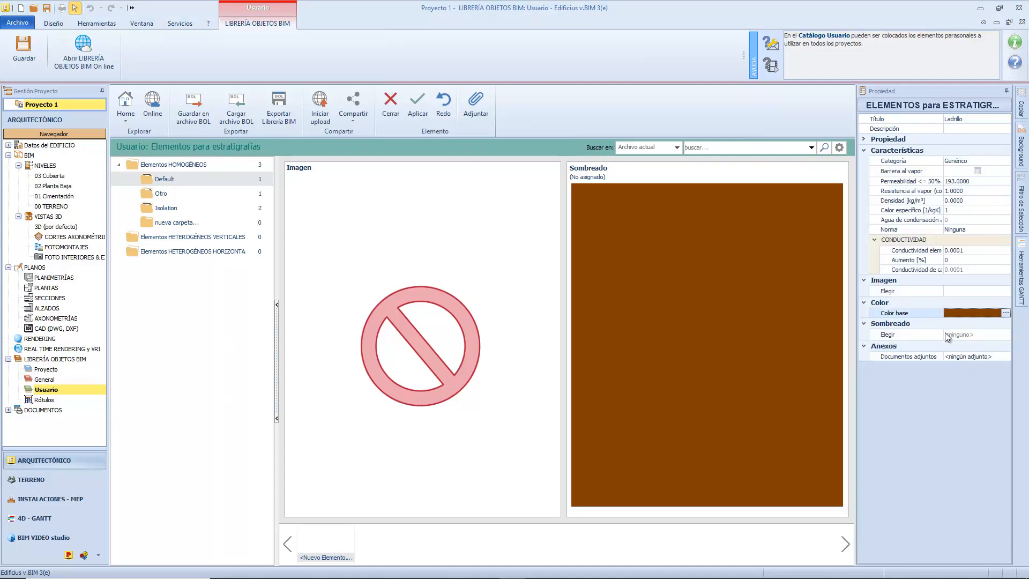
# - Assign a block wall hatch from Mampostería y pedrisco to the Ladrillo element and apply the changes
pyautogui.click(976, 335)
pyautogui.click(1006, 335)
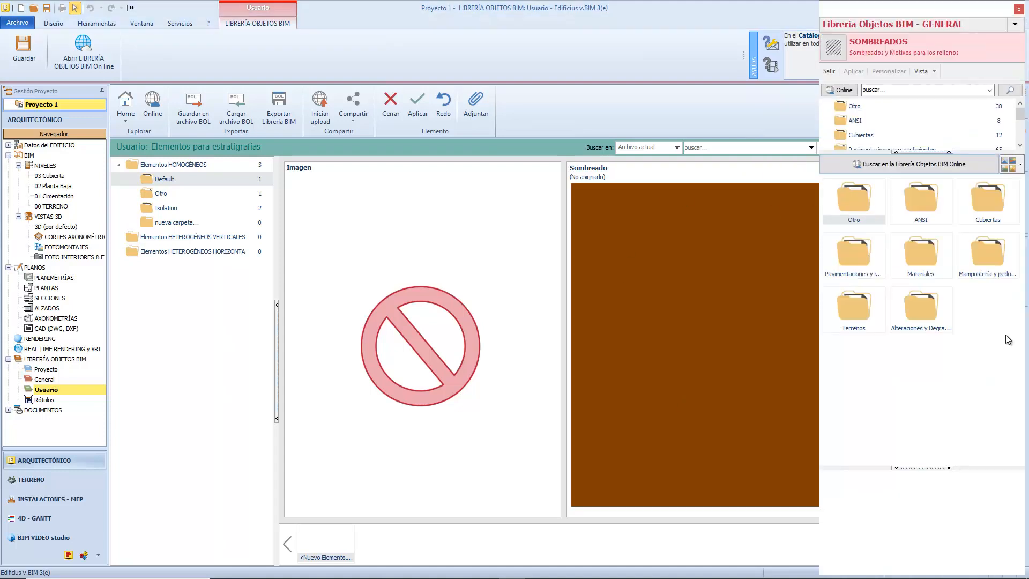
pyautogui.moveTo(900, 152); pyautogui.dragTo(911, 225)
pyautogui.click(865, 178)
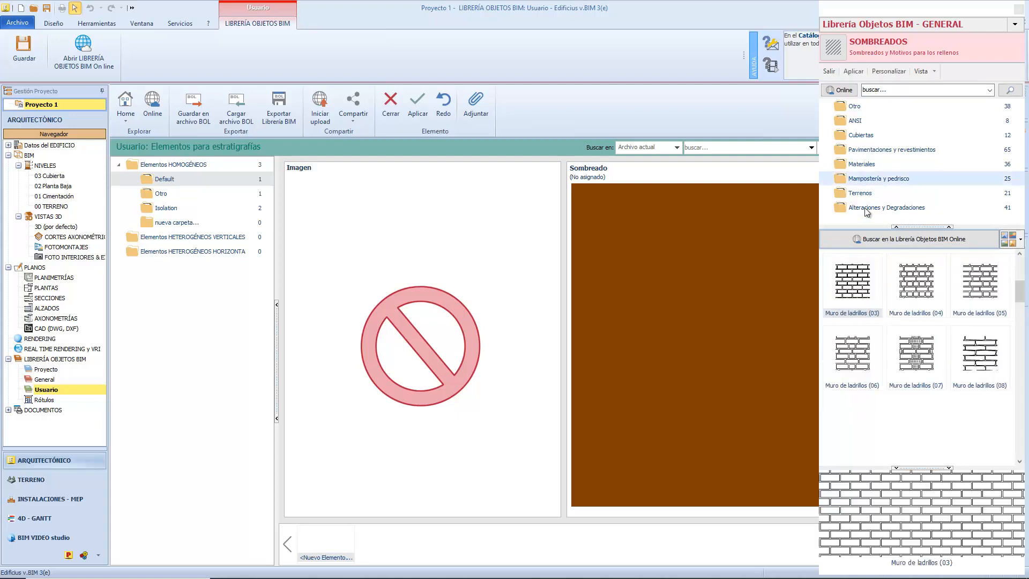
pyautogui.scroll(-5, 935, 373)
pyautogui.scroll(2, 937, 373)
pyautogui.doubleClick(981, 280)
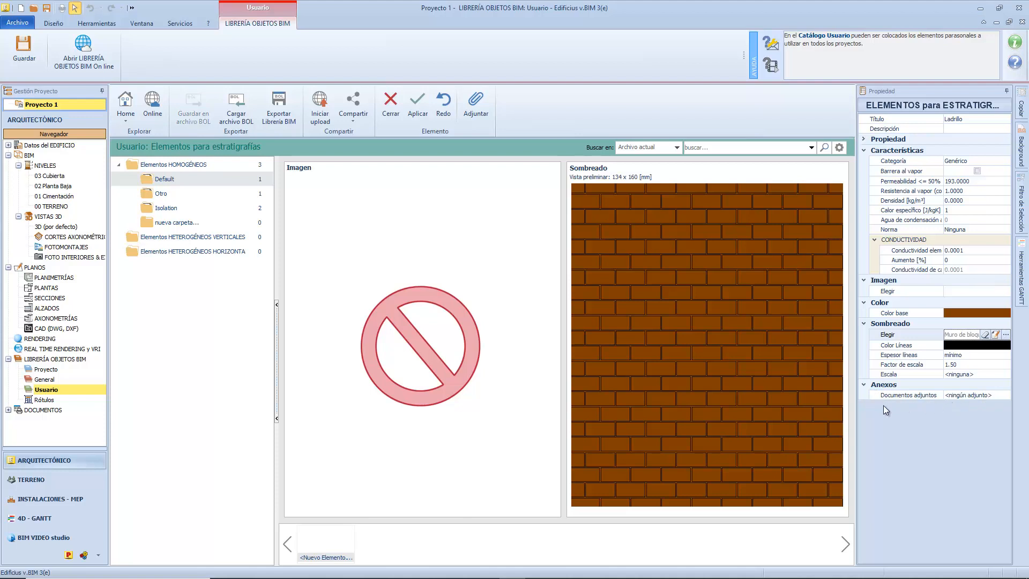
pyautogui.click(423, 112)
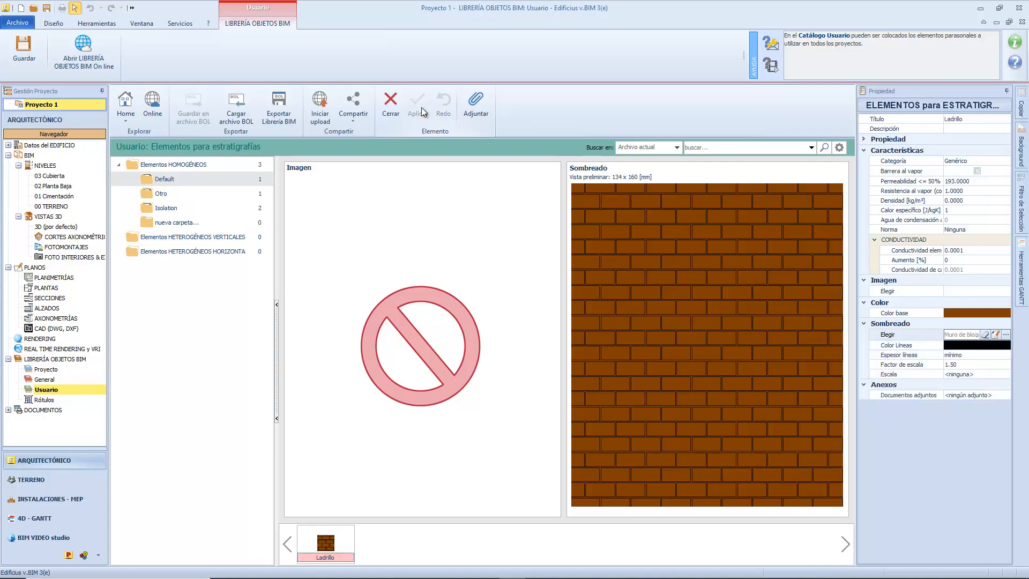
# - Open the user library's Estratigrafías and create a folder named Estratigrafía under VERTICALES
pyautogui.click(128, 119)
pyautogui.click(173, 230)
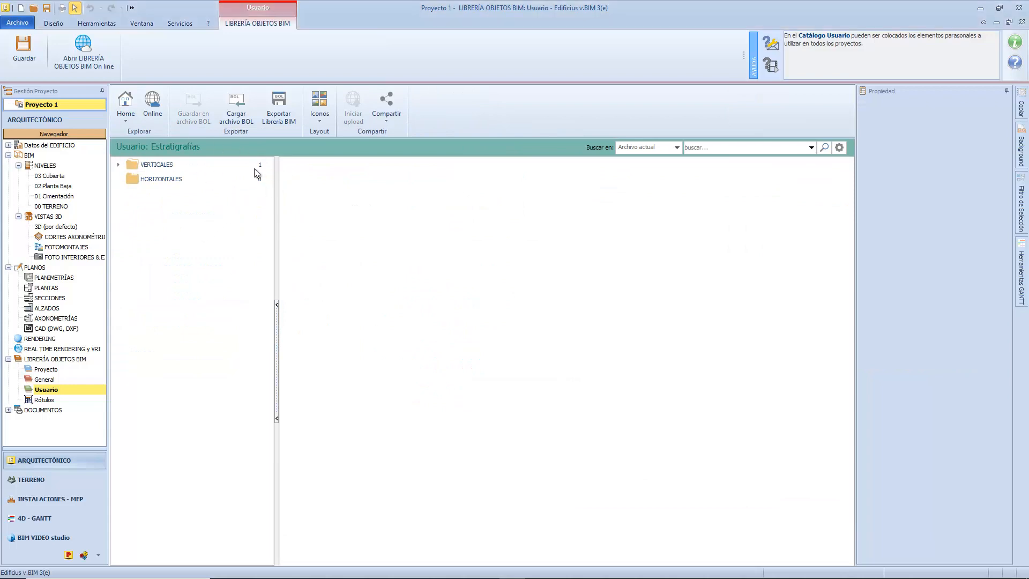
pyautogui.click(151, 165)
pyautogui.click(149, 163)
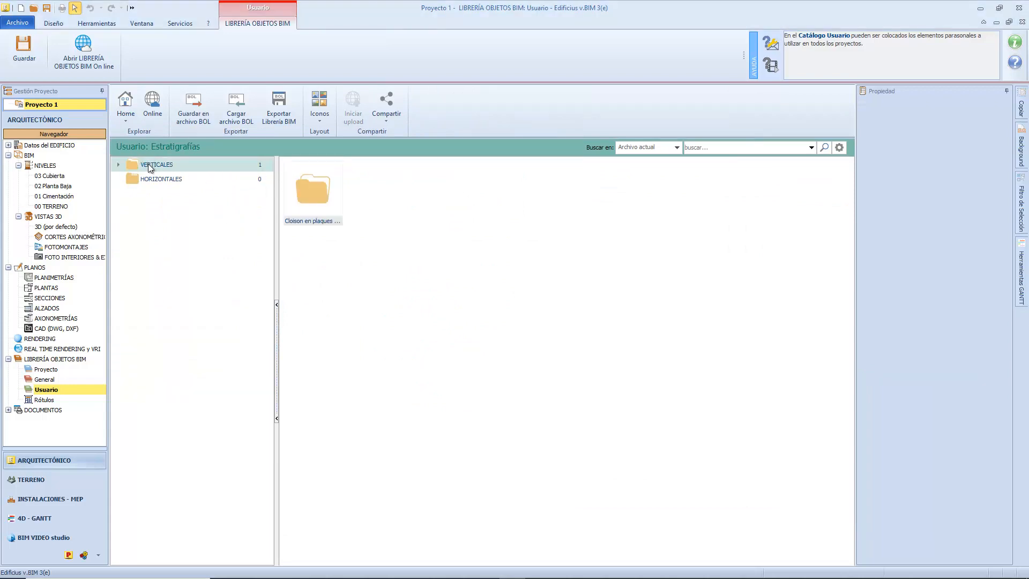
pyautogui.rightClick(149, 164)
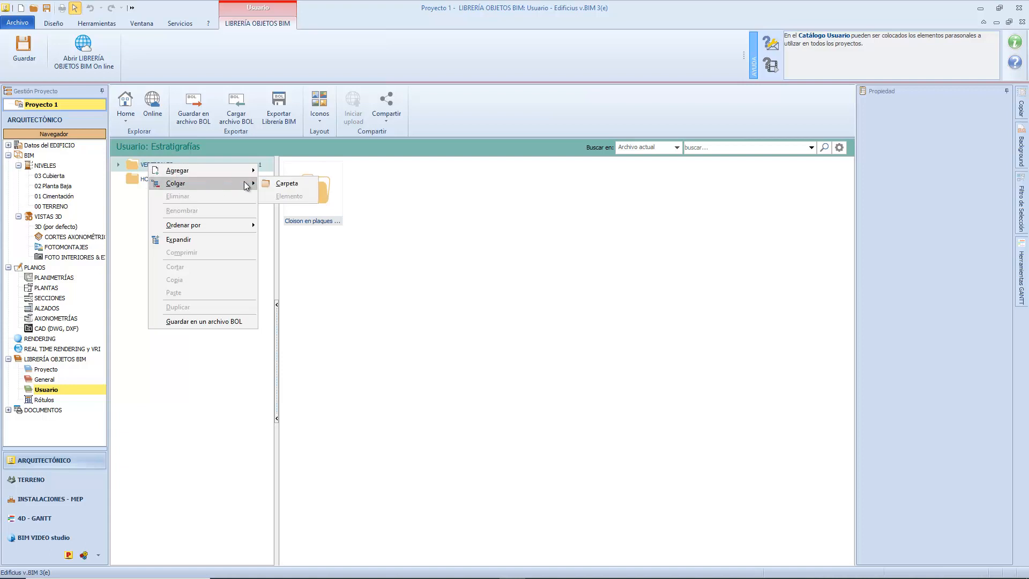
pyautogui.click(282, 183)
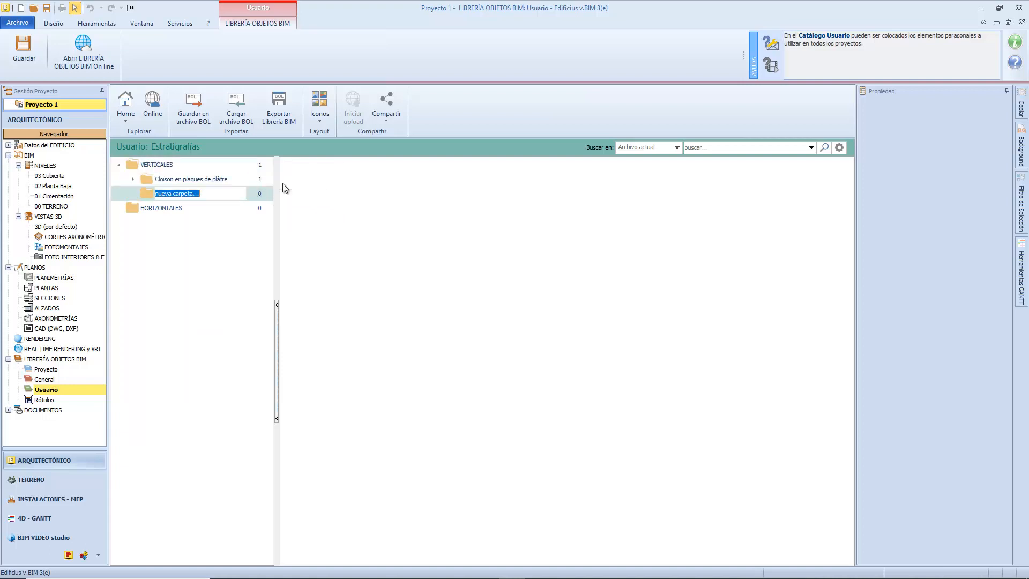
pyautogui.write('Estratigrafía')
pyautogui.press('Return')
# - Add a new stratigraphy to the Estratigrafía folder and open it for layer editing
pyautogui.rightClick(193, 194)
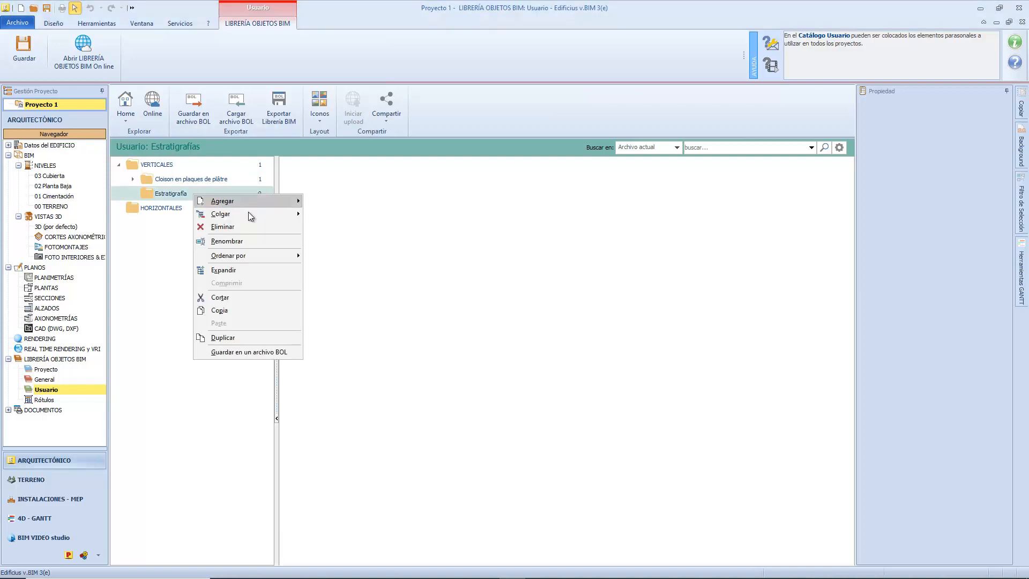
pyautogui.moveTo(290, 216)
pyautogui.click(332, 227)
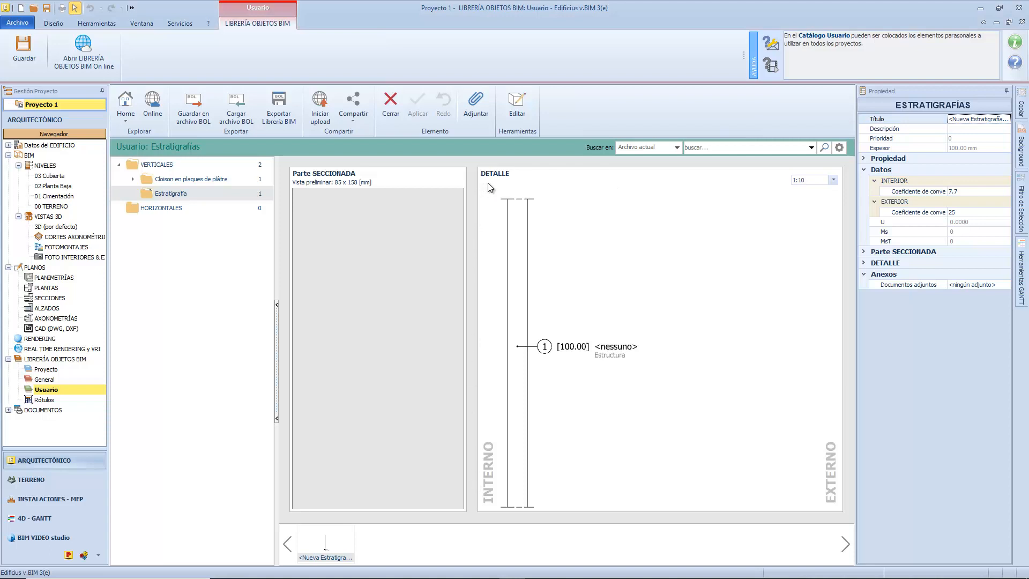
pyautogui.click(517, 101)
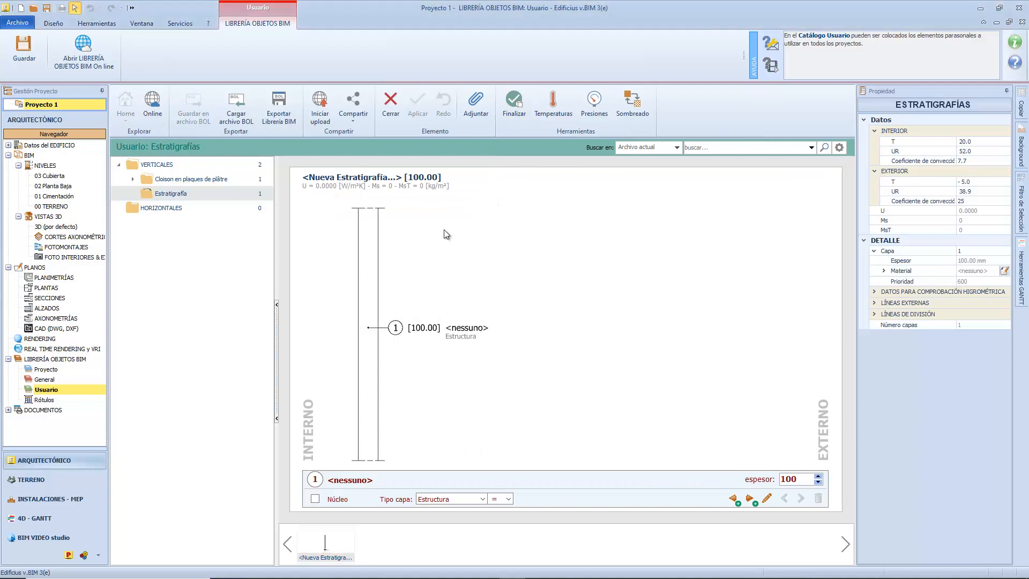
# - Search for Revoques, insert the density 600 gypsum mortar with aggregates as the innermost layer, and set its thickness to 20 mm
pyautogui.click(732, 500)
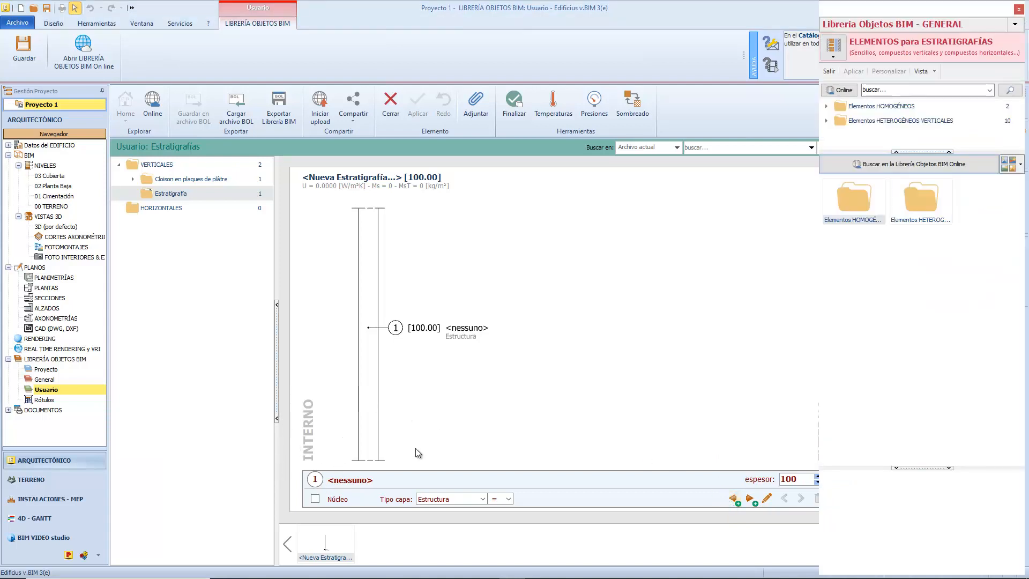
pyautogui.click(888, 90)
pyautogui.write('Revoques')
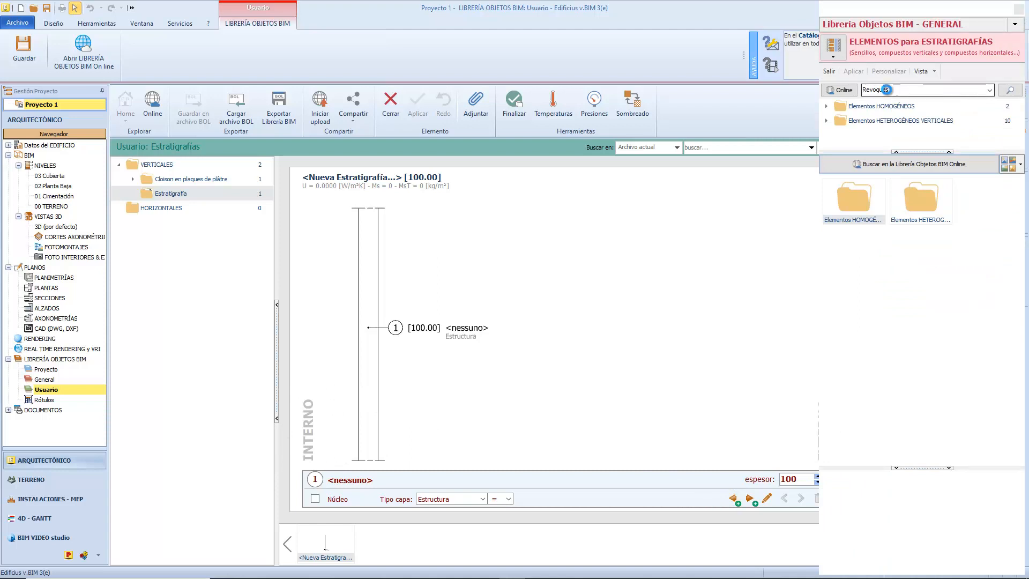
pyautogui.press('Return')
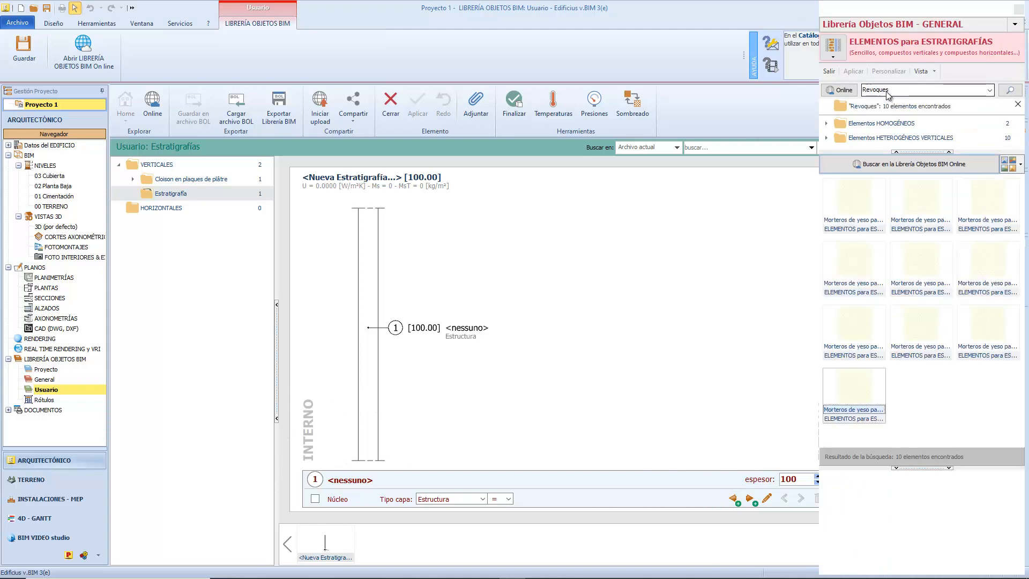
pyautogui.doubleClick(851, 198)
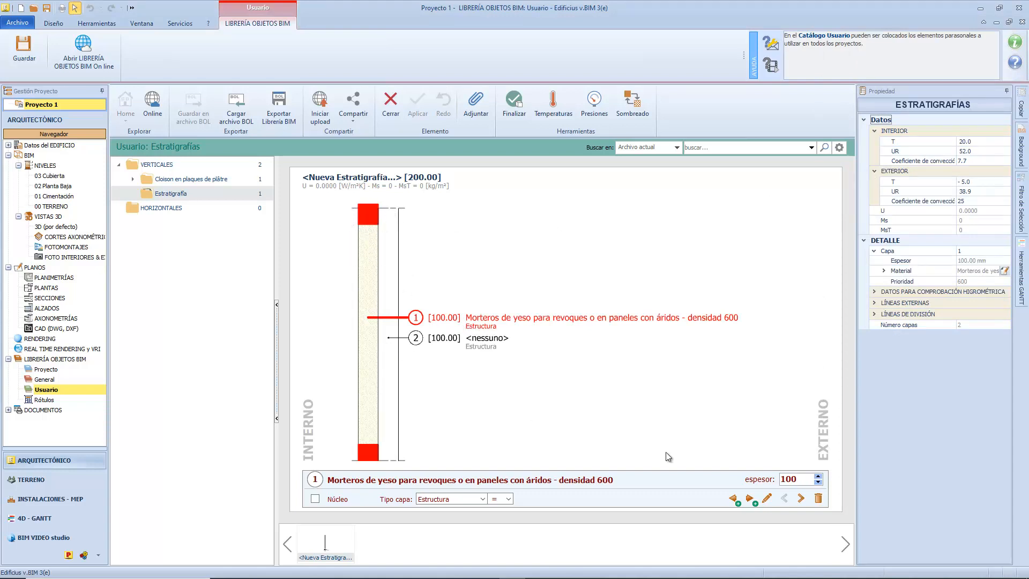
pyautogui.click(785, 478)
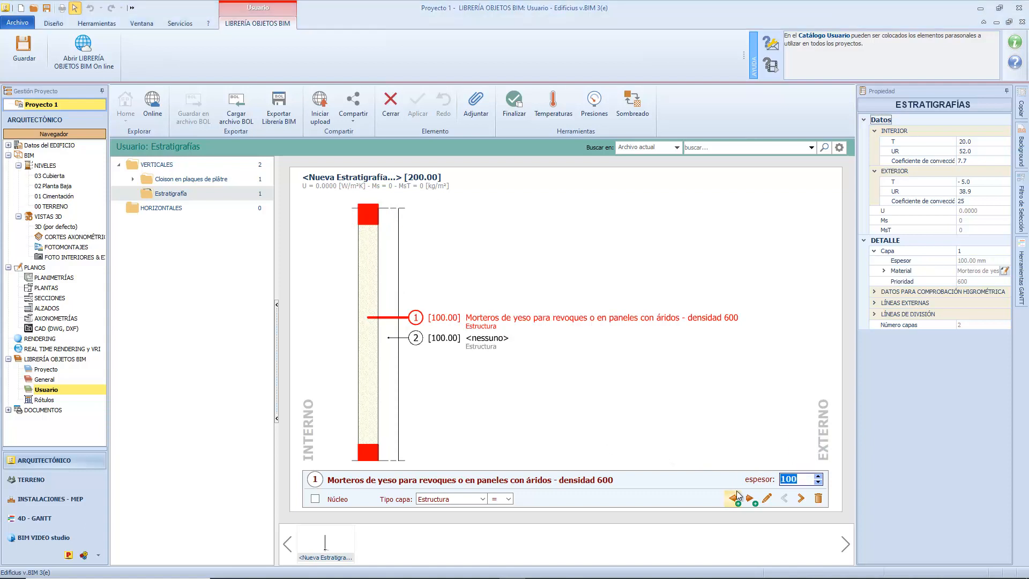
pyautogui.write('20')
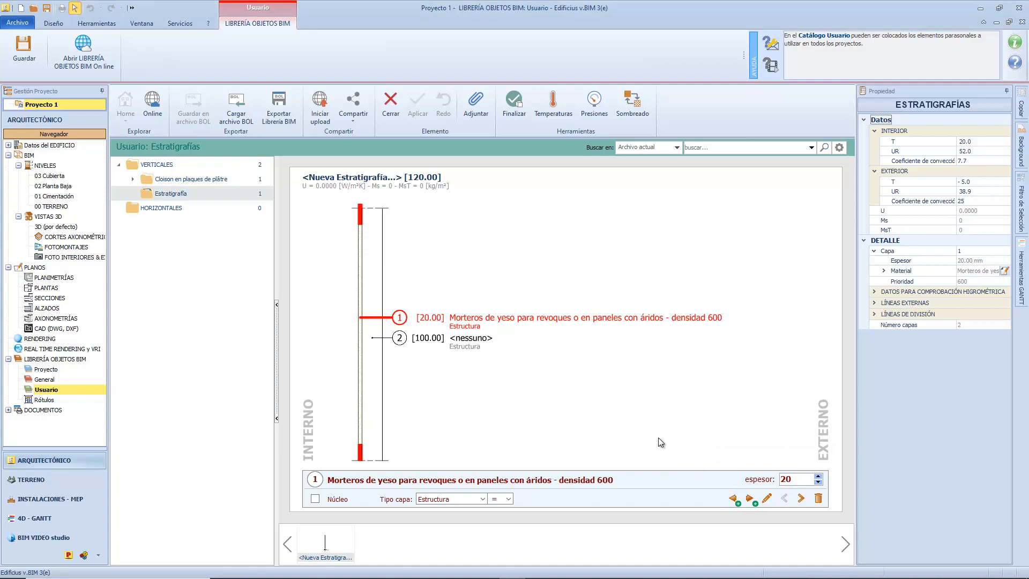
# - Add the 80 mm Ladrillo perforado with resistance 0.255 from Ladrillo arcilla hueca on the exterior side of the mortar layer
pyautogui.click(750, 499)
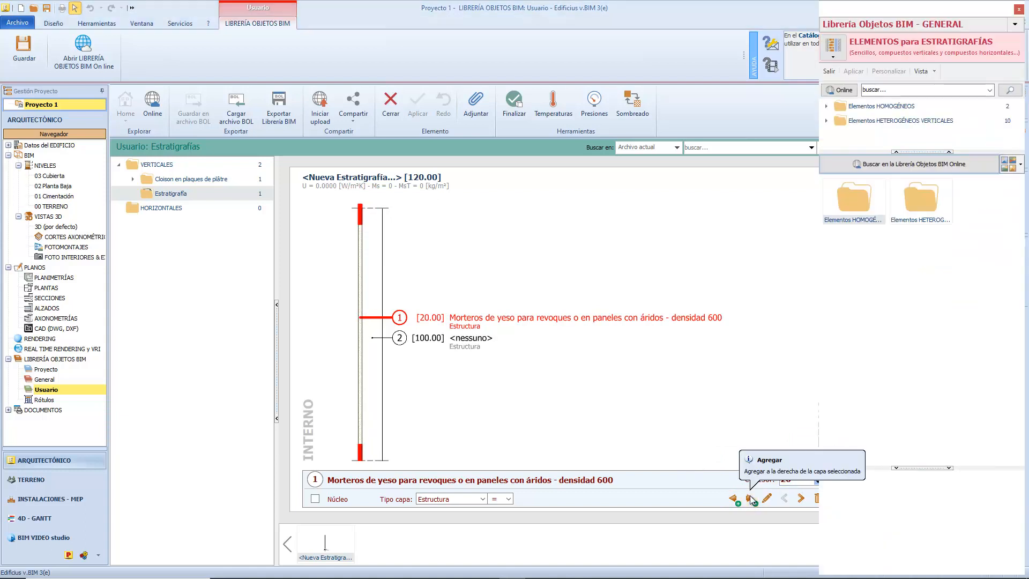
pyautogui.moveTo(894, 154); pyautogui.dragTo(901, 248)
pyautogui.click(905, 193)
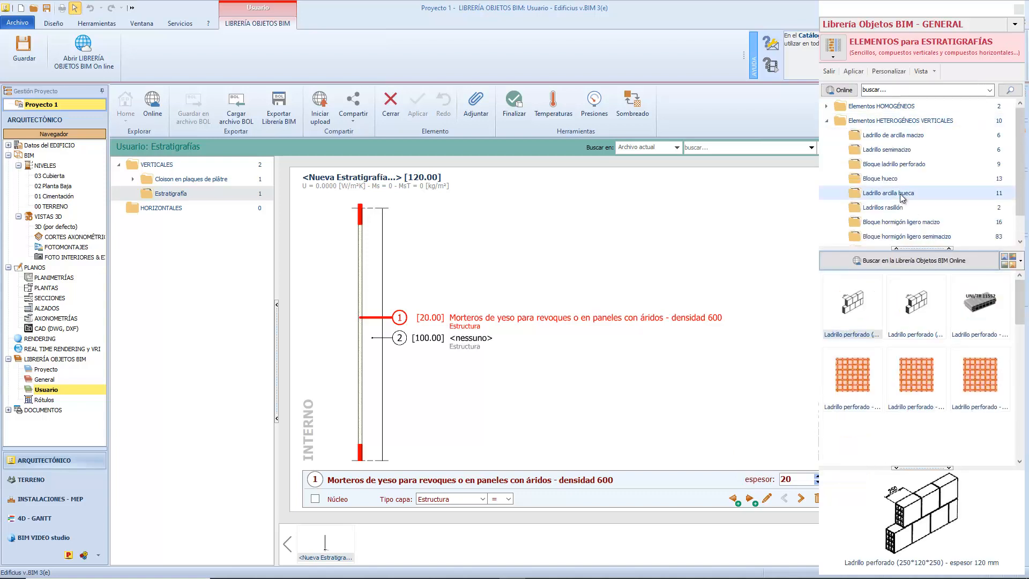
pyautogui.click(984, 380)
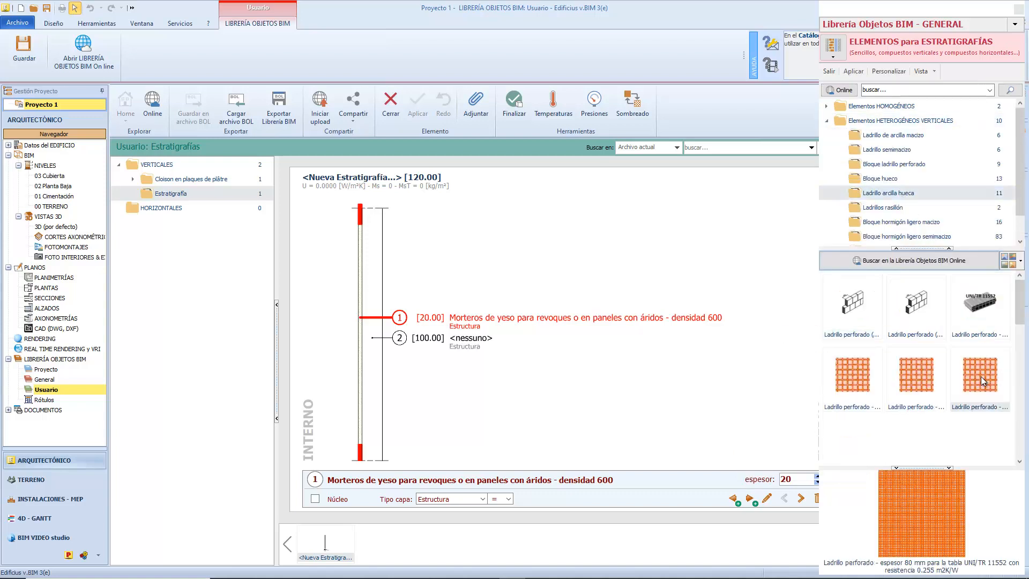
pyautogui.click(853, 71)
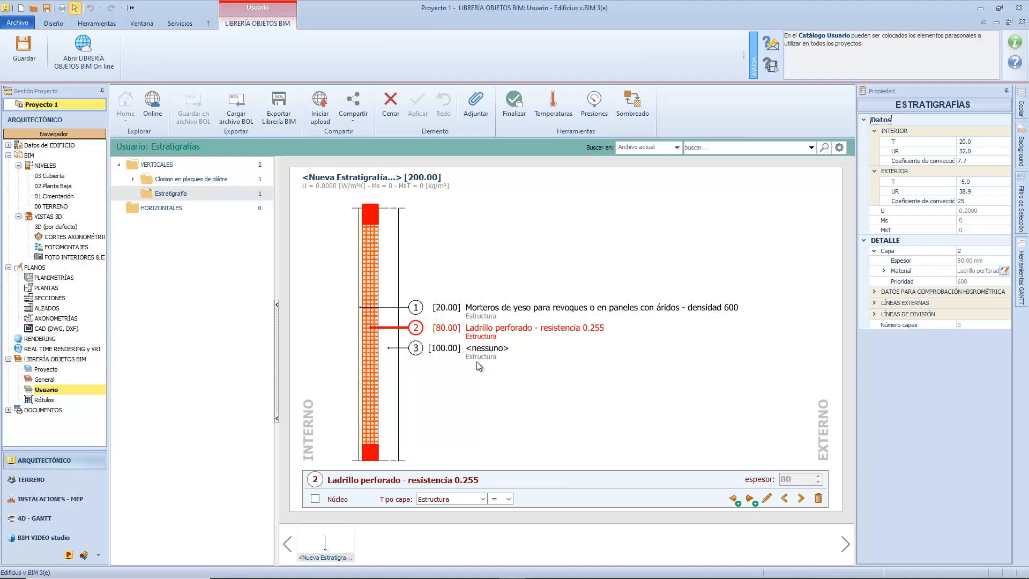
# - Assign Grava gruesa sin arcilla from Materiales sueltos y relleno to the empty third layer
pyautogui.click(416, 350)
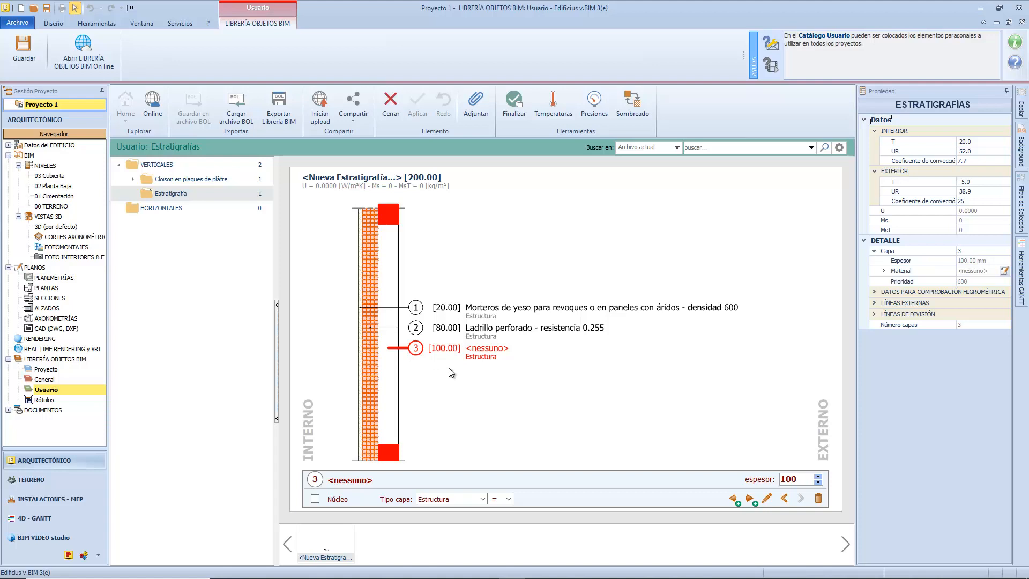
pyautogui.click(768, 499)
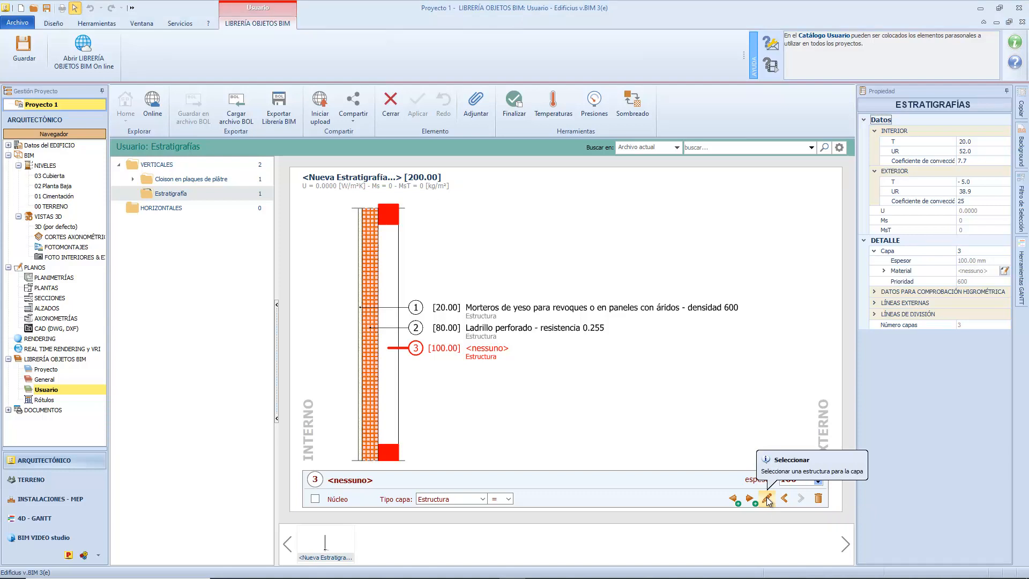
pyautogui.click(768, 501)
pyautogui.click(826, 107)
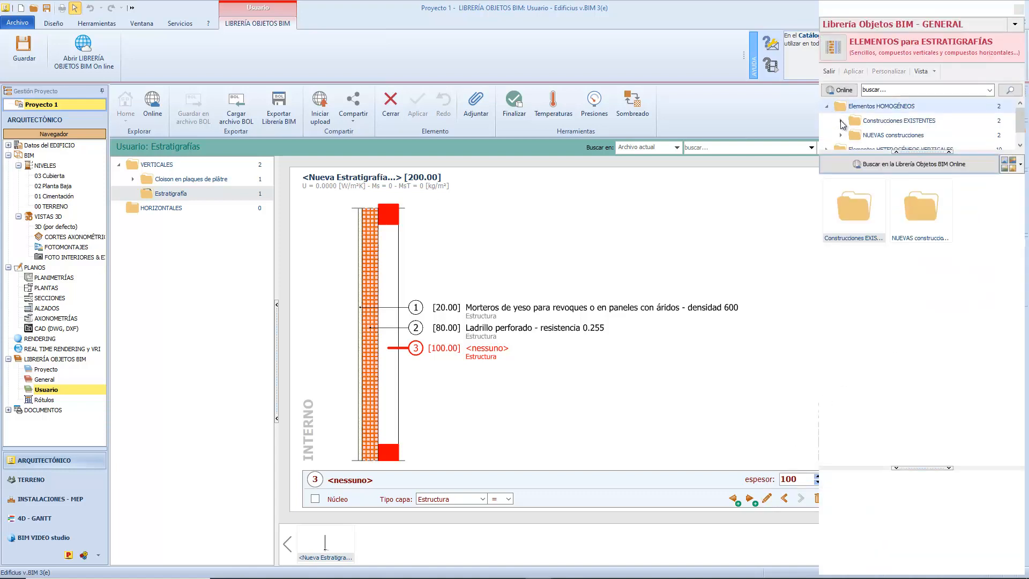
pyautogui.click(841, 121)
pyautogui.moveTo(929, 152); pyautogui.dragTo(929, 228)
pyautogui.click(856, 135)
pyautogui.moveTo(1021, 129); pyautogui.dragTo(1020, 175)
pyautogui.click(922, 109)
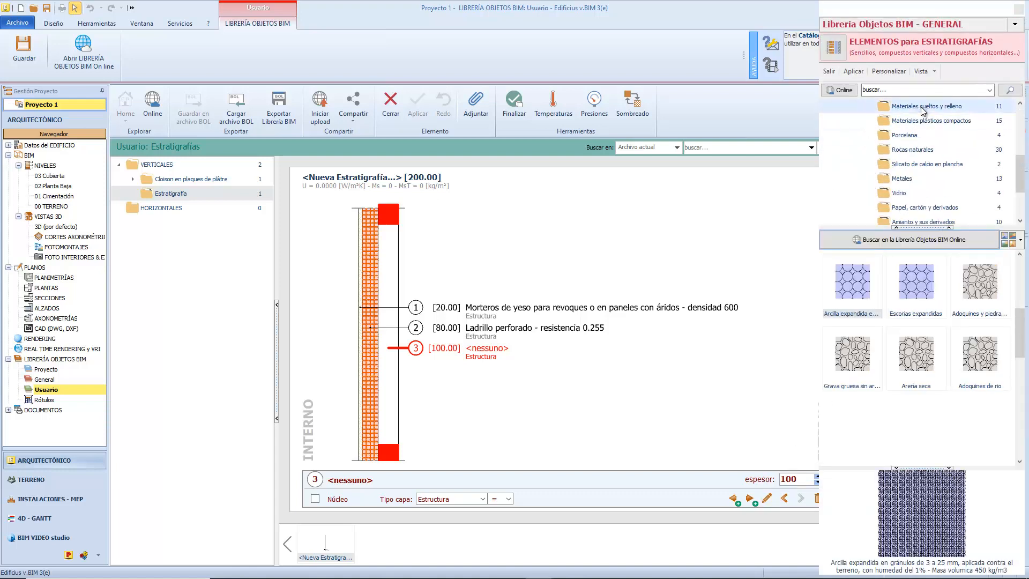
pyautogui.click(859, 365)
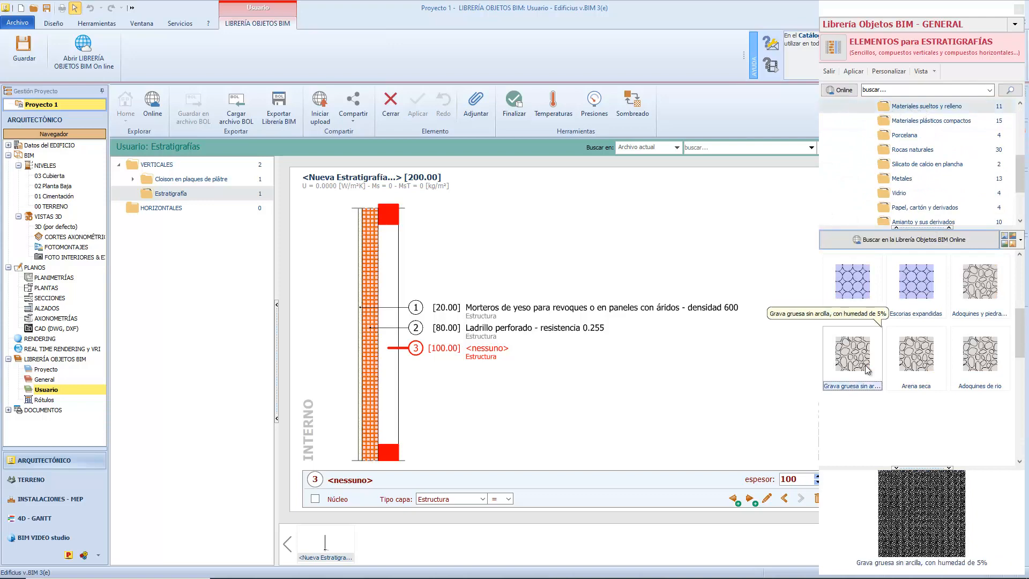
pyautogui.click(853, 71)
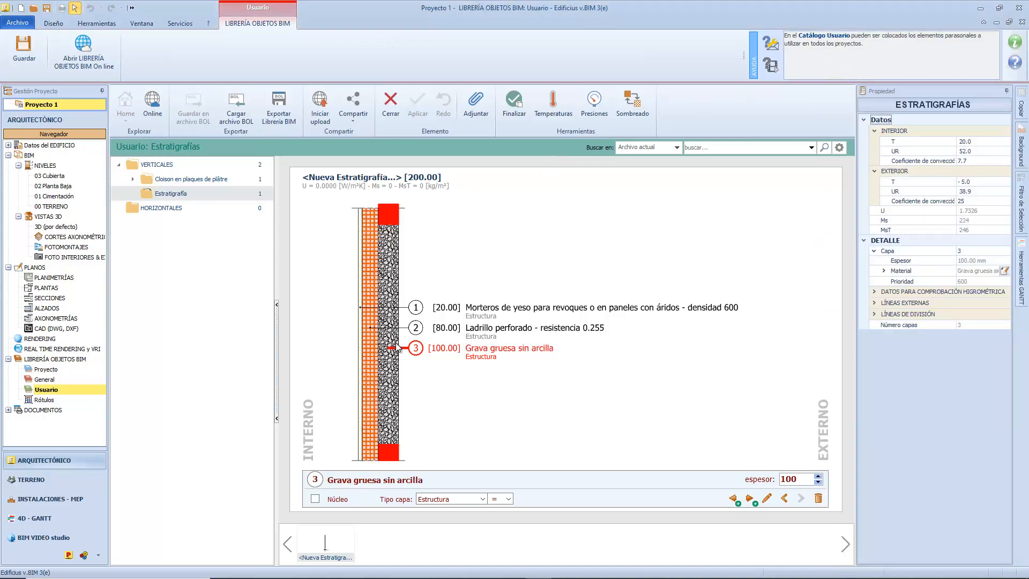
# - Set the thickness of the gravel layer to 200 mm
pyautogui.doubleClick(787, 478)
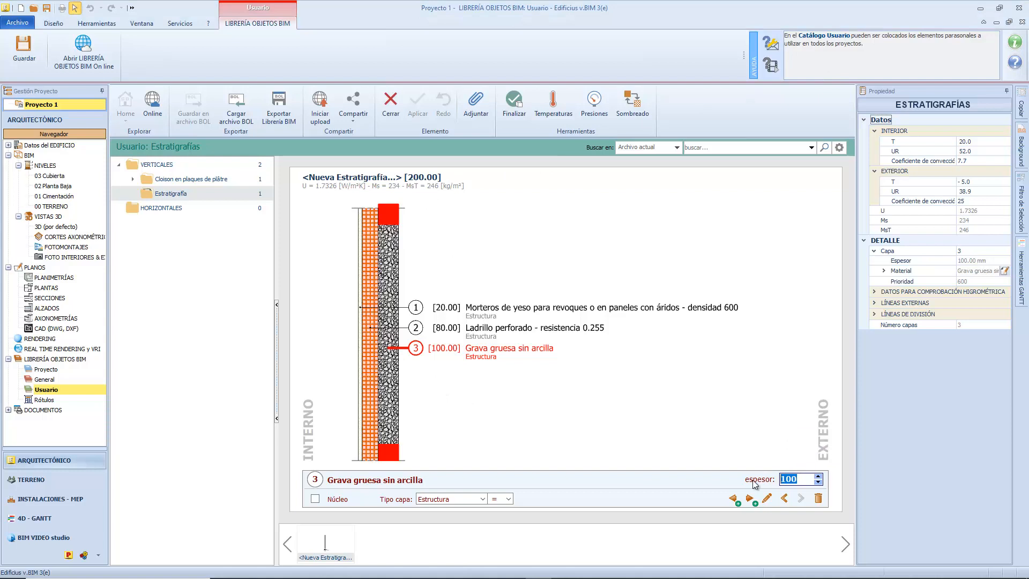
pyautogui.write('200')
pyautogui.press('Return')
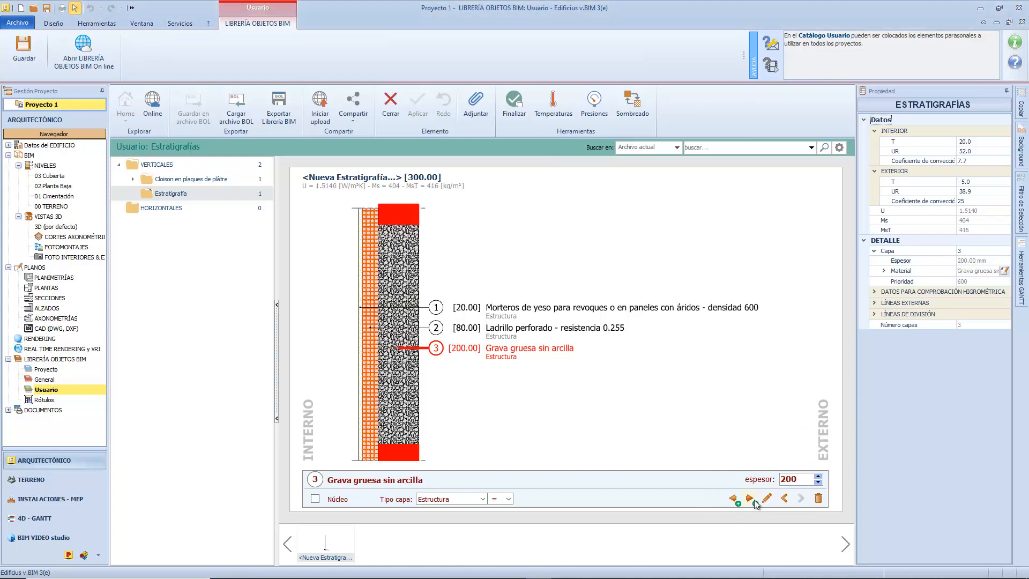
# - Add the 425 mm Ladrillo macizo (280*140*60) from Ladrillo de arcilla macizo on the exterior side of the gravel layer
pyautogui.click(750, 498)
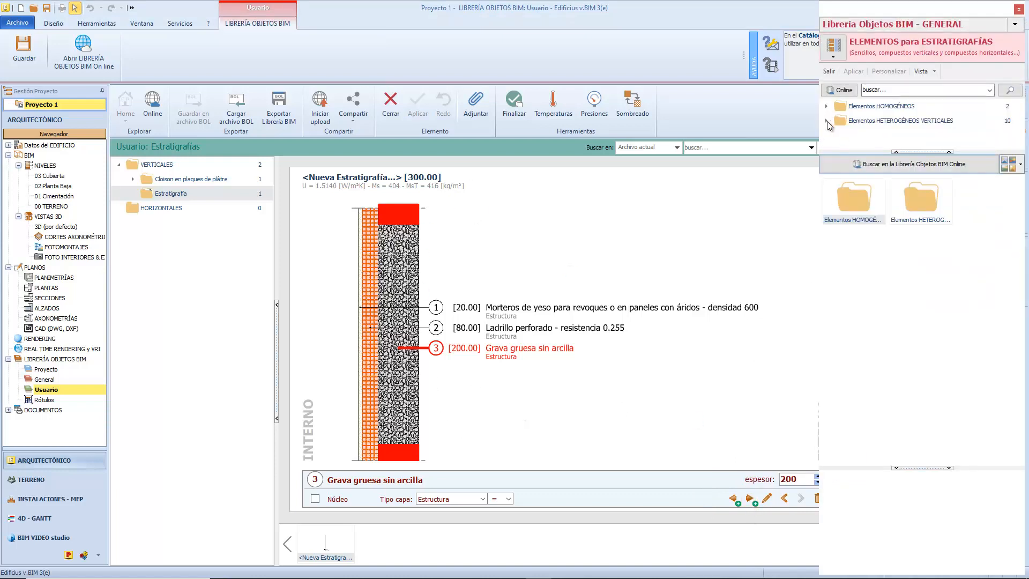
pyautogui.click(827, 121)
pyautogui.click(879, 135)
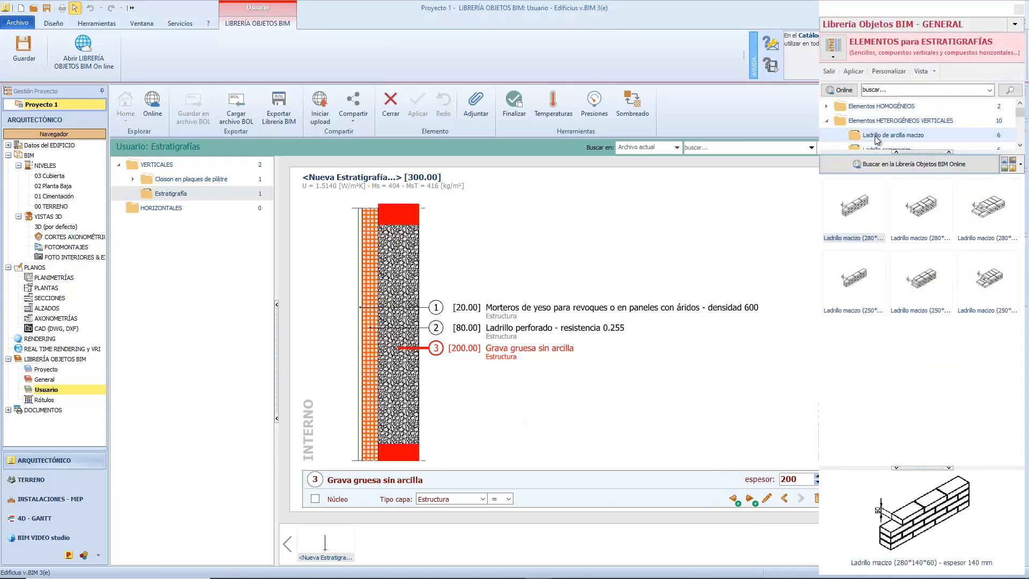
pyautogui.doubleClick(989, 220)
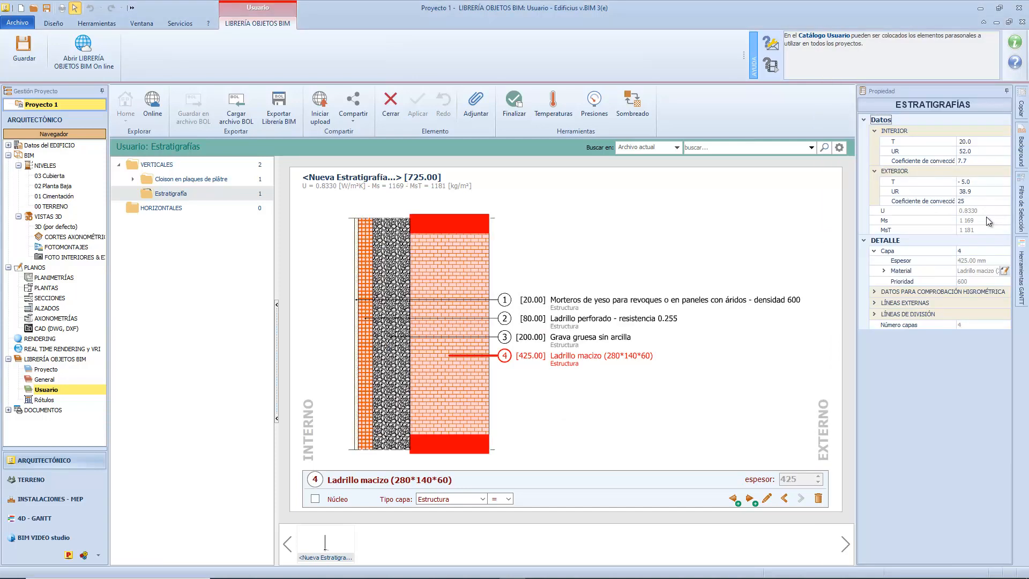
# - Search for Morteros, add the density 600 gypsum mortar with aggregates as the outermost layer, and set its thickness to 20 mm
pyautogui.click(751, 497)
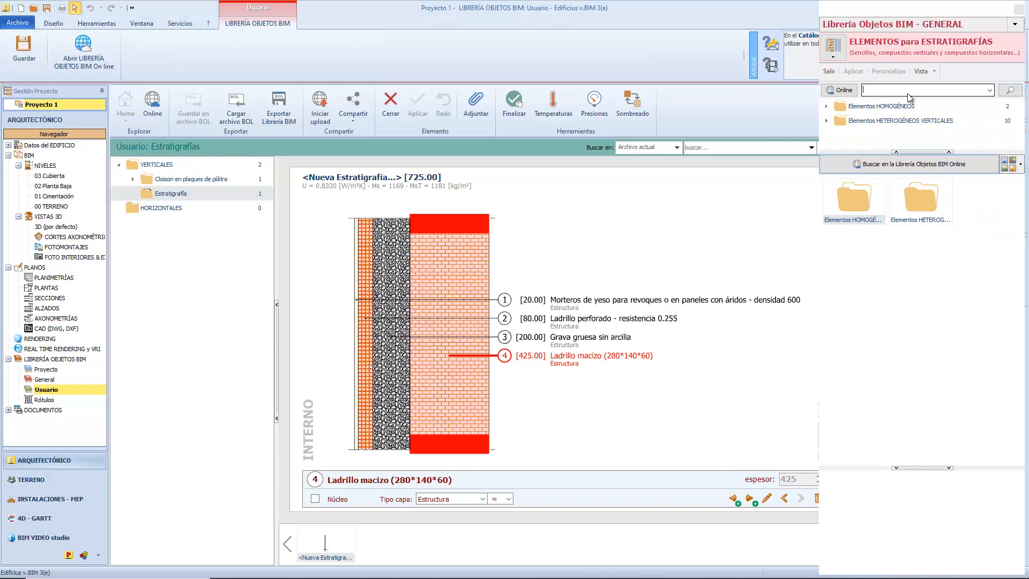
pyautogui.click(855, 228)
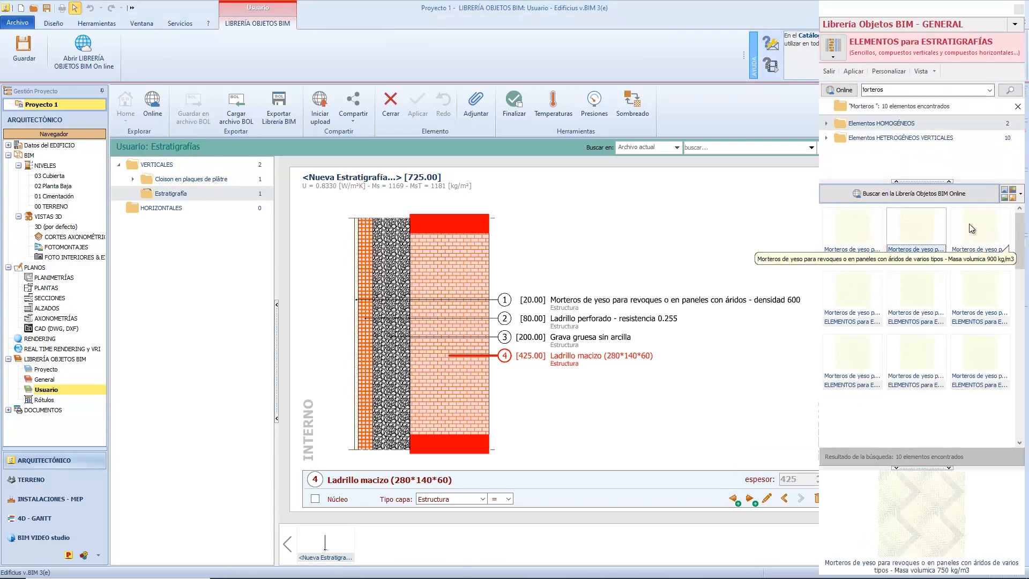
pyautogui.click(853, 71)
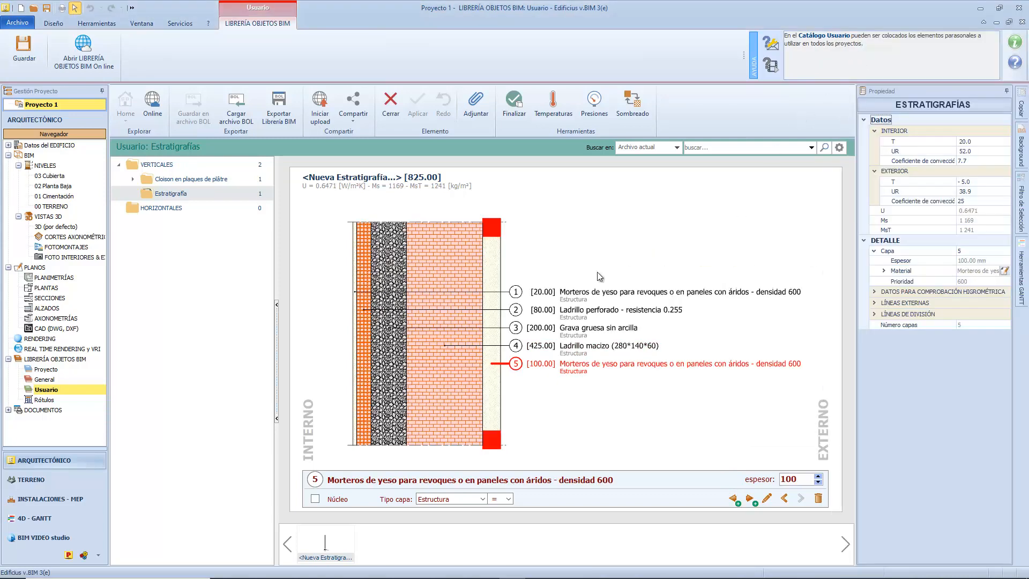
pyautogui.write('20')
pyautogui.press('Return')
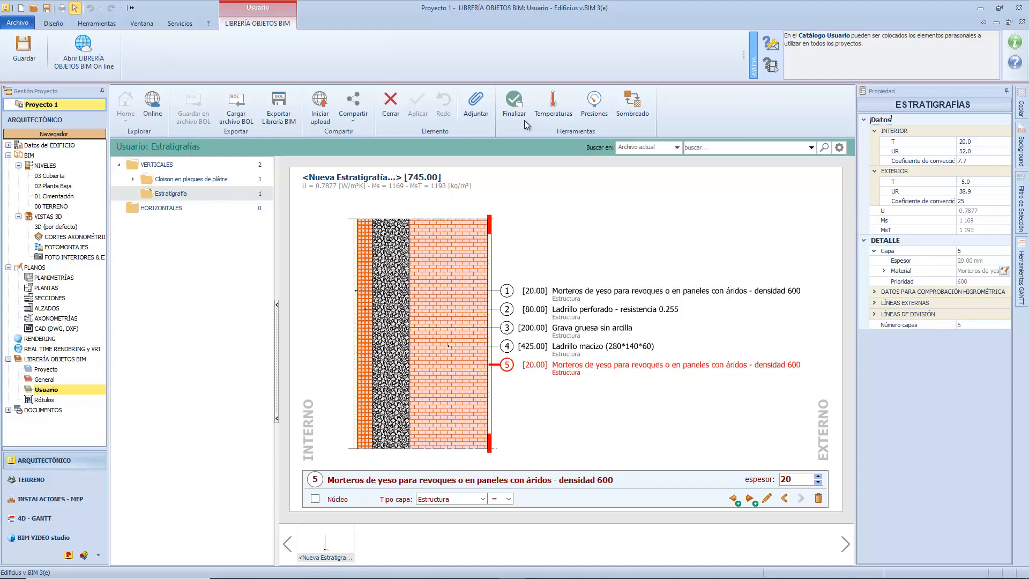
# - Finalize the layer editing and show the stratigraphy's Parte SECCIONADA properties
pyautogui.click(521, 101)
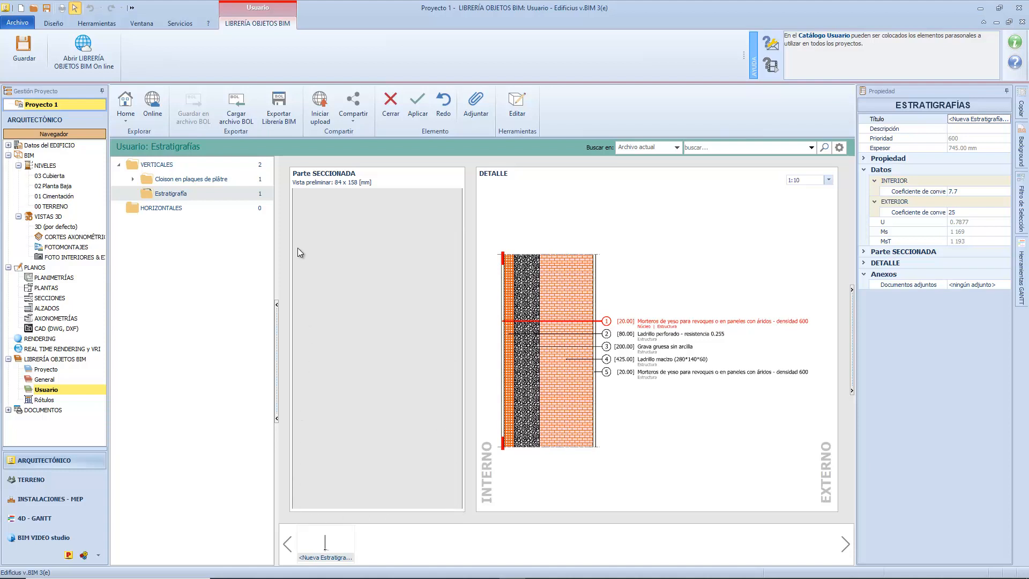
pyautogui.click(468, 186)
pyautogui.click(864, 251)
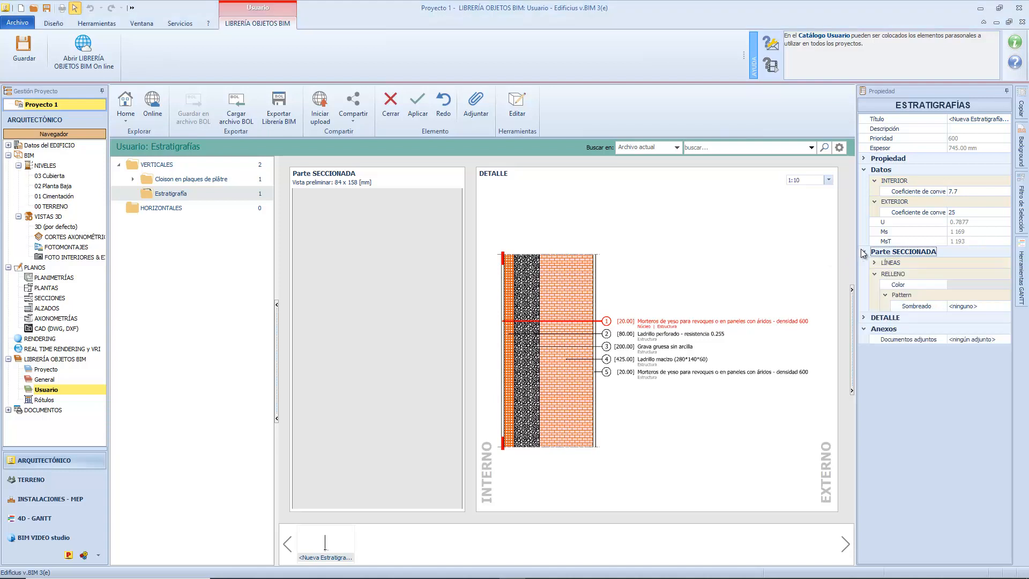
# - Set the sectioned part's outline to a 0.40 mm thickness with the Continua style
pyautogui.click(875, 262)
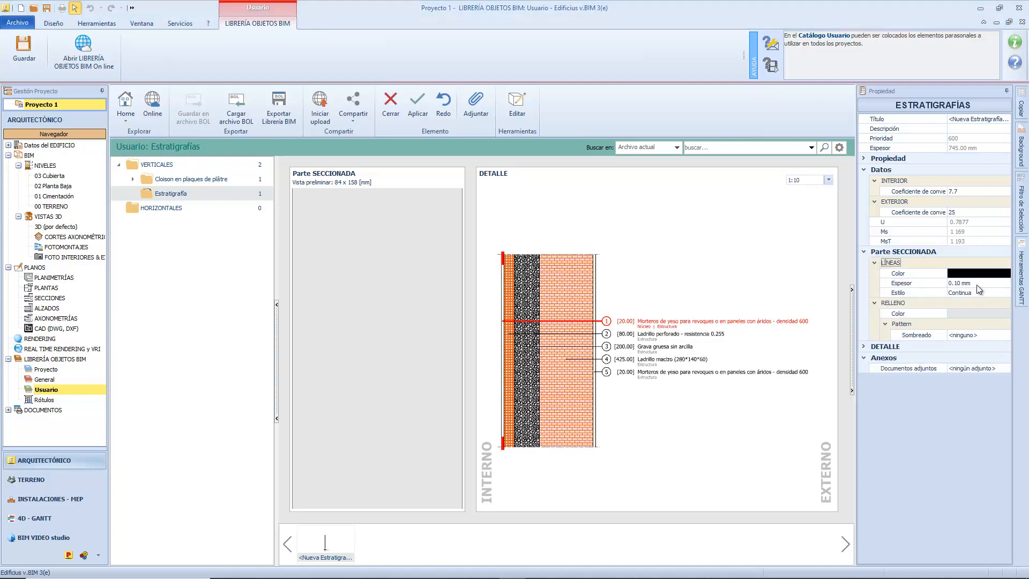
pyautogui.click(998, 283)
pyautogui.click(1001, 283)
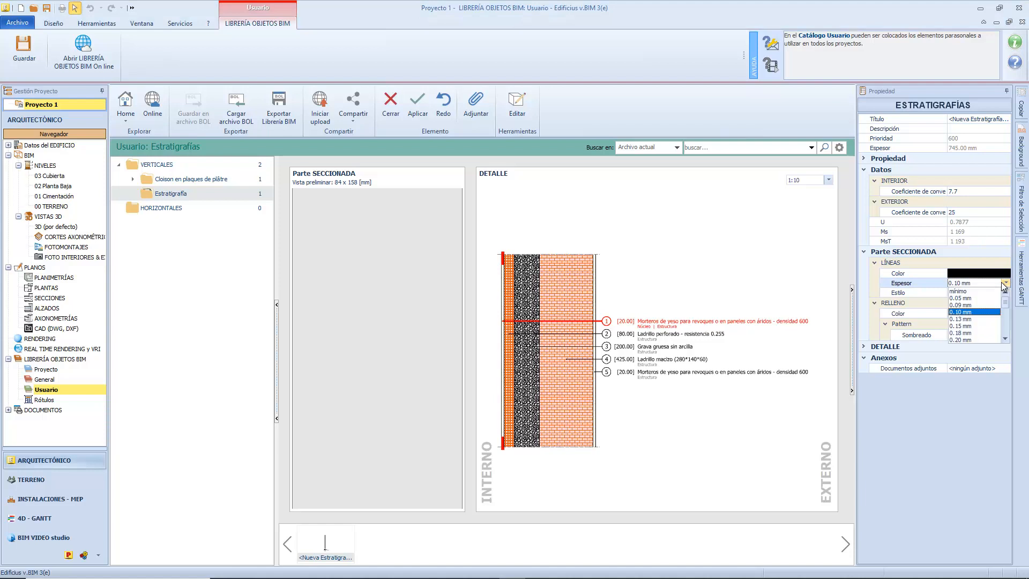
pyautogui.click(1005, 339)
pyautogui.click(1006, 339)
pyautogui.click(1006, 339)
pyautogui.click(1006, 338)
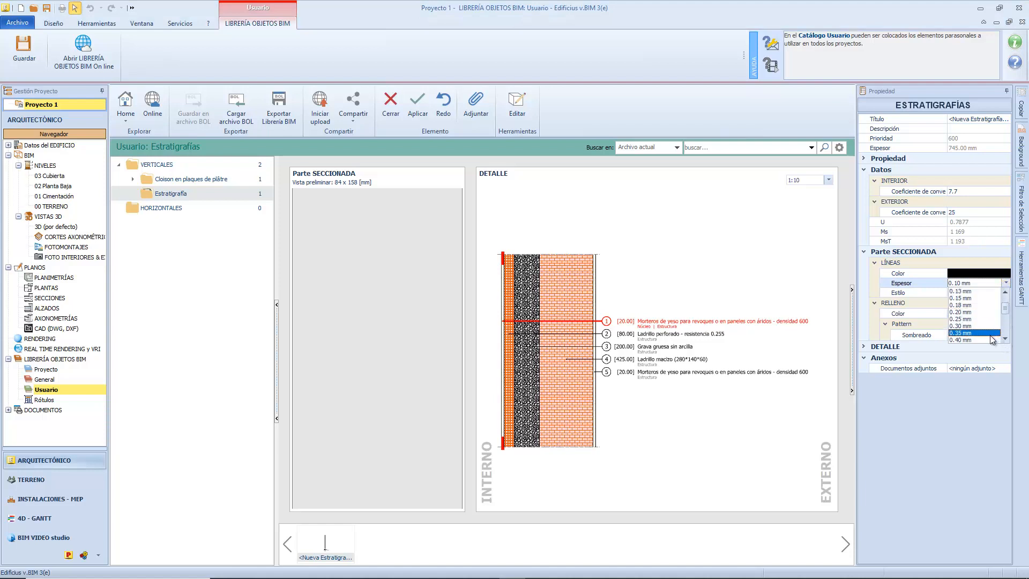
pyautogui.click(977, 340)
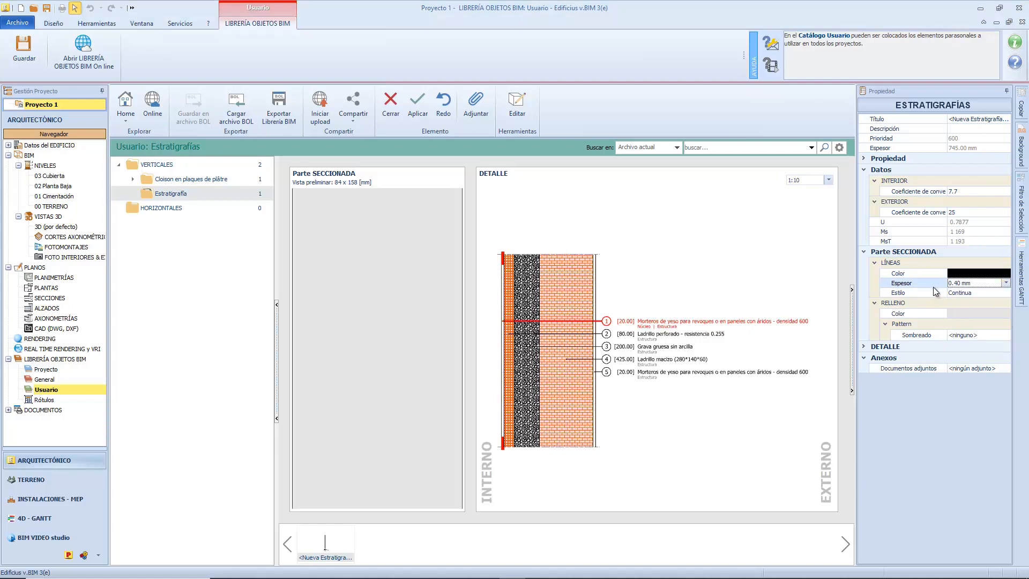
pyautogui.click(975, 292)
pyautogui.click(1004, 293)
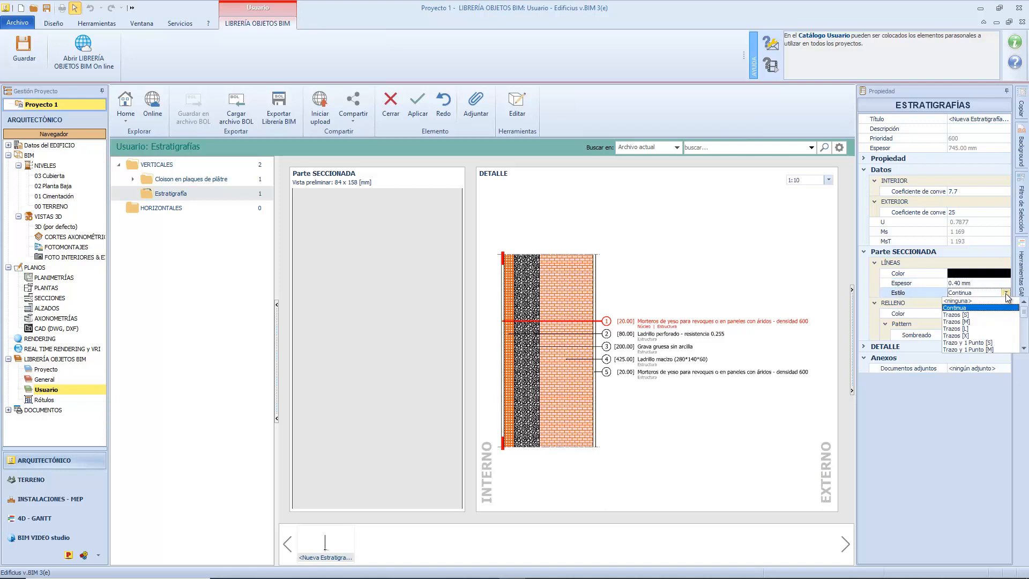
pyautogui.click(986, 308)
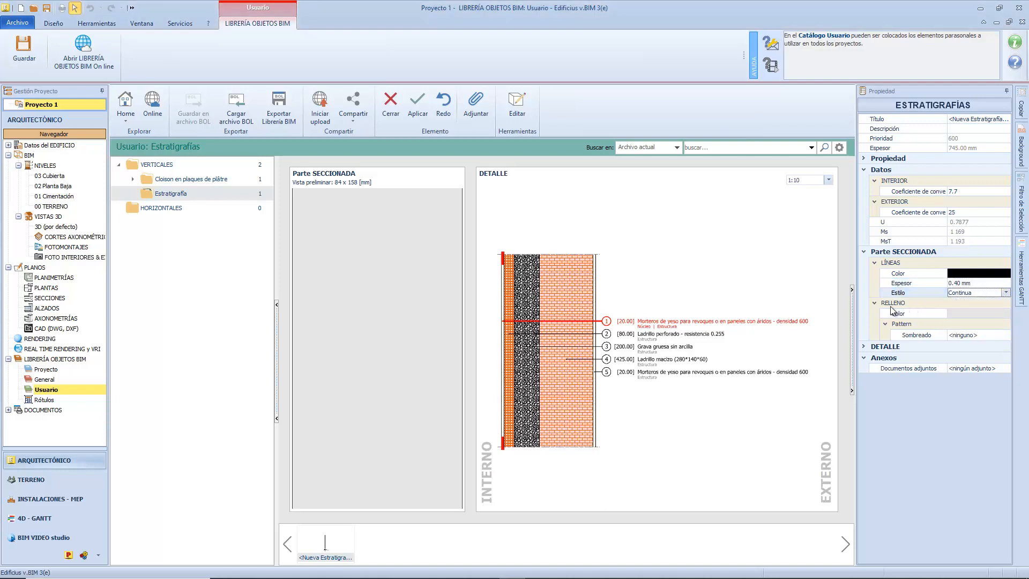
# - Set the sectioned part's fill color to dark red, slightly darker than the base swatch
pyautogui.click(989, 314)
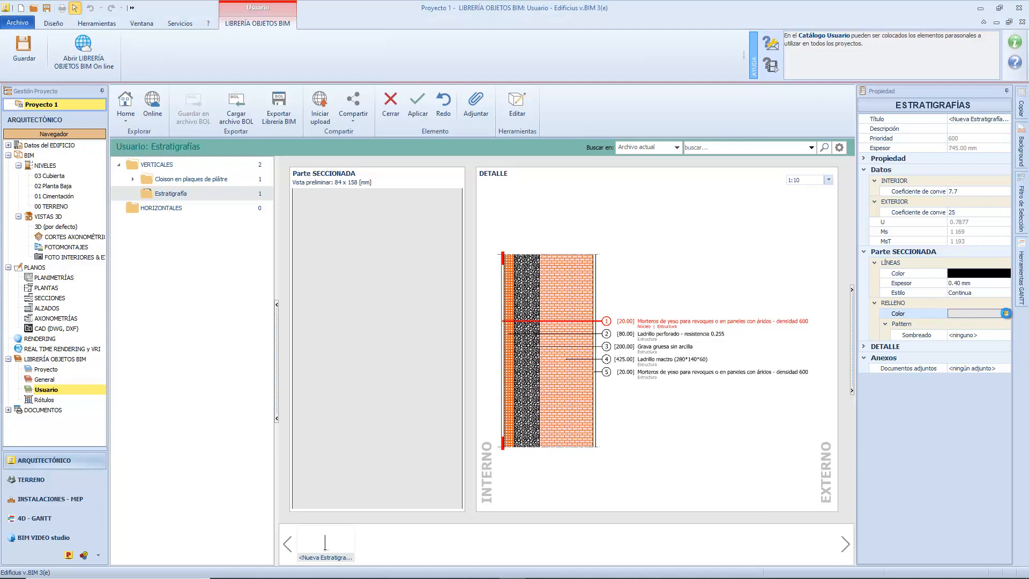
pyautogui.click(1006, 314)
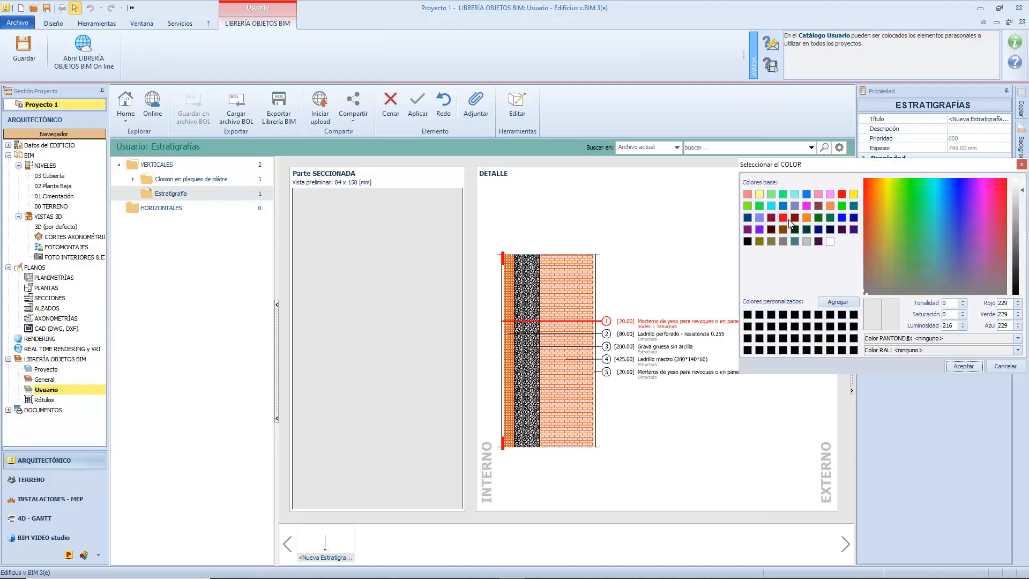
pyautogui.click(795, 217)
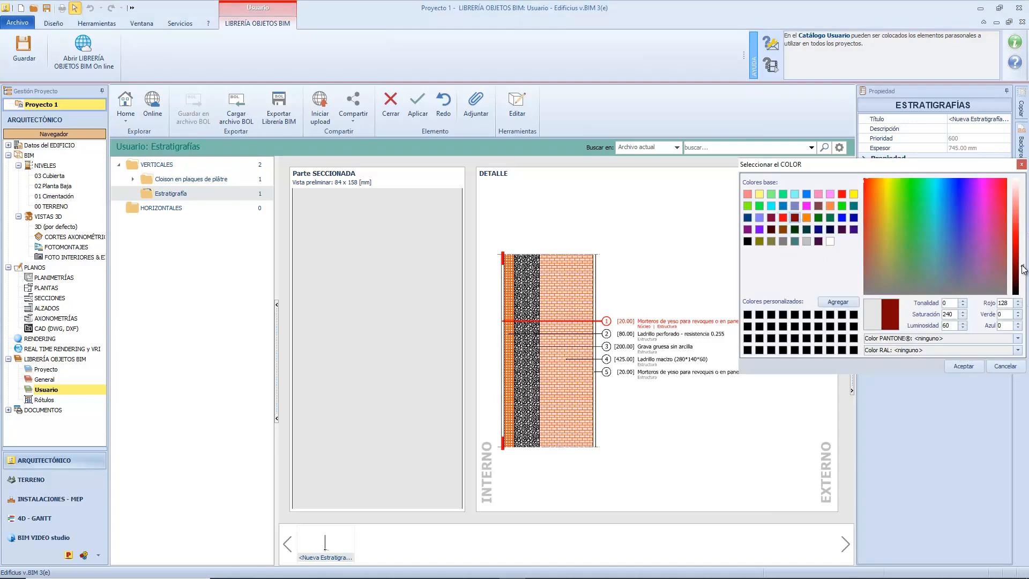
pyautogui.moveTo(1024, 269); pyautogui.dragTo(1023, 272)
pyautogui.click(964, 366)
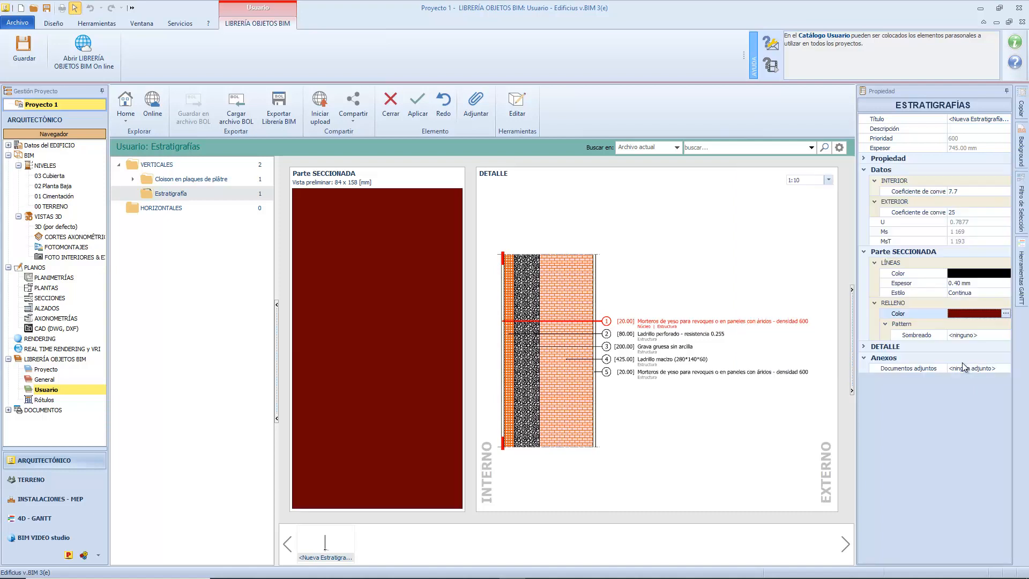
# - Apply the Pavimentación (01) hatch from Pavimentaciones y revestimientos to the sectioned part's fill
pyautogui.click(975, 335)
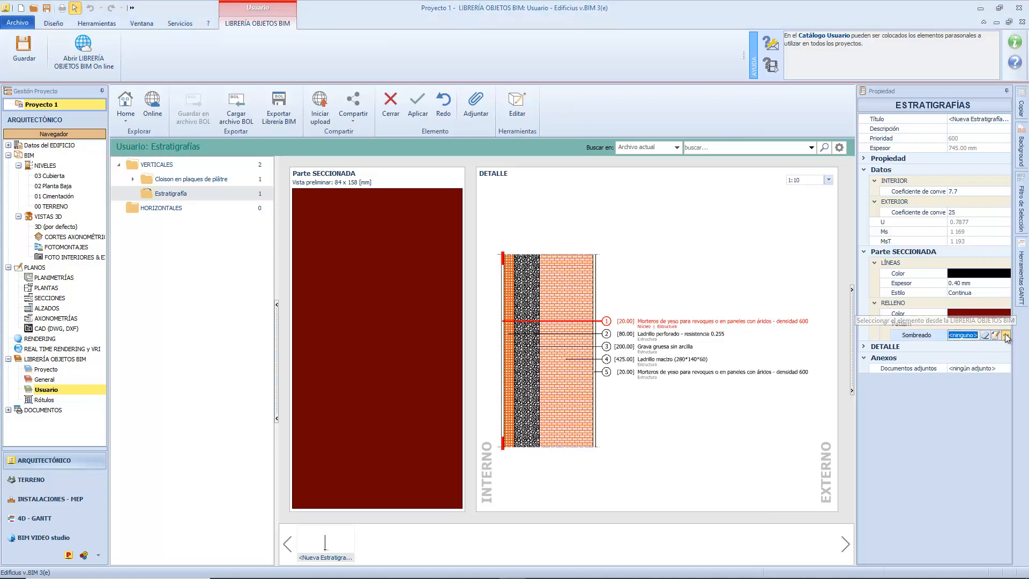
pyautogui.click(1006, 336)
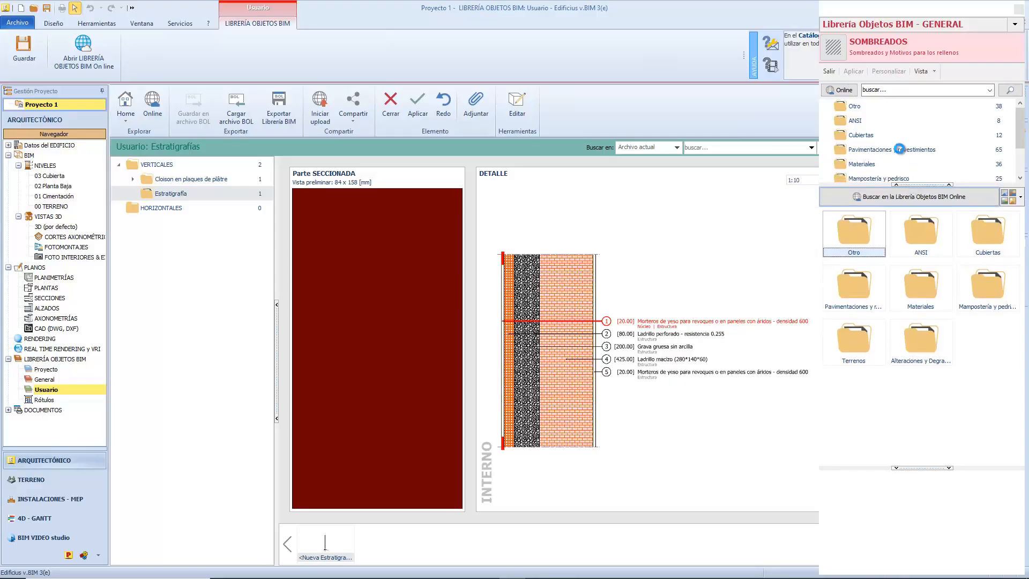
pyautogui.click(899, 149)
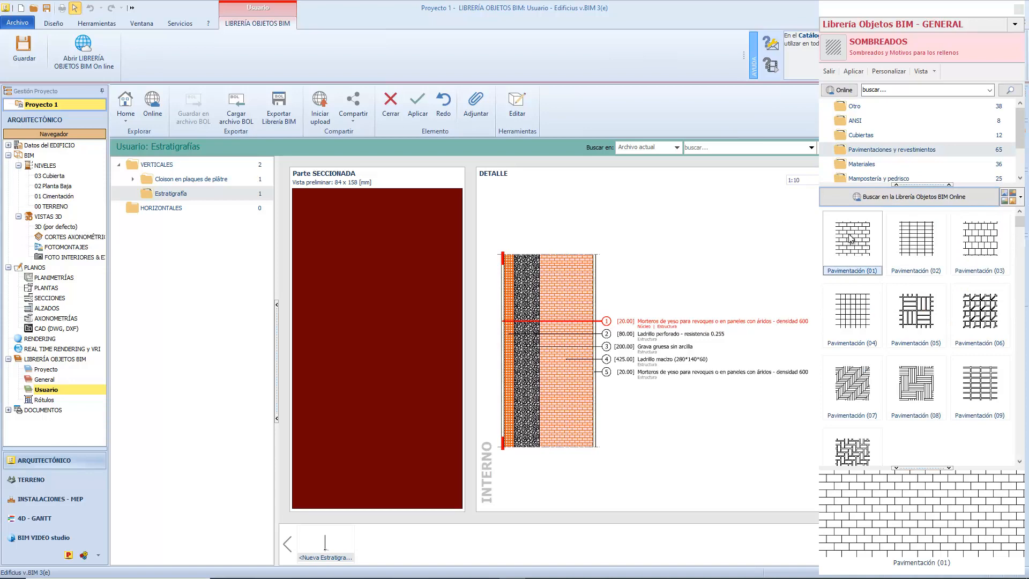
pyautogui.click(849, 73)
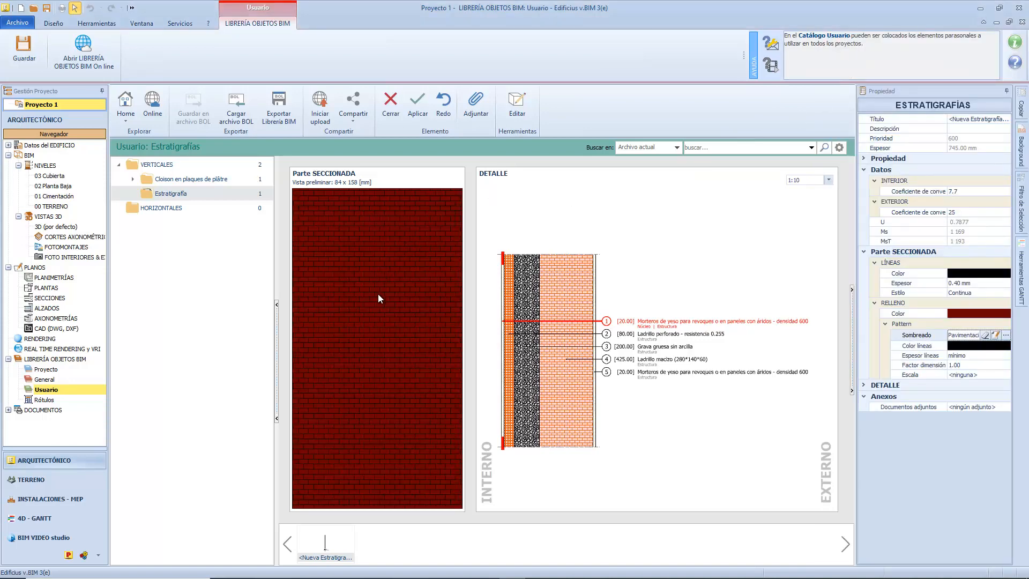
# - Set the sectioned part's hatch to a 0.30 mm line thickness and a size factor of 2
pyautogui.click(980, 355)
pyautogui.click(1006, 354)
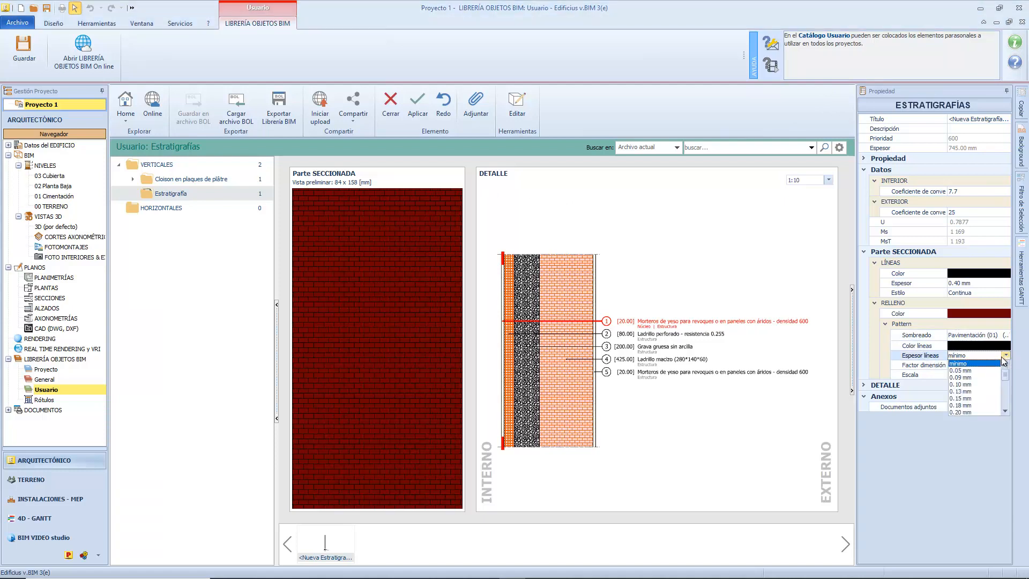
pyautogui.moveTo(1006, 373); pyautogui.dragTo(1005, 380)
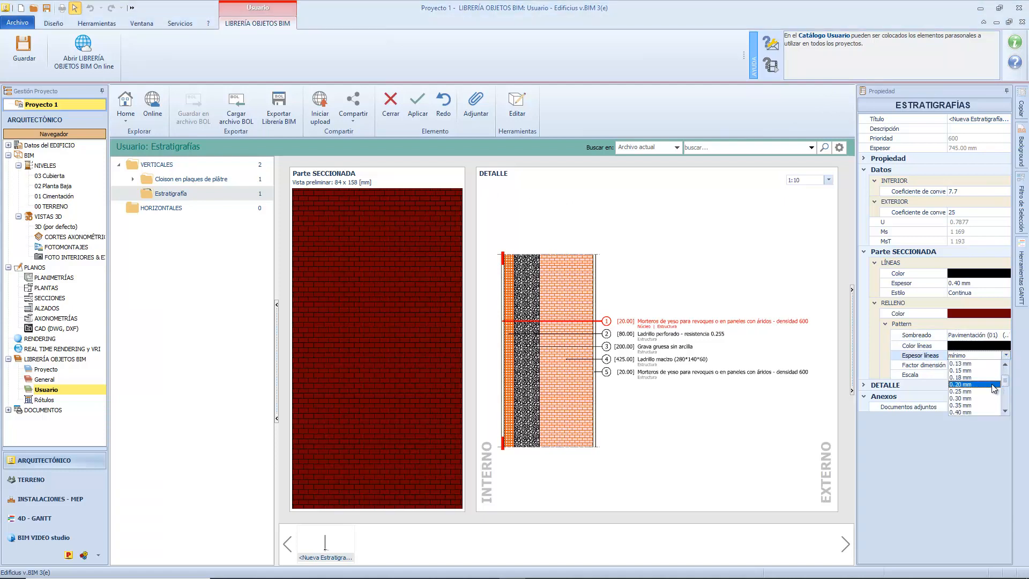
pyautogui.click(975, 399)
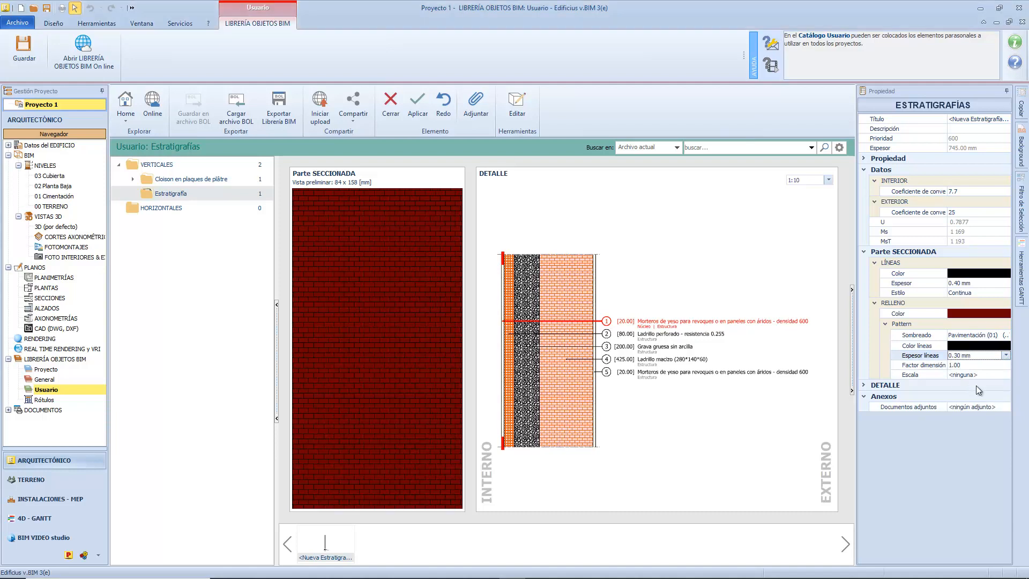
pyautogui.click(970, 365)
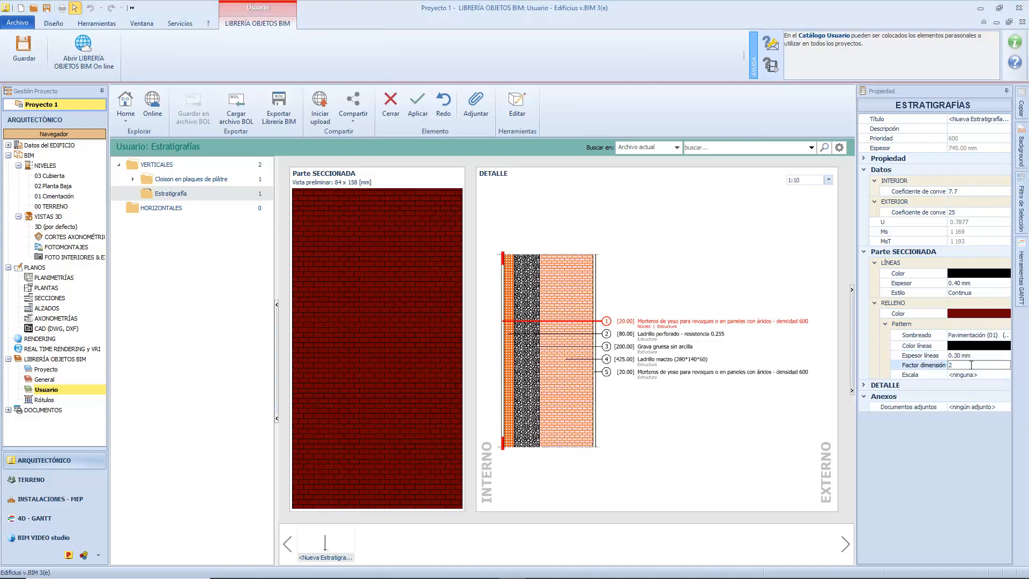
pyautogui.click(987, 375)
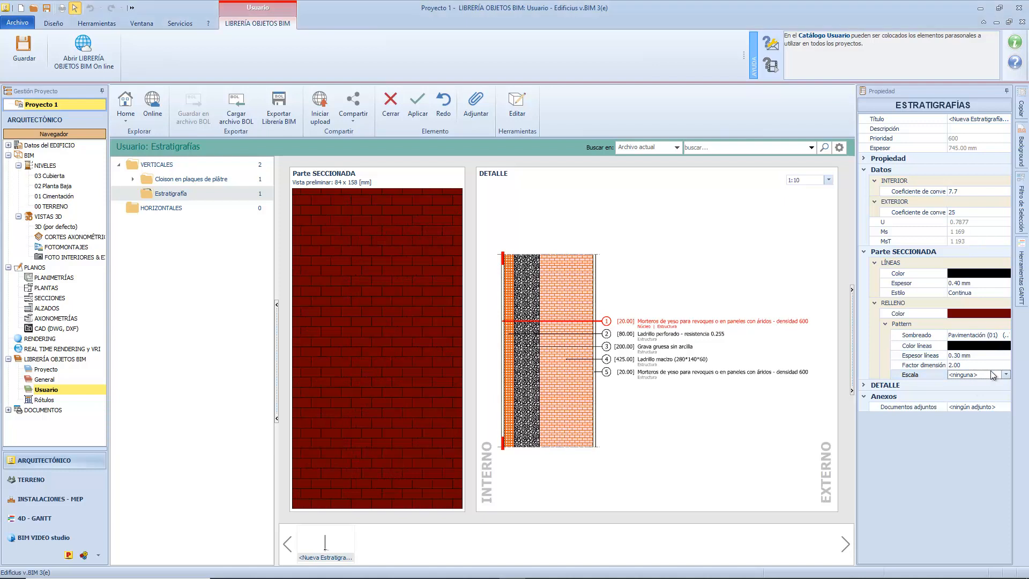
pyautogui.click(1007, 374)
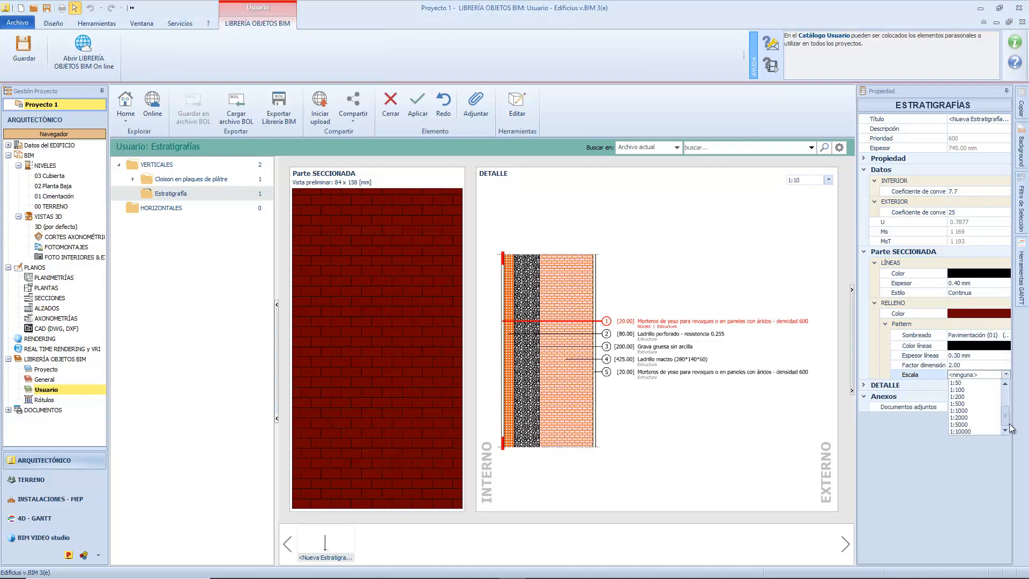
pyautogui.moveTo(1010, 409); pyautogui.dragTo(1009, 395)
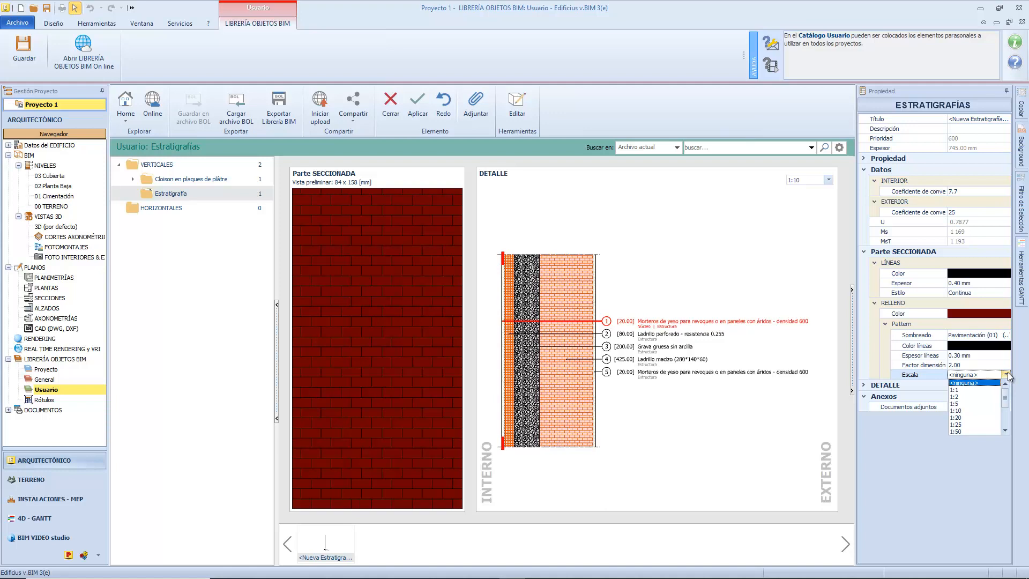
pyautogui.click(1008, 375)
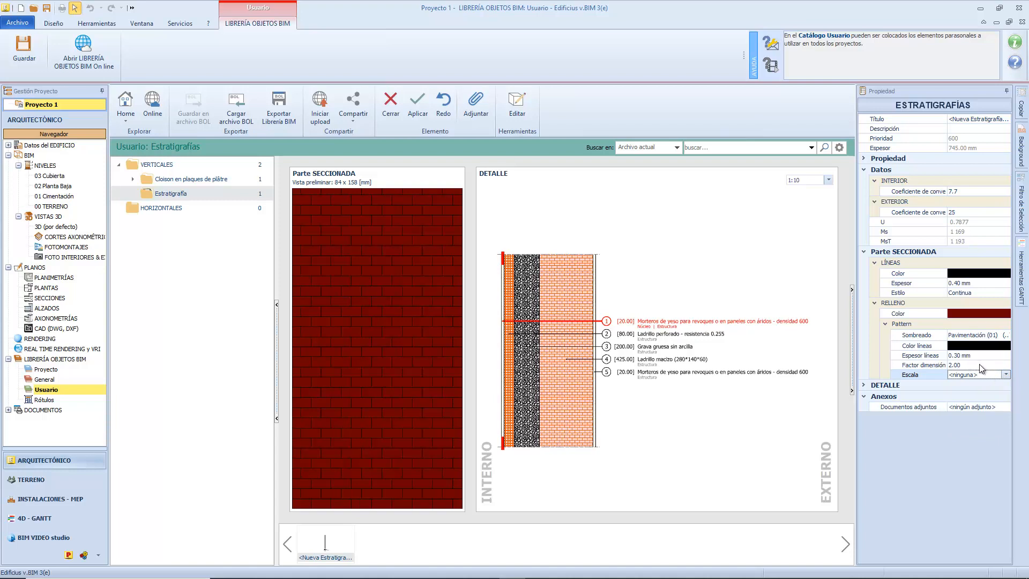
# - Title the stratigraphy "Personal Estratigrafía" and leave its description blank
pyautogui.click(1000, 119)
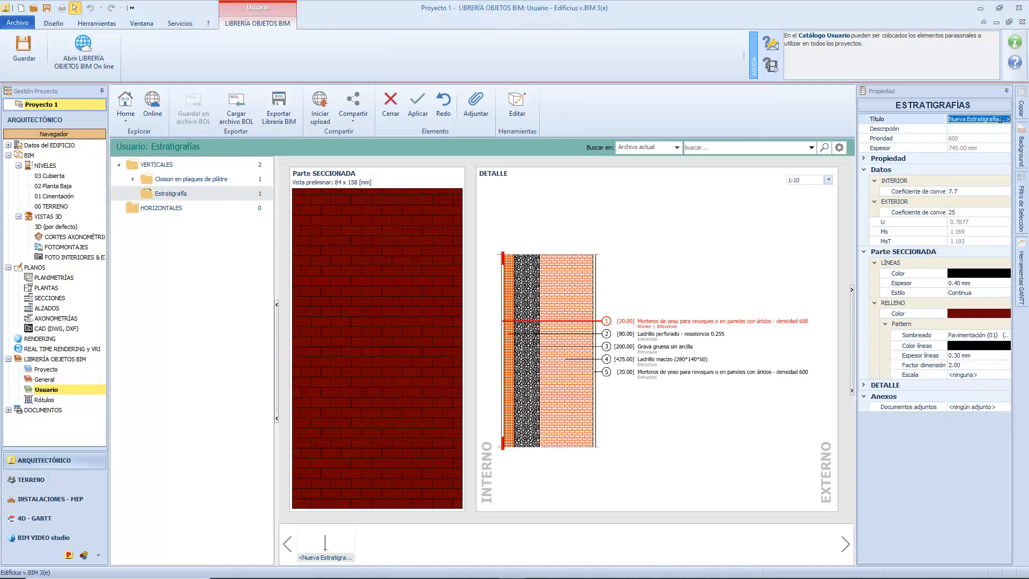
pyautogui.write('Personal Estratigrafía')
pyautogui.click(974, 128)
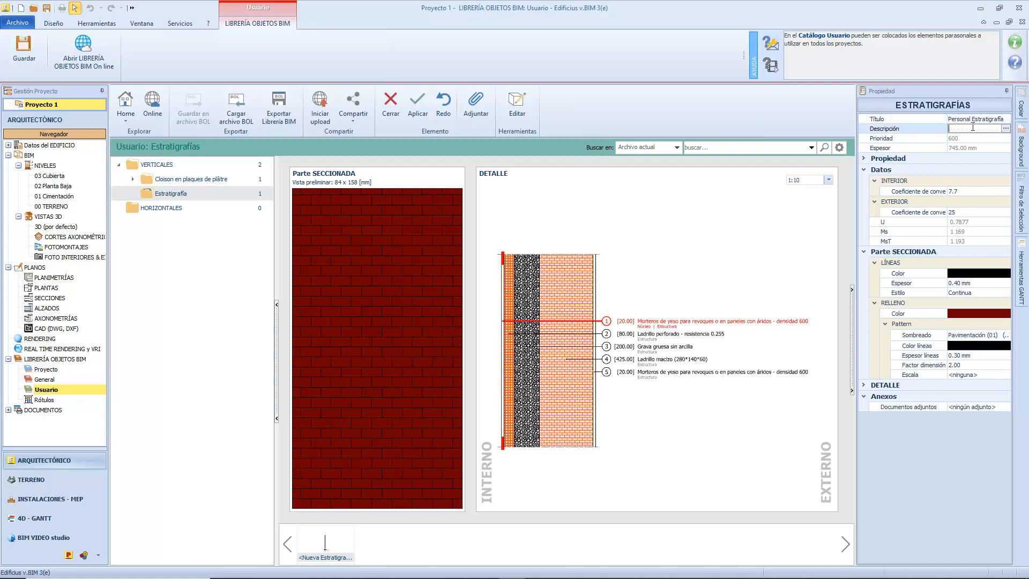
pyautogui.click(1006, 128)
pyautogui.click(999, 192)
pyautogui.click(970, 138)
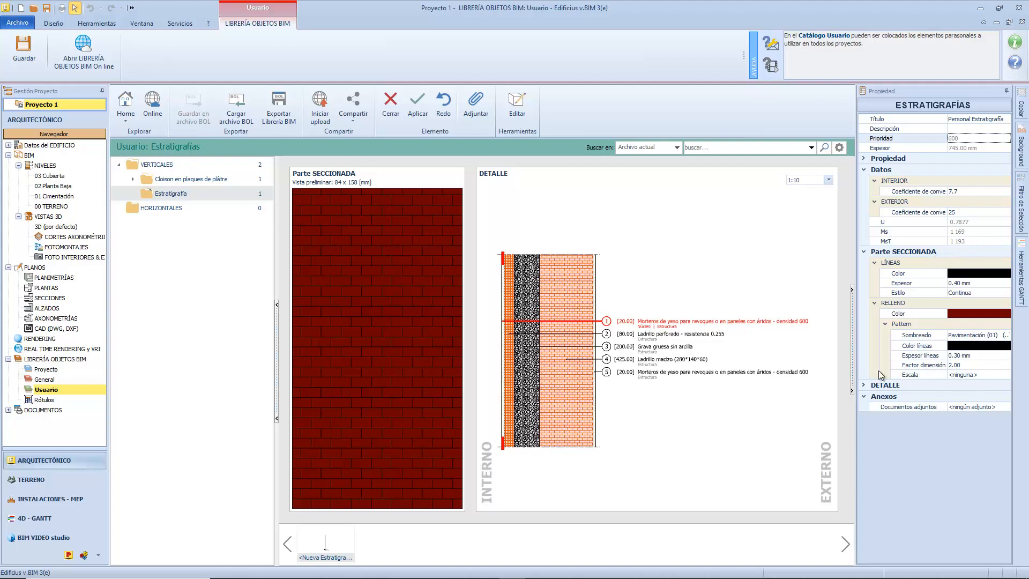
# - Examine the stratigraphy's DETALLE properties layer by layer, ending with layer 1 selected
pyautogui.click(866, 385)
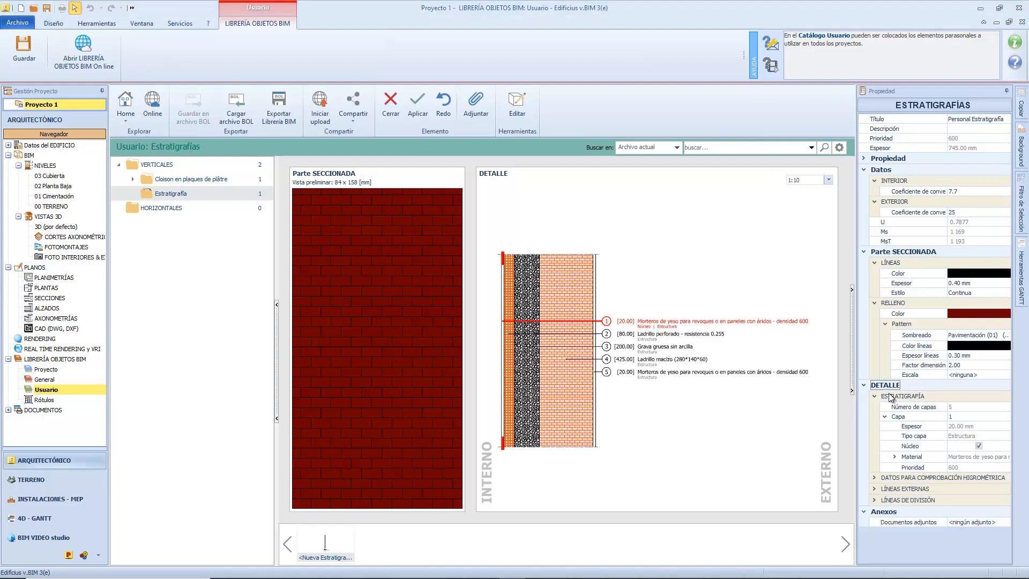
pyautogui.click(976, 416)
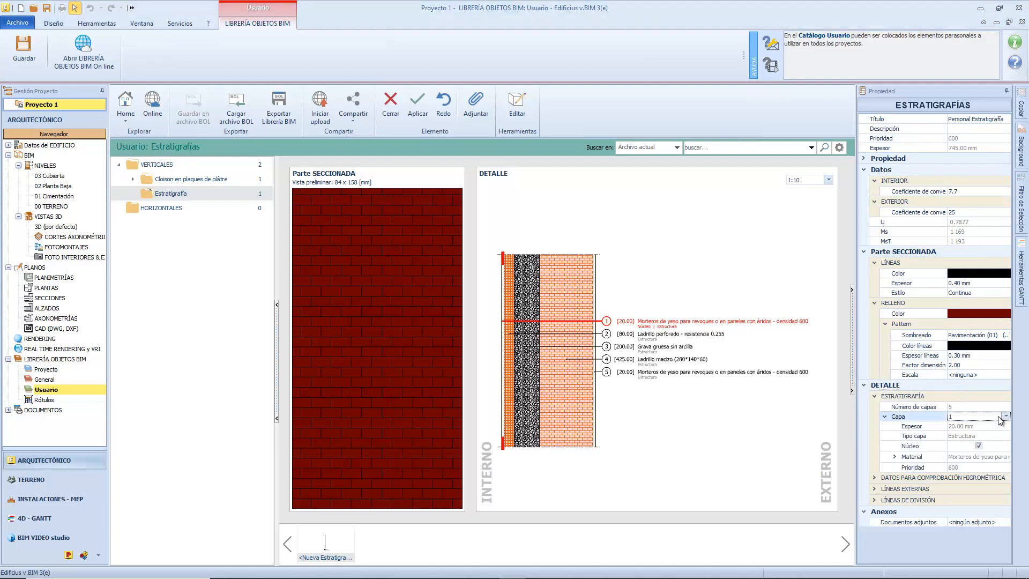
pyautogui.click(1006, 417)
pyautogui.click(996, 425)
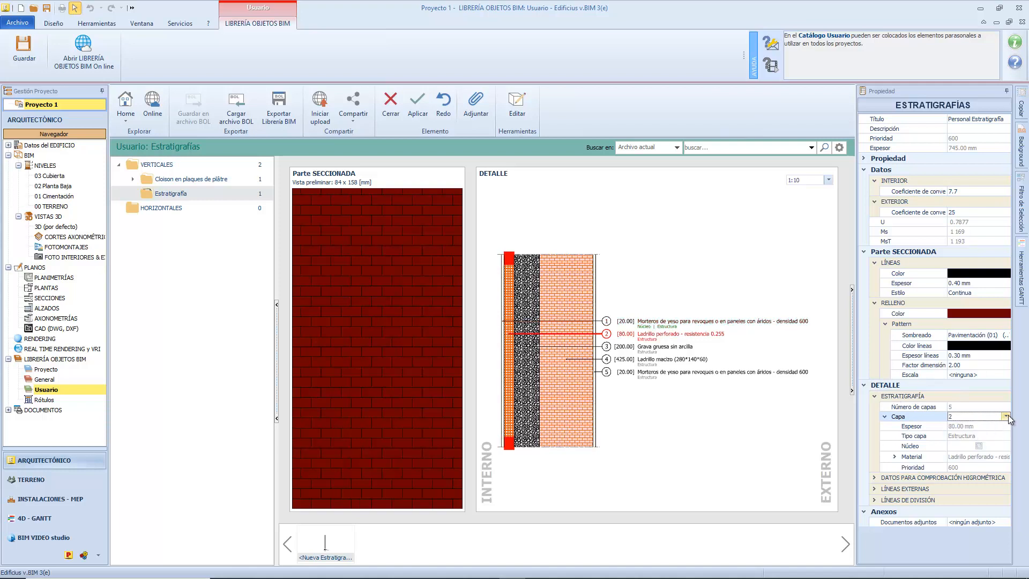
pyautogui.click(1006, 417)
pyautogui.click(979, 446)
pyautogui.click(1004, 417)
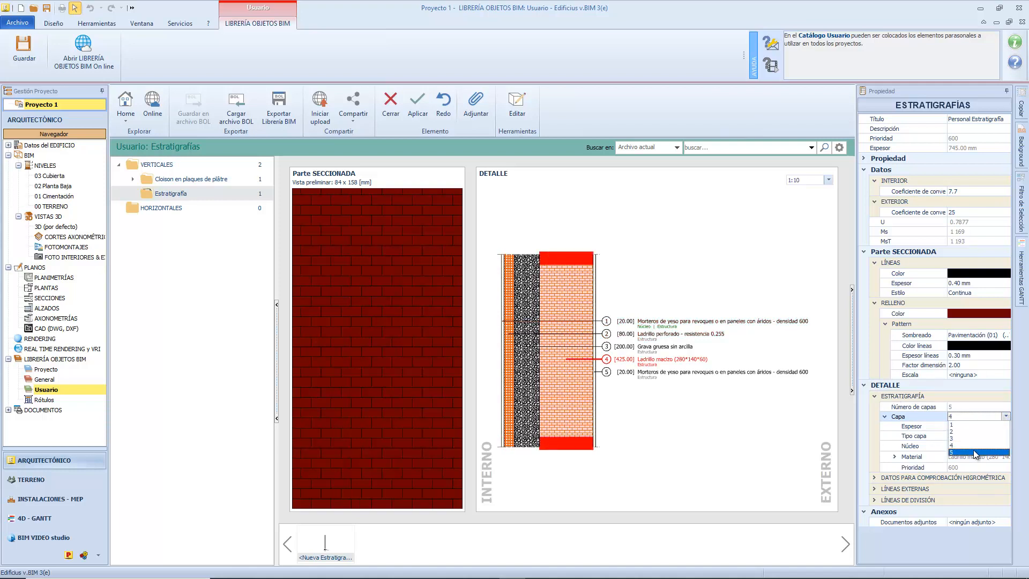
pyautogui.click(976, 453)
pyautogui.click(1006, 416)
pyautogui.click(966, 424)
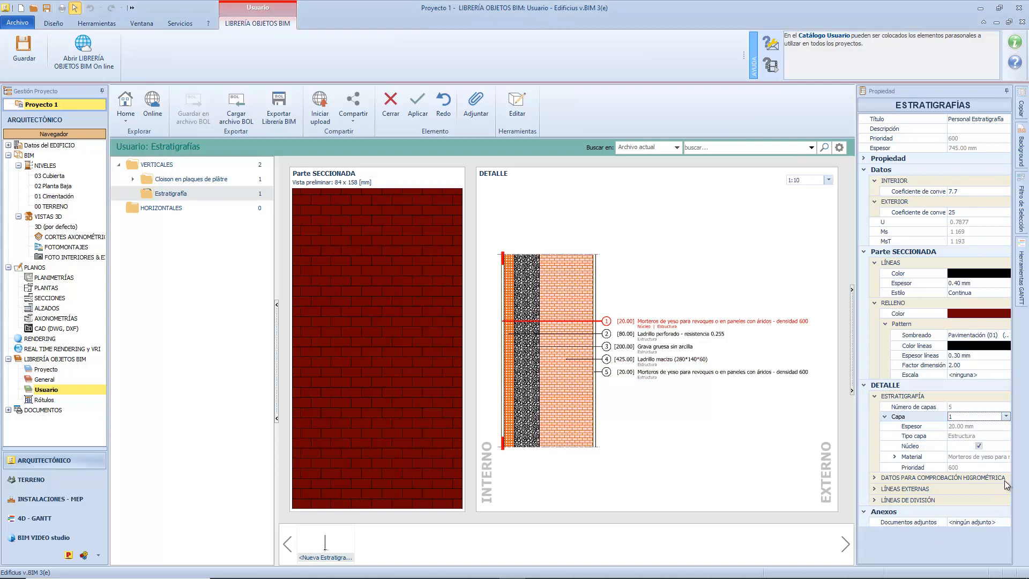
# - Reopen the layer editor to examine the temperature and pressure diagrams, the latter with and without hatching, and finalize the editing
pyautogui.click(523, 109)
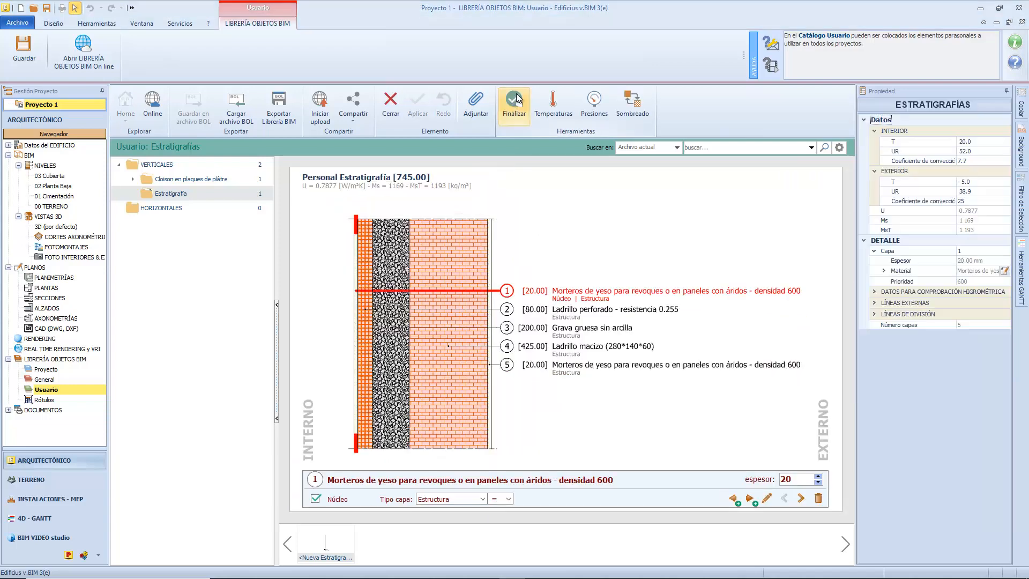
pyautogui.click(558, 110)
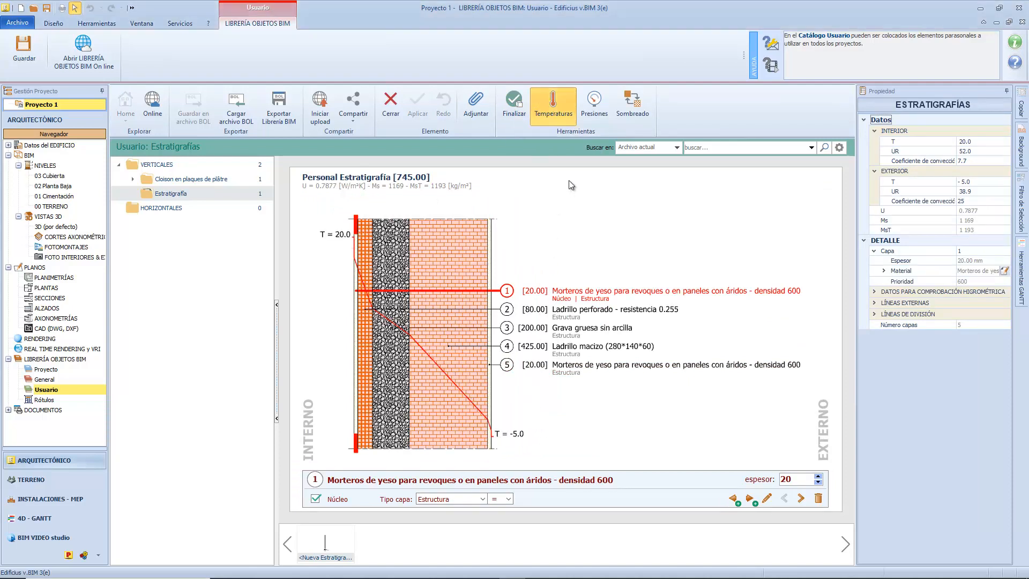
pyautogui.click(599, 102)
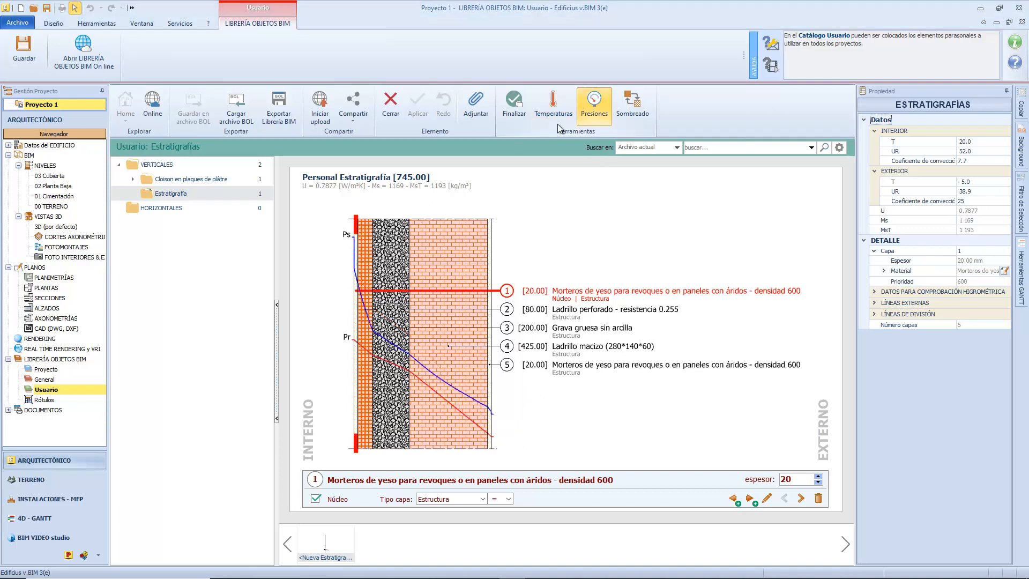
pyautogui.click(637, 108)
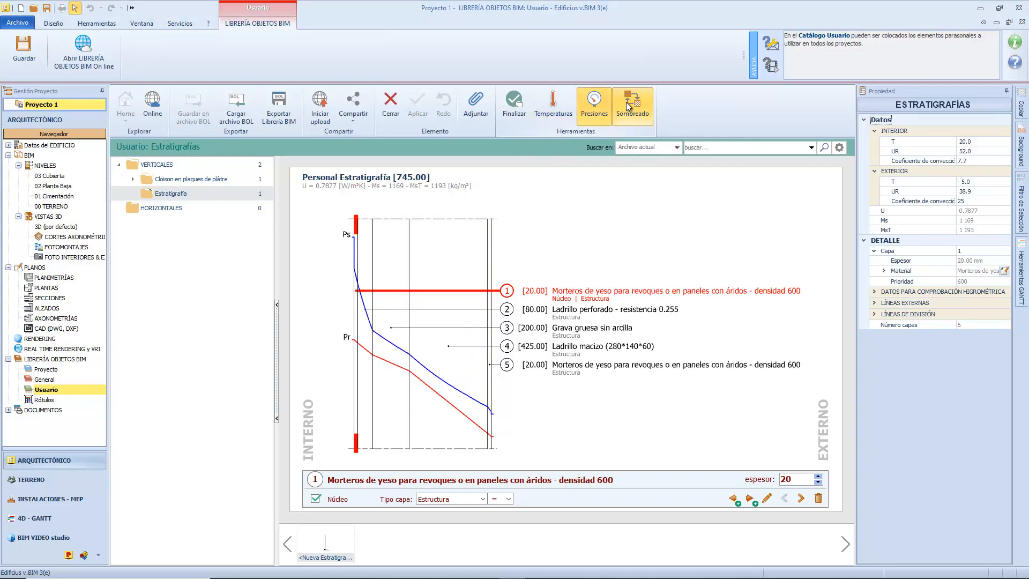
pyautogui.click(626, 107)
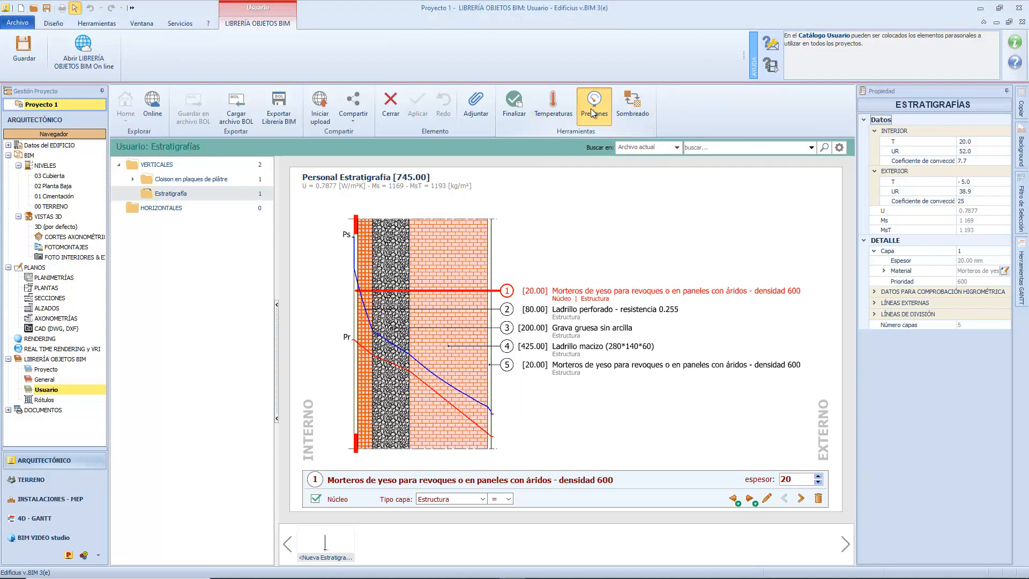
pyautogui.click(593, 104)
pyautogui.click(516, 104)
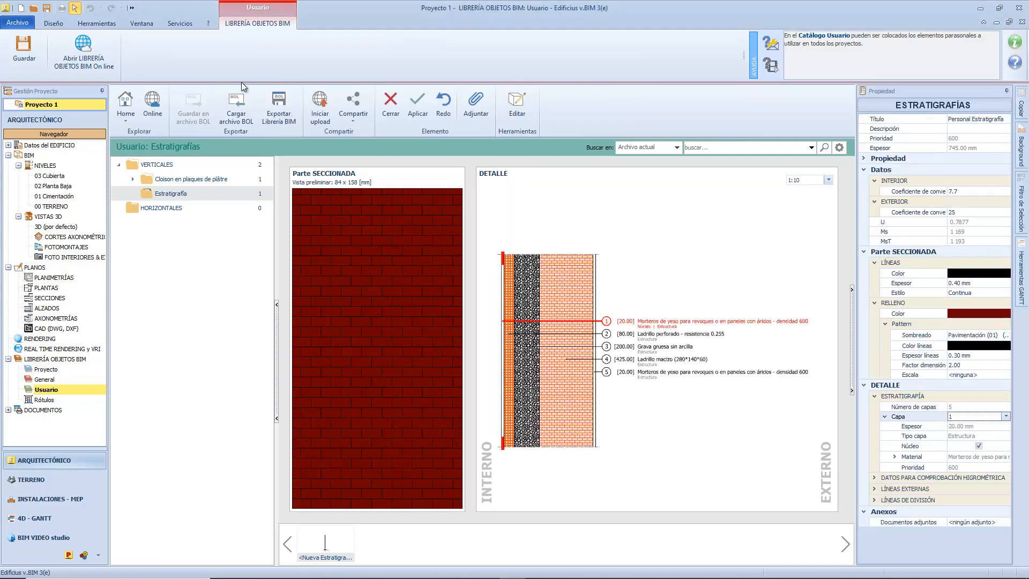
# - Check the social sharing options without sharing, and apply the changes to the Personal Estratigrafía element
pyautogui.click(351, 115)
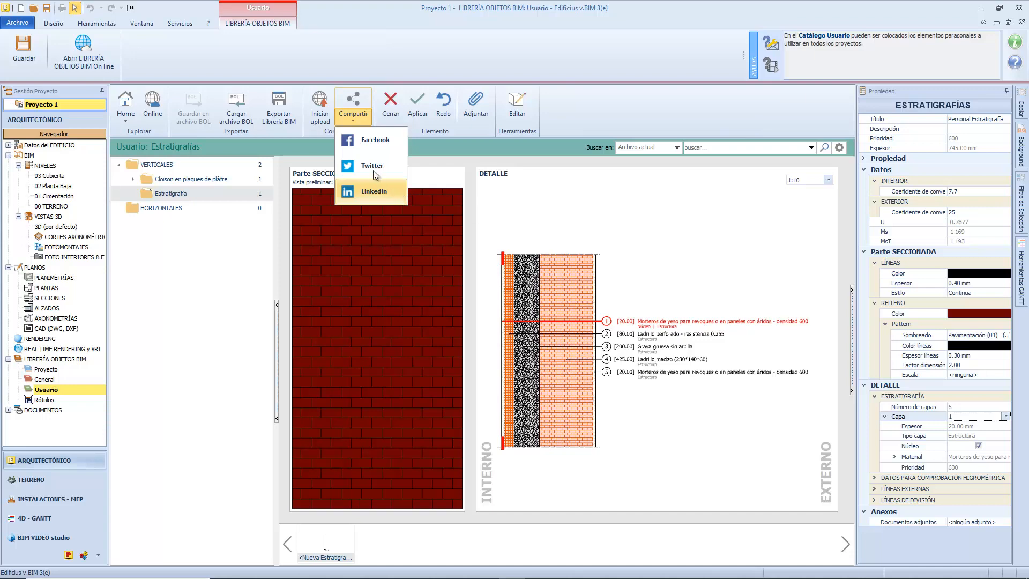
pyautogui.click(352, 117)
pyautogui.click(412, 101)
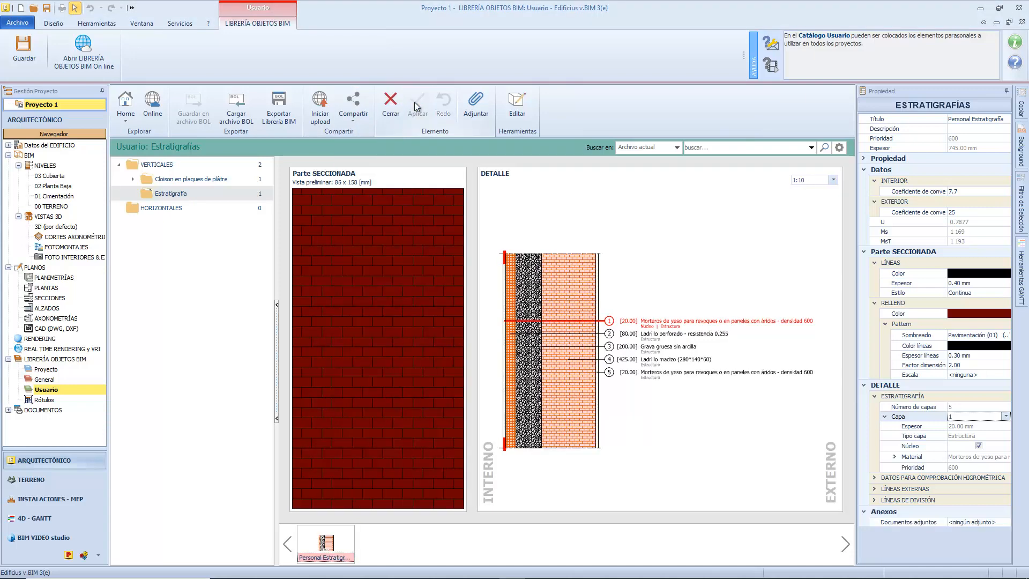